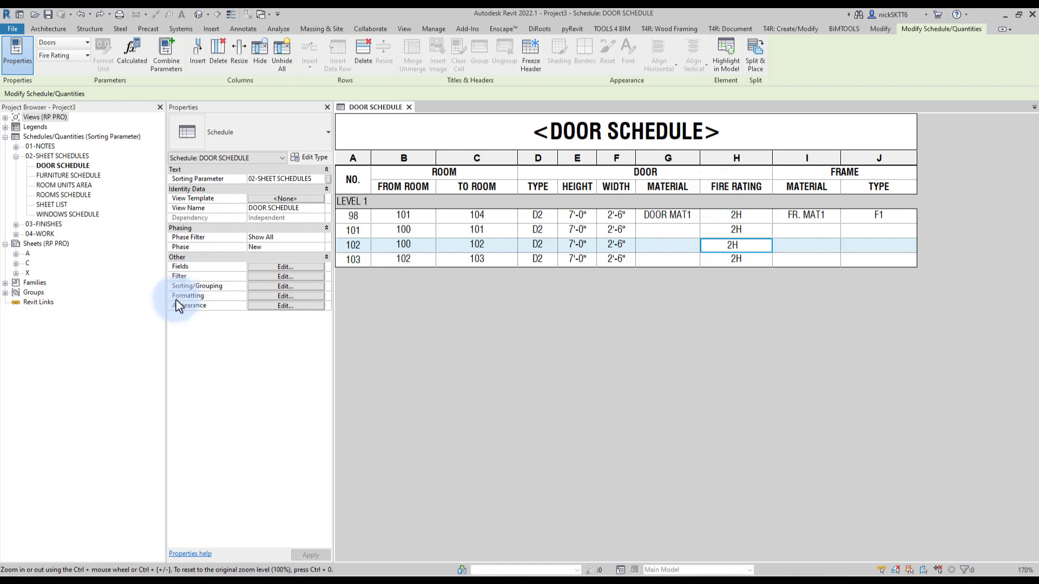
- Duplicate the DOOR SCHEDULE view under 02-SHEET SCHEDULES
{"action": "left_click", "coordinate": [62, 167]}
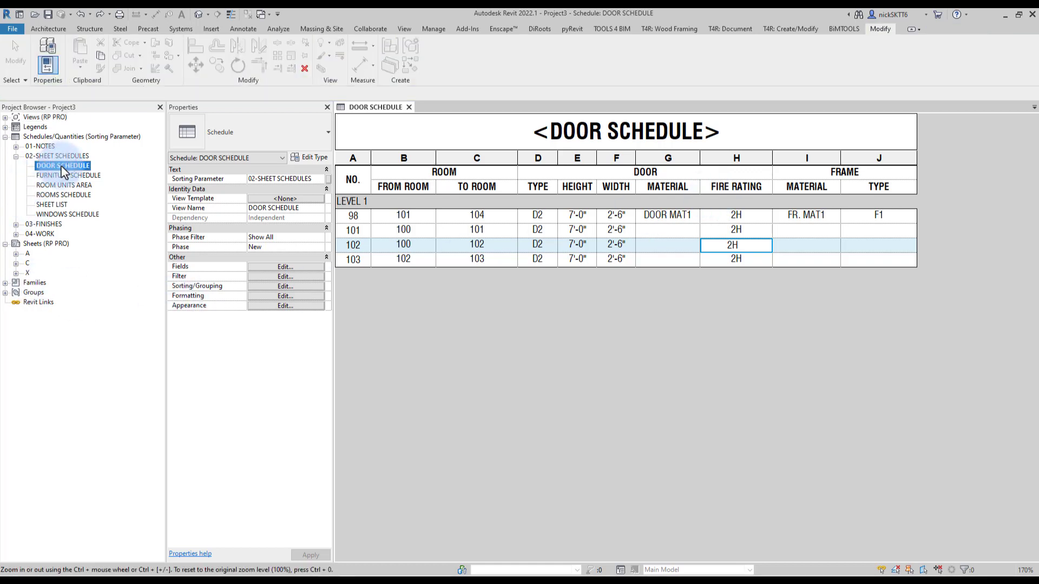
{"action": "right_click", "coordinate": [64, 171]}
{"action": "mouse_move", "coordinate": [153, 246]}
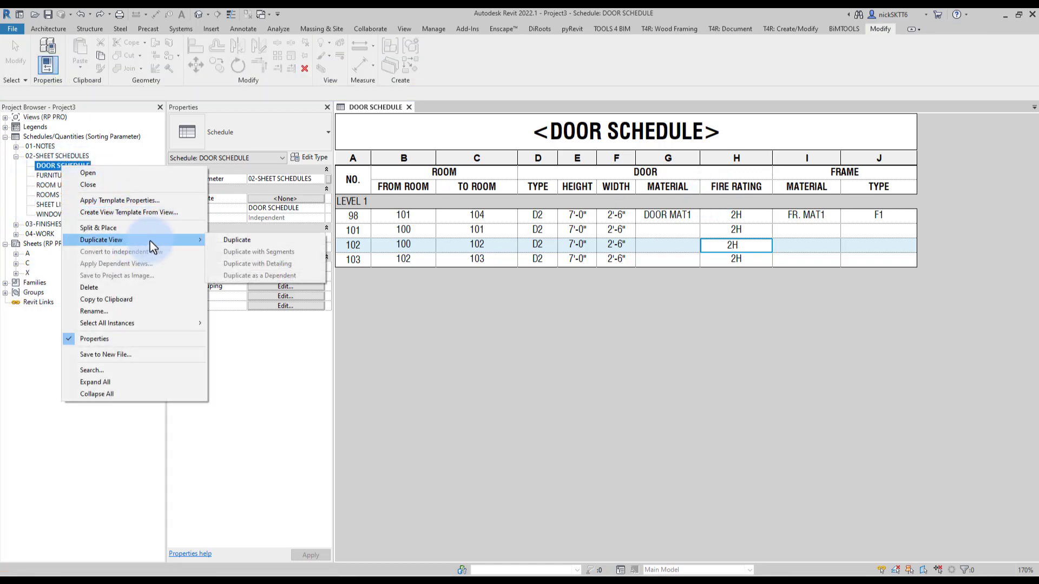
{"action": "left_click", "coordinate": [237, 240]}
- Rename the duplicated door schedule as DOOR SCHEDULE WORK
{"action": "right_click", "coordinate": [92, 177]}
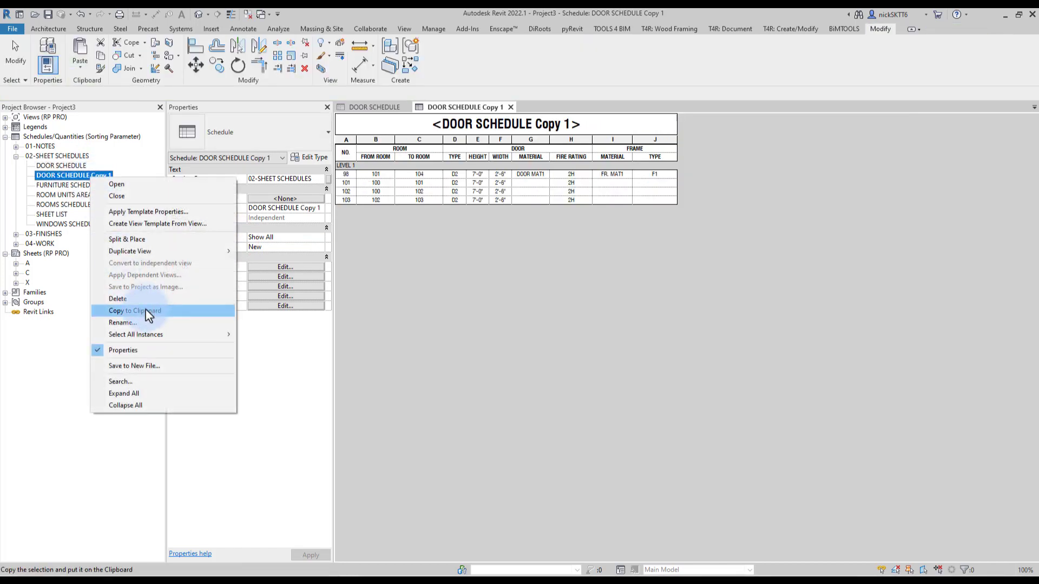
{"action": "left_click", "coordinate": [142, 323]}
{"action": "left_click_drag", "start_coordinate": [110, 175], "coordinate": [89, 174]}
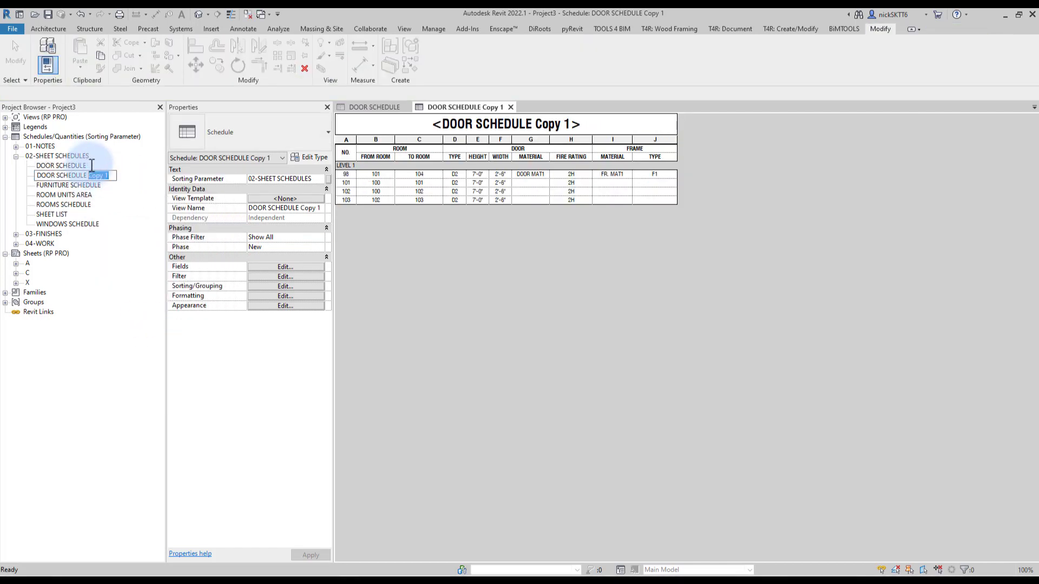
{"action": "type", "text": "WORK"}
{"action": "key", "text": "Return"}
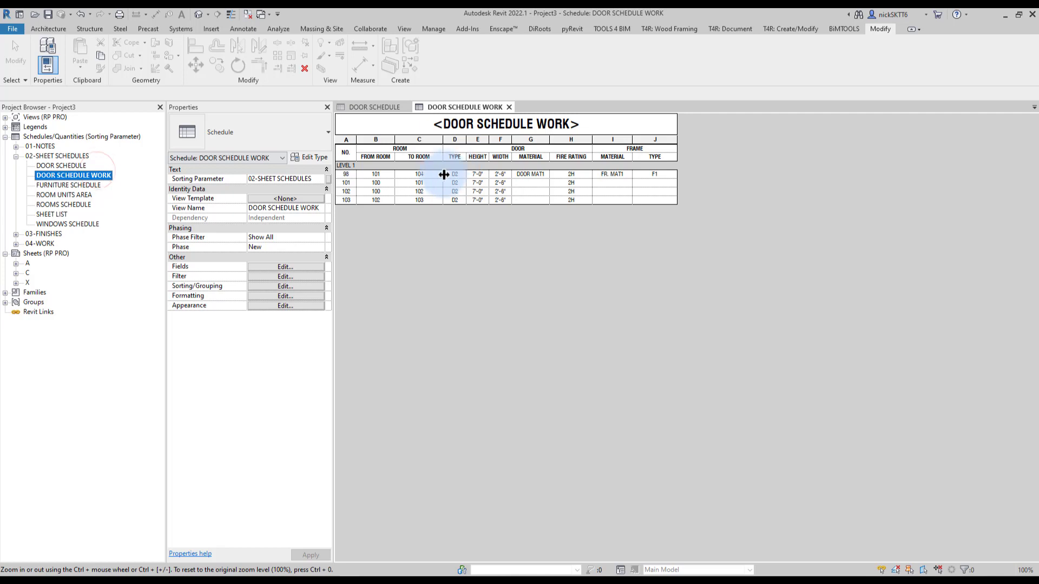
- Shade the NO., ROOM, FROM ROOM and TO ROOM header cells green in the DOOR SCHEDULE WORK table
{"action": "scroll", "coordinate": [441, 174], "scroll_direction": "up", "scroll_amount": 5, "text": "ctrl"}
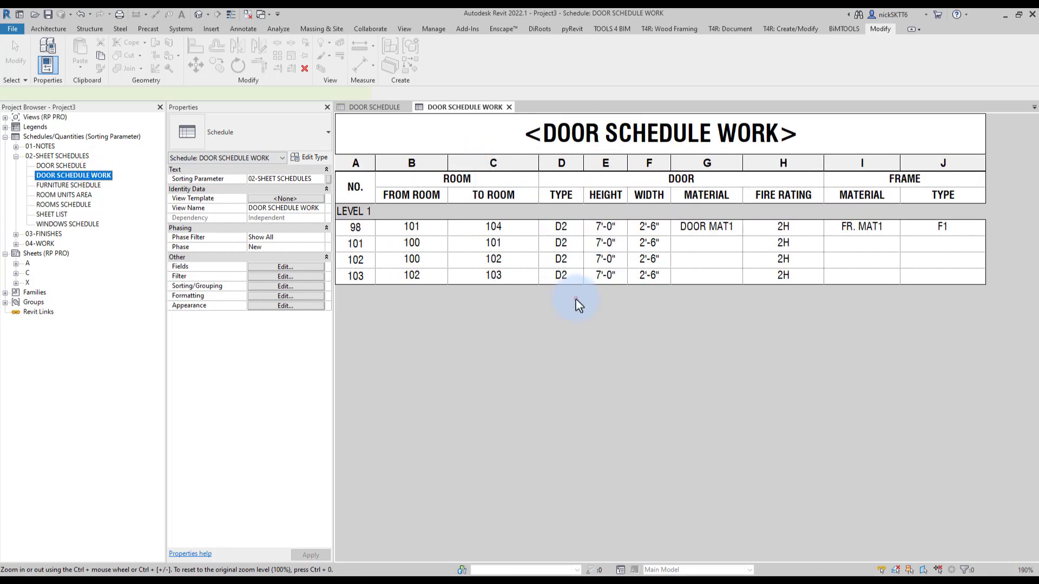
{"action": "left_click", "coordinate": [515, 227]}
{"action": "left_click_drag", "start_coordinate": [364, 178], "coordinate": [485, 194]}
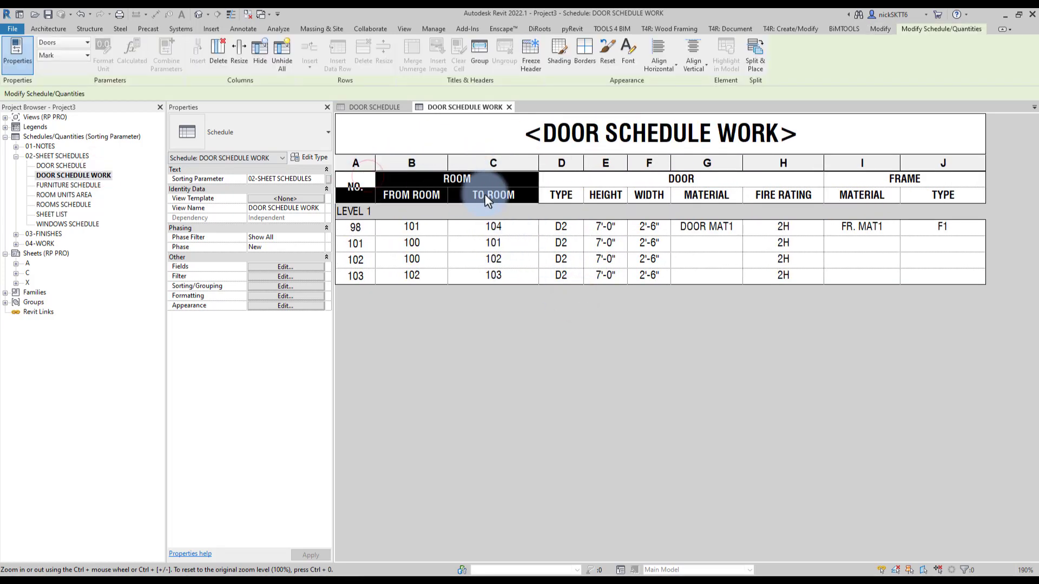
{"action": "left_click", "coordinate": [567, 65]}
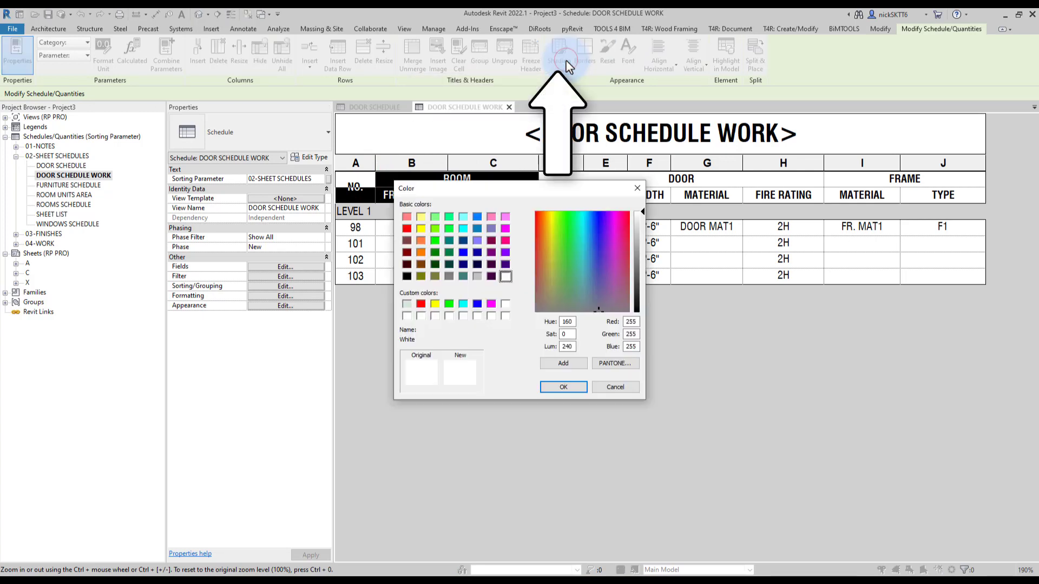
{"action": "left_click", "coordinate": [449, 304]}
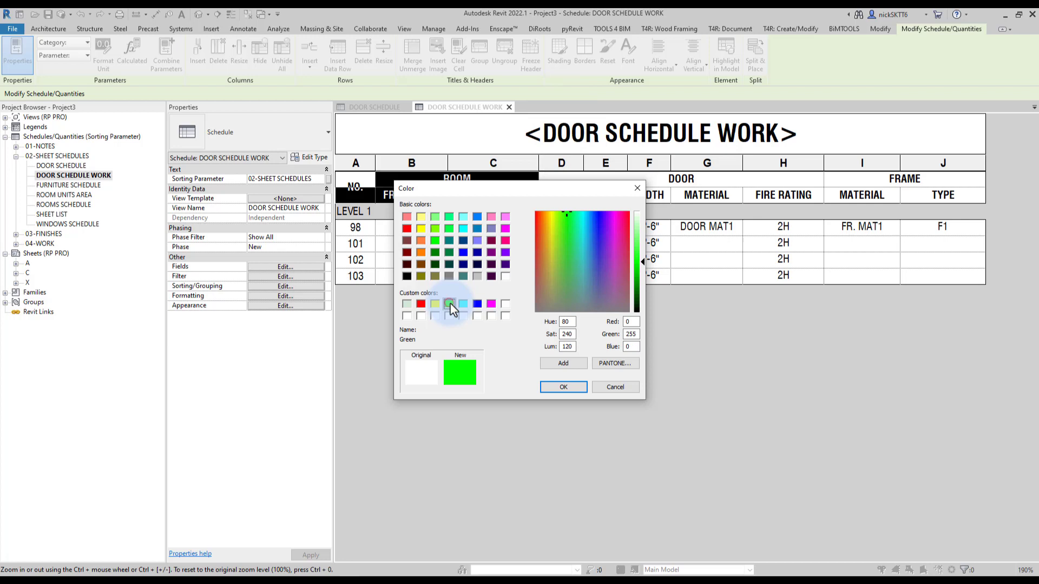
{"action": "left_click", "coordinate": [563, 388]}
- Shade the door TYPE, HEIGHT and WIDTH header cells yellow
{"action": "left_click_drag", "start_coordinate": [604, 195], "coordinate": [656, 193]}
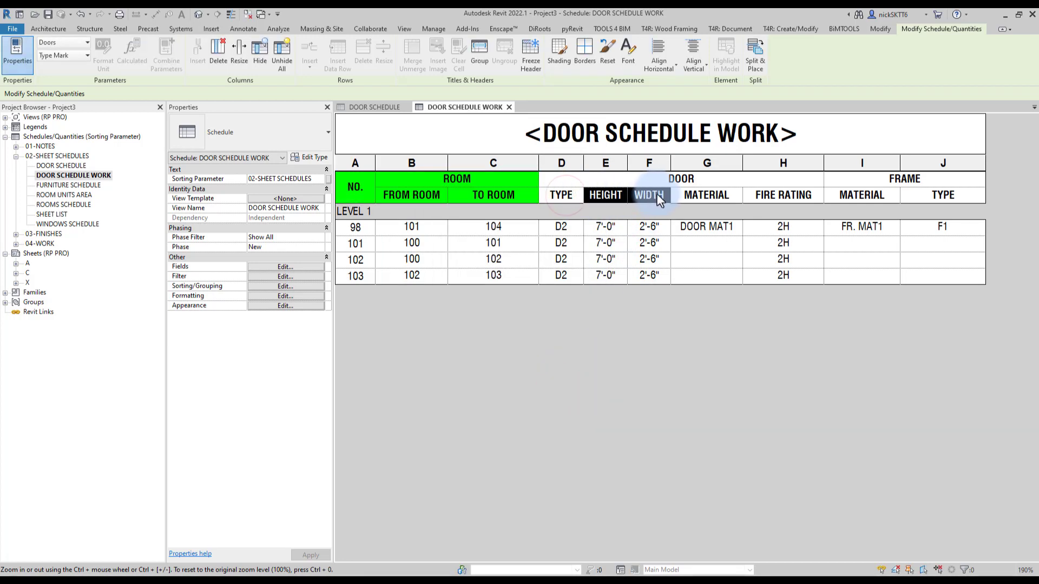
{"action": "left_click", "coordinate": [559, 54]}
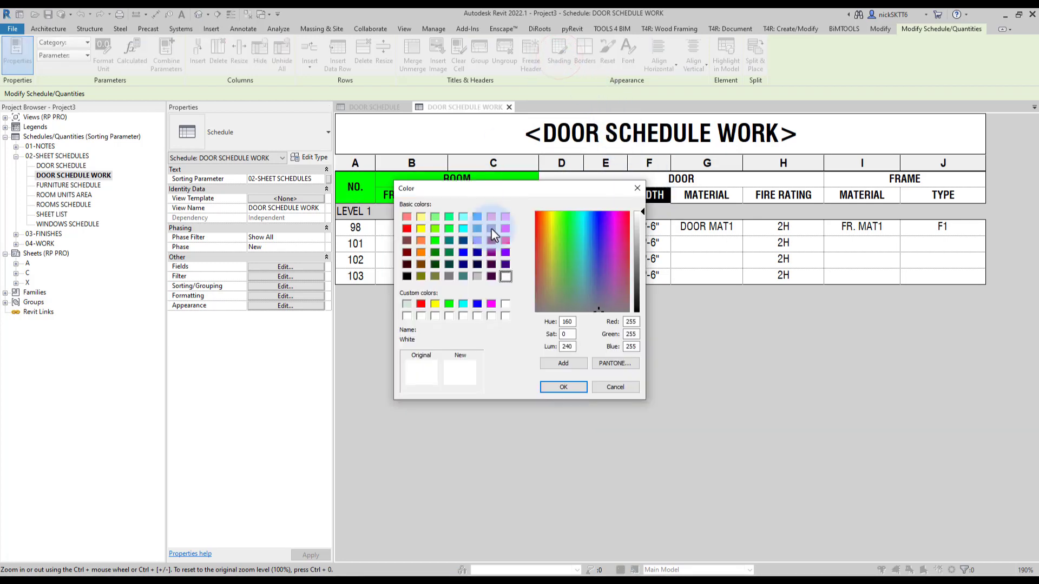
{"action": "left_click", "coordinate": [436, 305]}
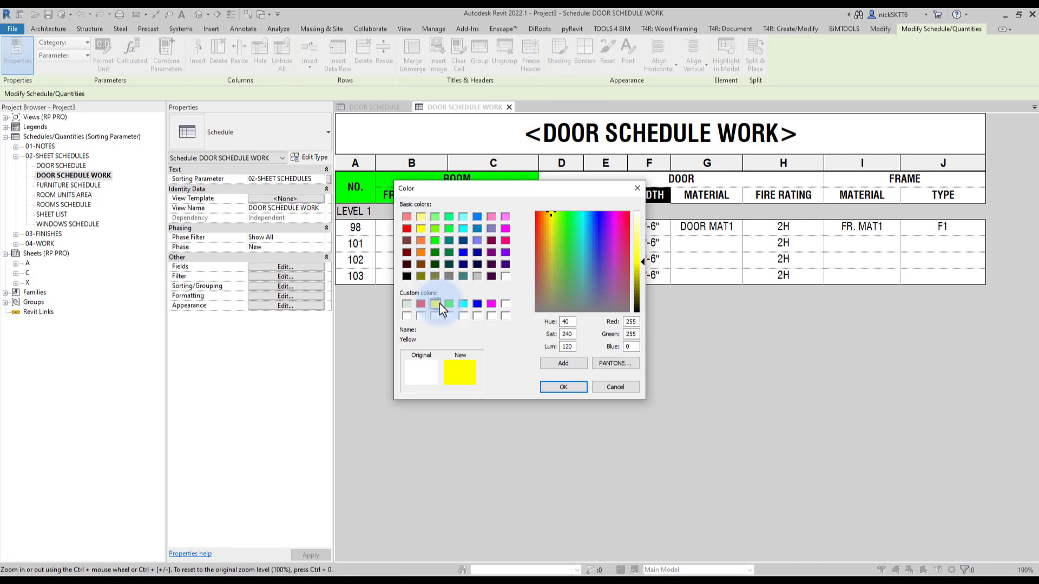
{"action": "left_click", "coordinate": [563, 386]}
- Shade the door MATERIAL and FIRE RATING headers and the frame MATERIAL and TYPE headers green
{"action": "left_click_drag", "start_coordinate": [755, 194], "coordinate": [917, 198]}
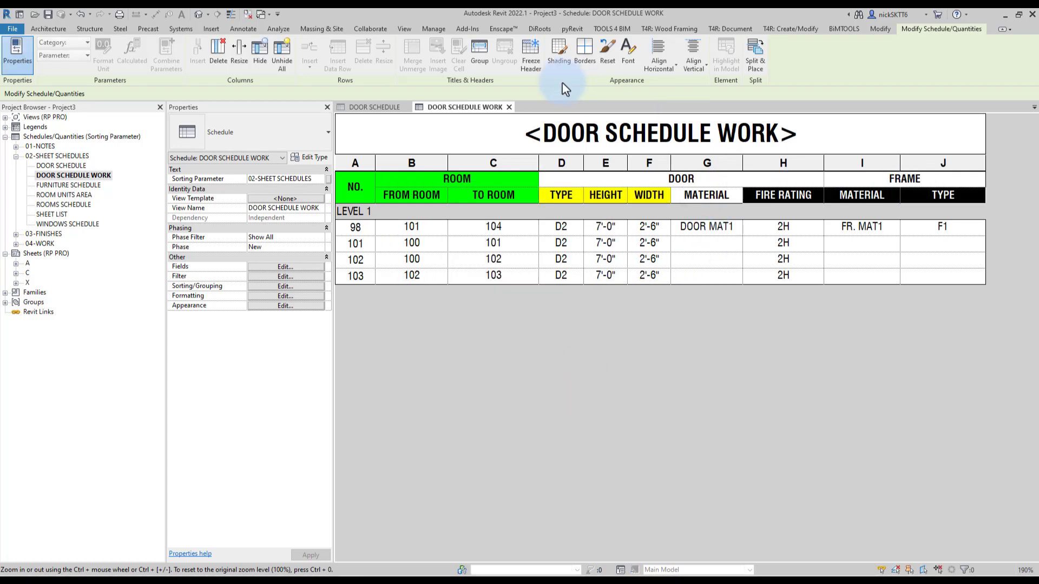
{"action": "left_click", "coordinate": [559, 54]}
{"action": "left_click", "coordinate": [449, 304]}
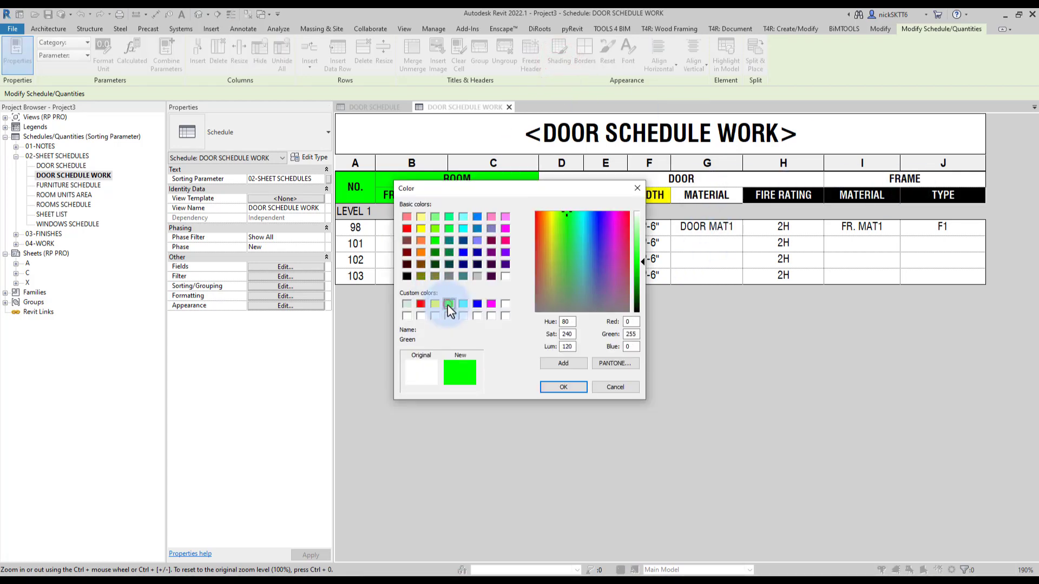
{"action": "left_click", "coordinate": [564, 387]}
{"action": "left_click", "coordinate": [709, 260]}
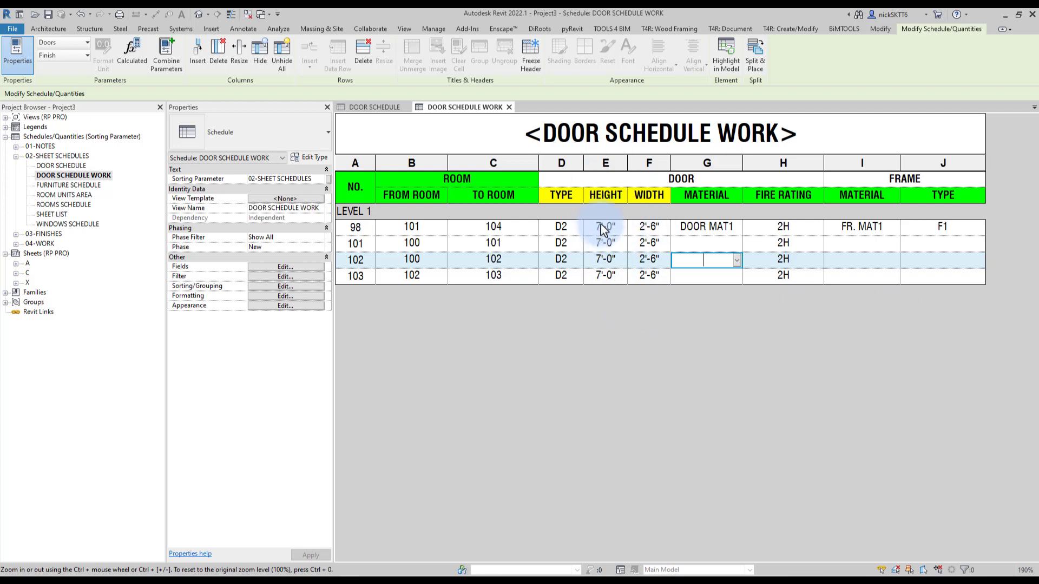
- Override the project settings for the Height field's format with fractional inches rounded to the nearest 1/2"
{"action": "left_click", "coordinate": [260, 298]}
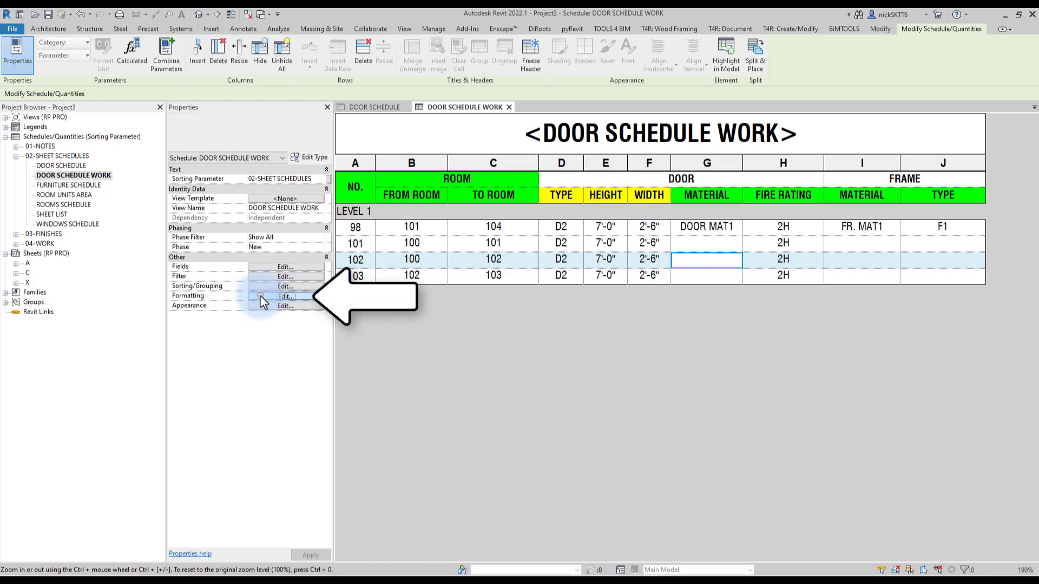
{"action": "left_click_drag", "start_coordinate": [565, 230], "coordinate": [206, 185]}
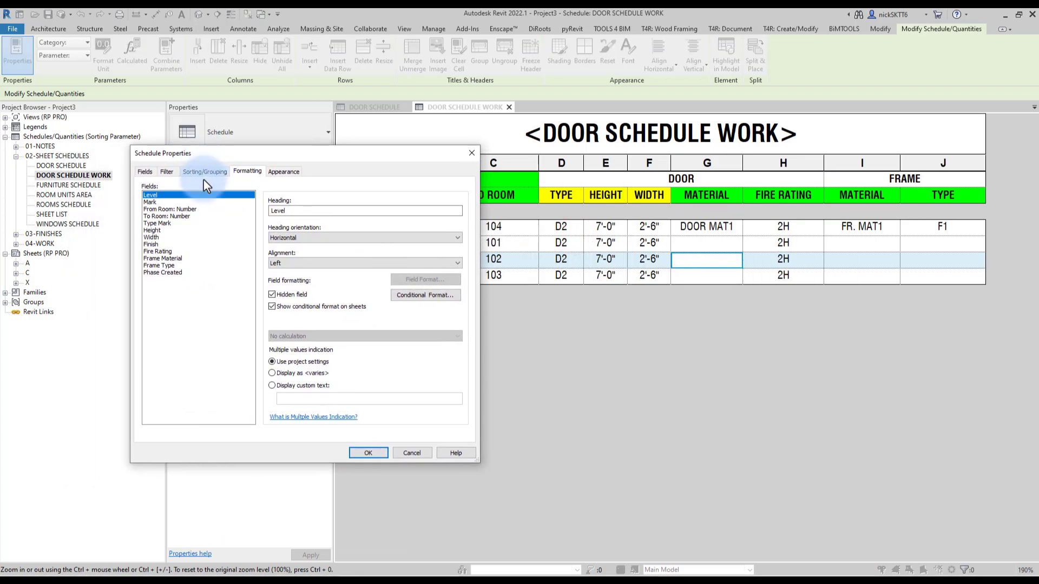
{"action": "left_click", "coordinate": [152, 230]}
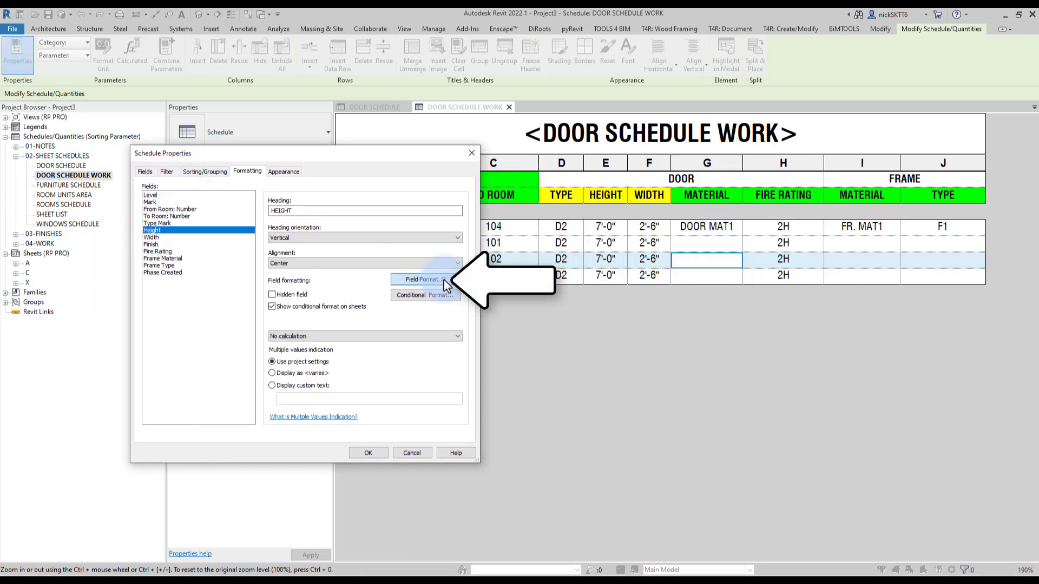
{"action": "left_click", "coordinate": [445, 284]}
{"action": "left_click", "coordinate": [225, 234]}
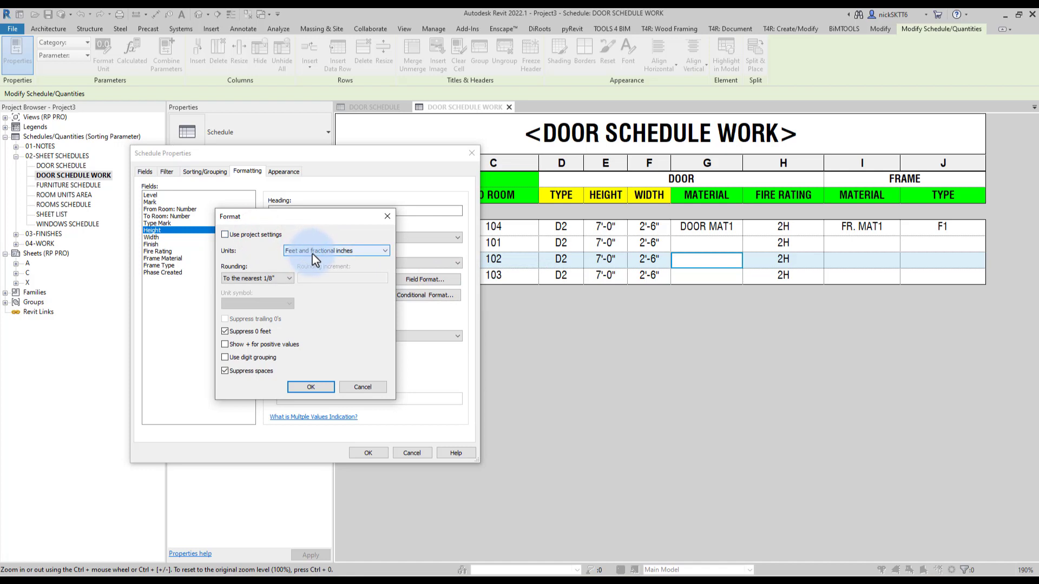
{"action": "left_click", "coordinate": [315, 252]}
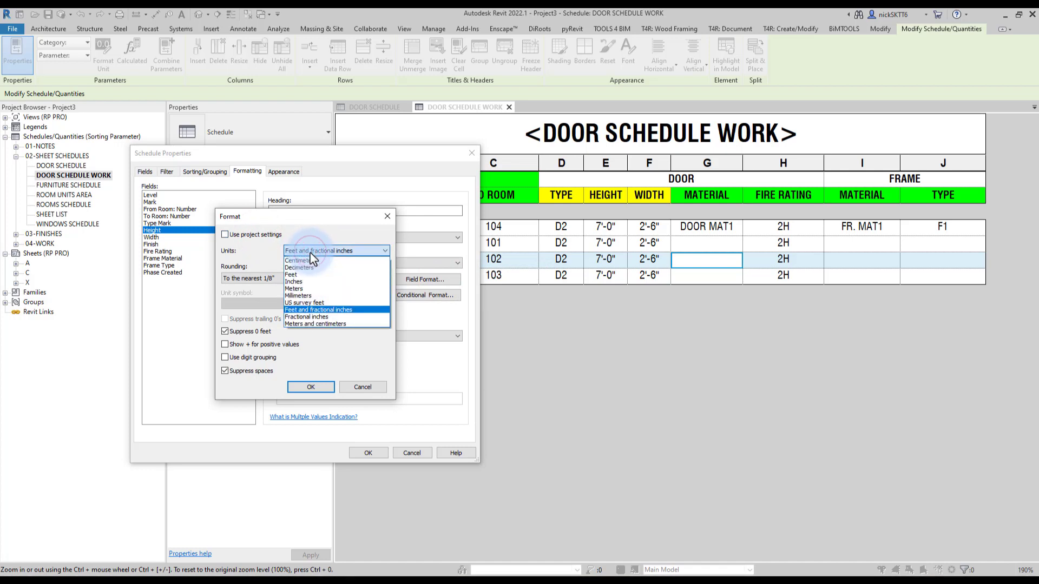
{"action": "left_click", "coordinate": [313, 317]}
{"action": "left_click", "coordinate": [284, 278]}
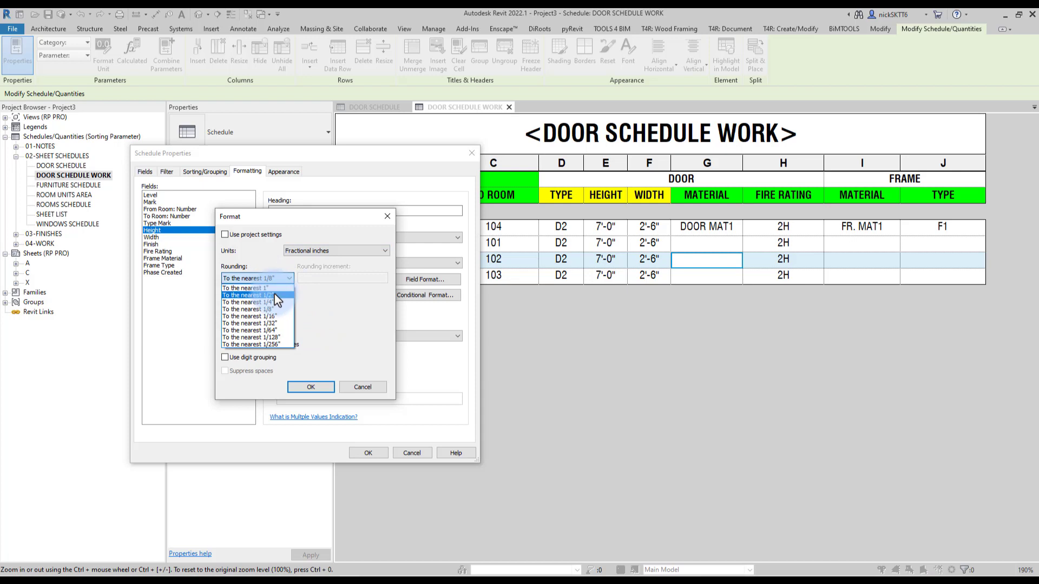
{"action": "left_click", "coordinate": [277, 300]}
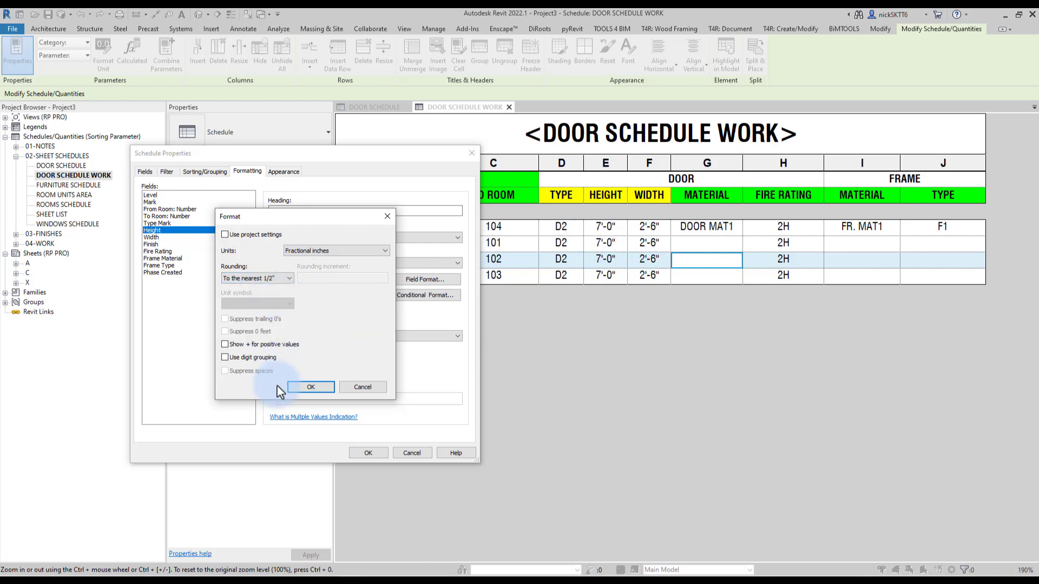
{"action": "left_click", "coordinate": [303, 388]}
- Override the project settings for the Width field's format with fractional inches rounded to the nearest 1/2", and apply the schedule properties
{"action": "left_click", "coordinate": [157, 239]}
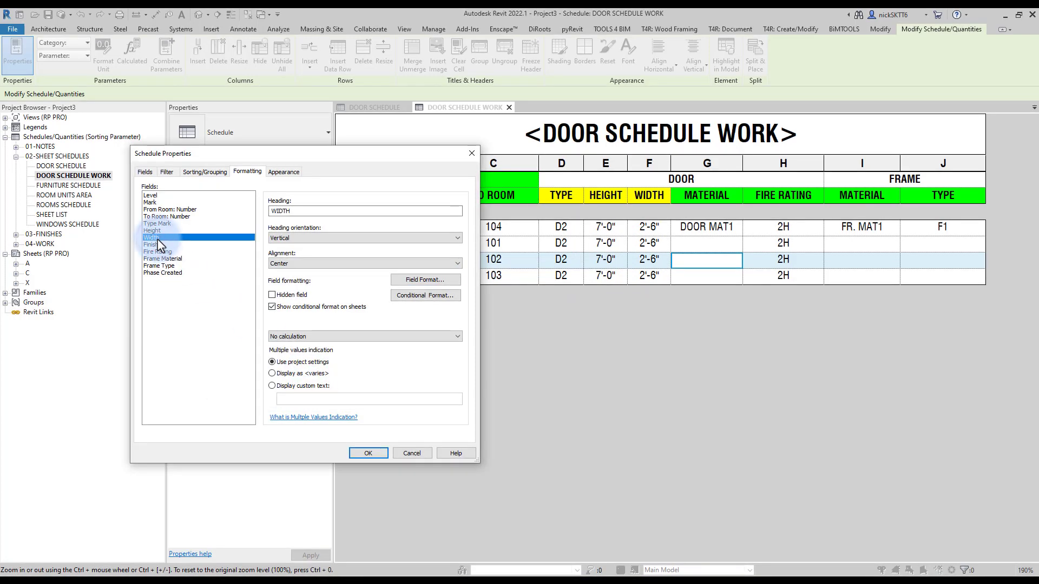
{"action": "left_click", "coordinate": [409, 279]}
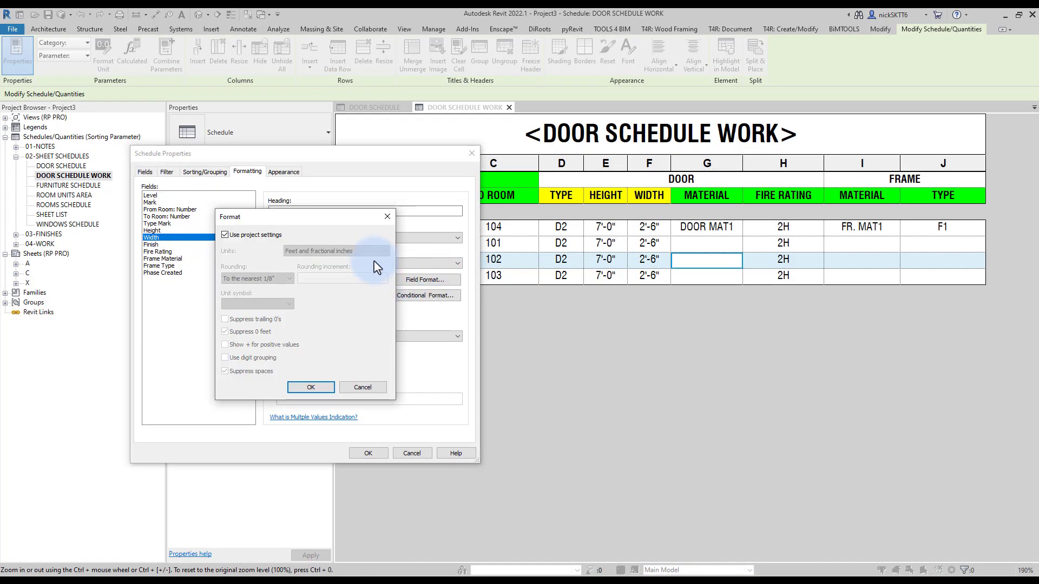
{"action": "left_click", "coordinate": [252, 235]}
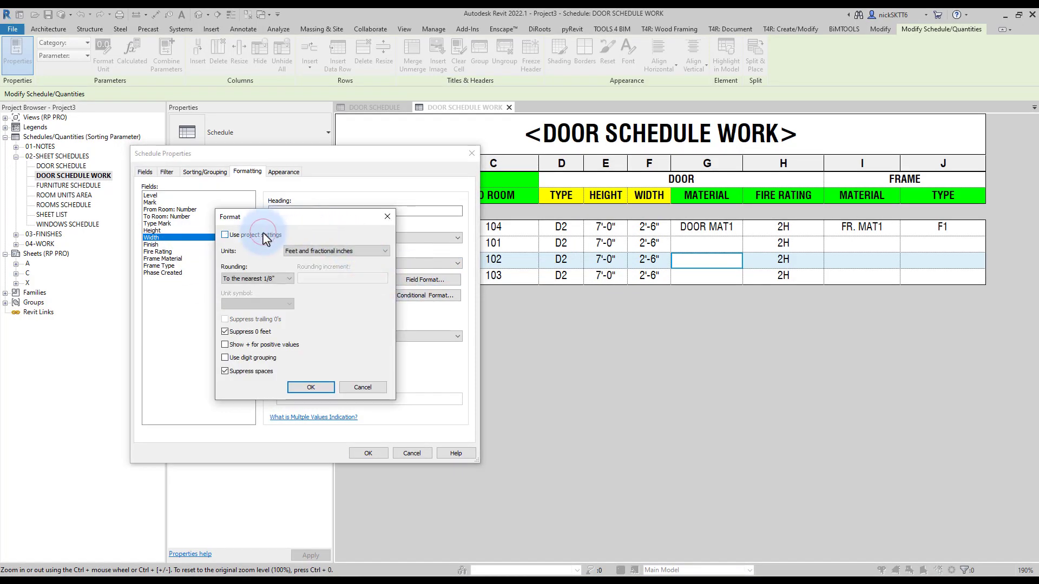
{"action": "left_click", "coordinate": [302, 254]}
{"action": "left_click", "coordinate": [312, 297]}
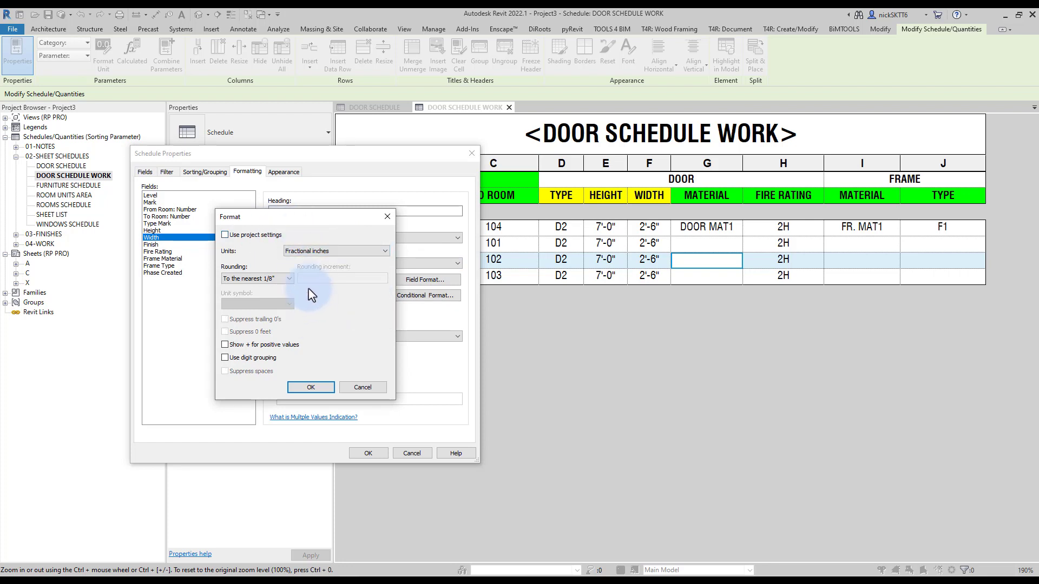
{"action": "left_click", "coordinate": [257, 278]}
{"action": "left_click", "coordinate": [281, 297]}
{"action": "left_click", "coordinate": [314, 387]}
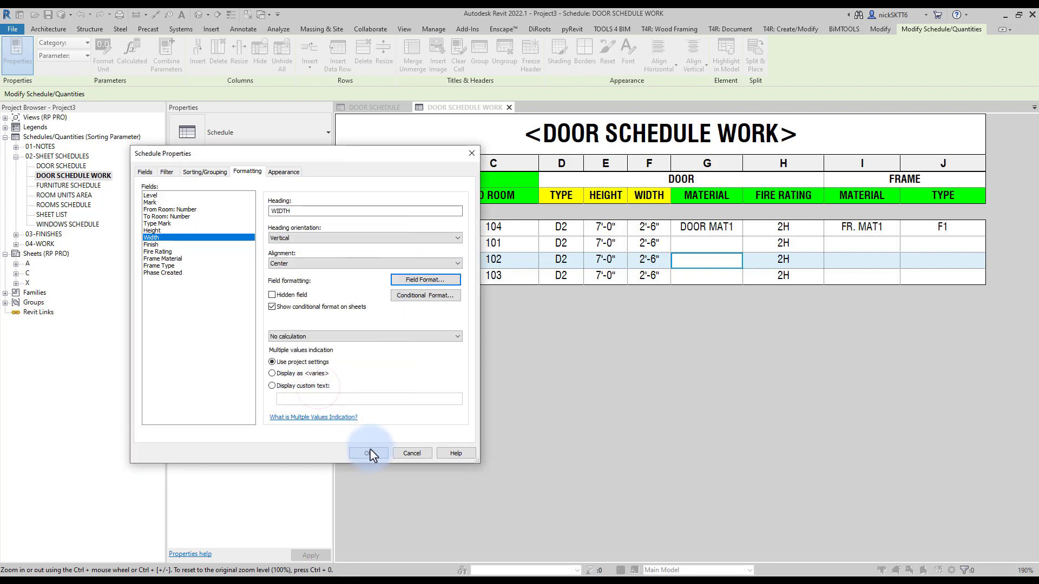
{"action": "left_click", "coordinate": [369, 454]}
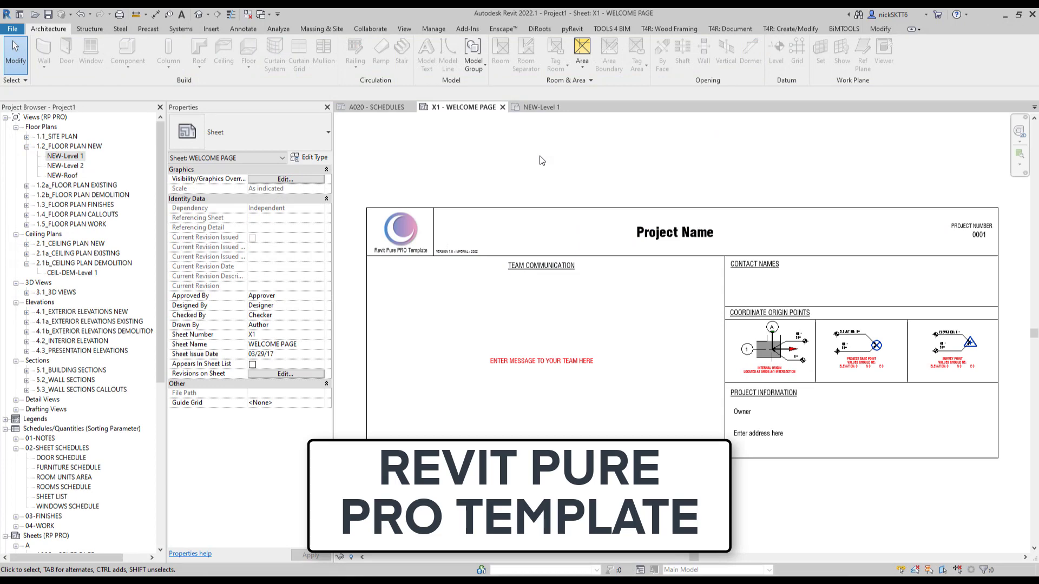
- Examine the schedules on sheet A020 and the NEW-Level 1 floor plan in the PRO template project
{"action": "left_click", "coordinate": [377, 107]}
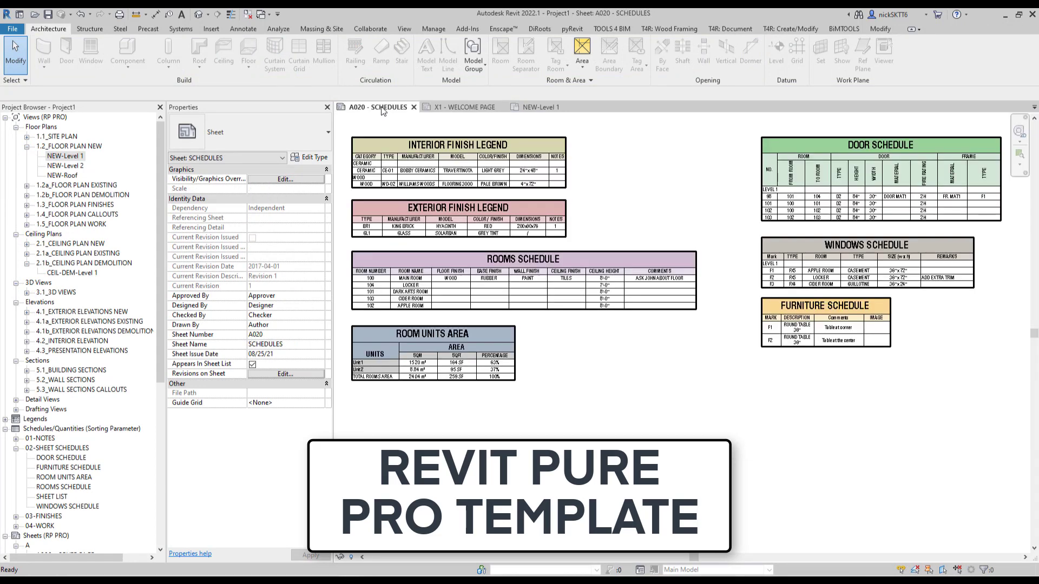
{"action": "scroll", "coordinate": [774, 241], "scroll_direction": "up", "scroll_amount": 3}
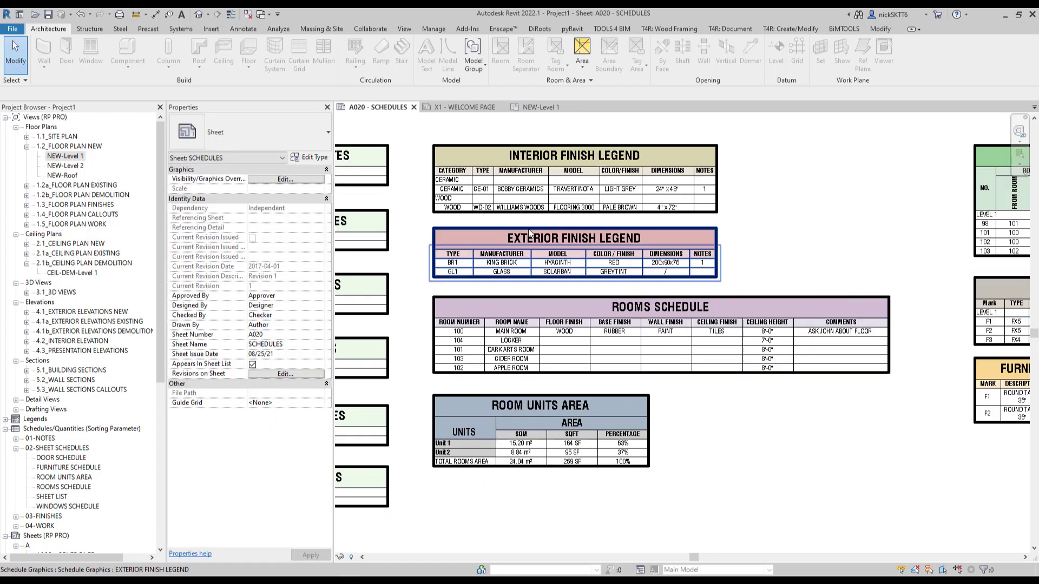
{"action": "scroll", "coordinate": [596, 270], "scroll_direction": "up", "scroll_amount": 1}
{"action": "middle_click_drag", "start_coordinate": [888, 420], "coordinate": [444, 431]}
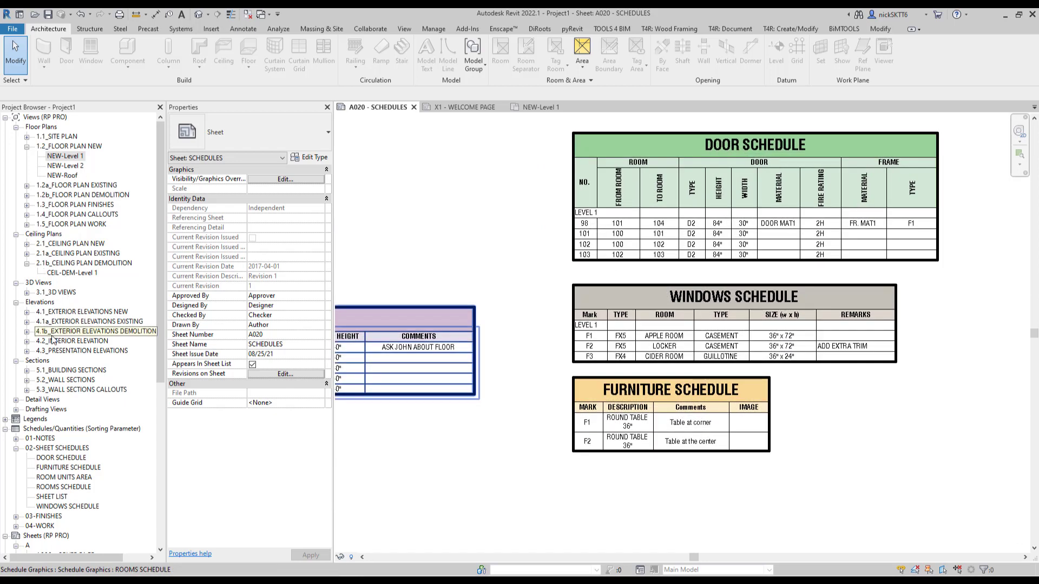
{"action": "left_click", "coordinate": [538, 107]}
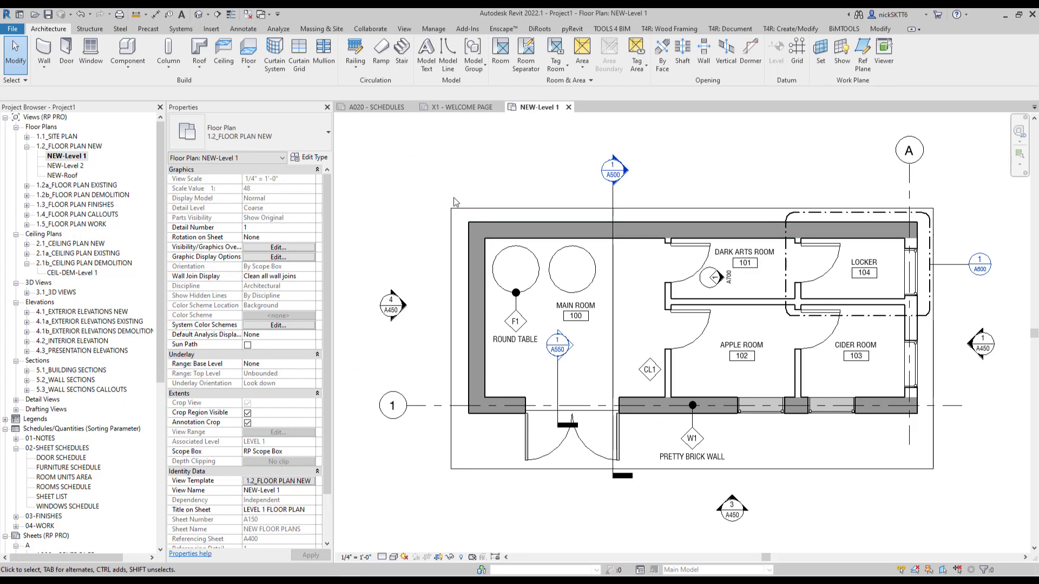
{"action": "middle_click_drag", "start_coordinate": [463, 197], "coordinate": [441, 179]}
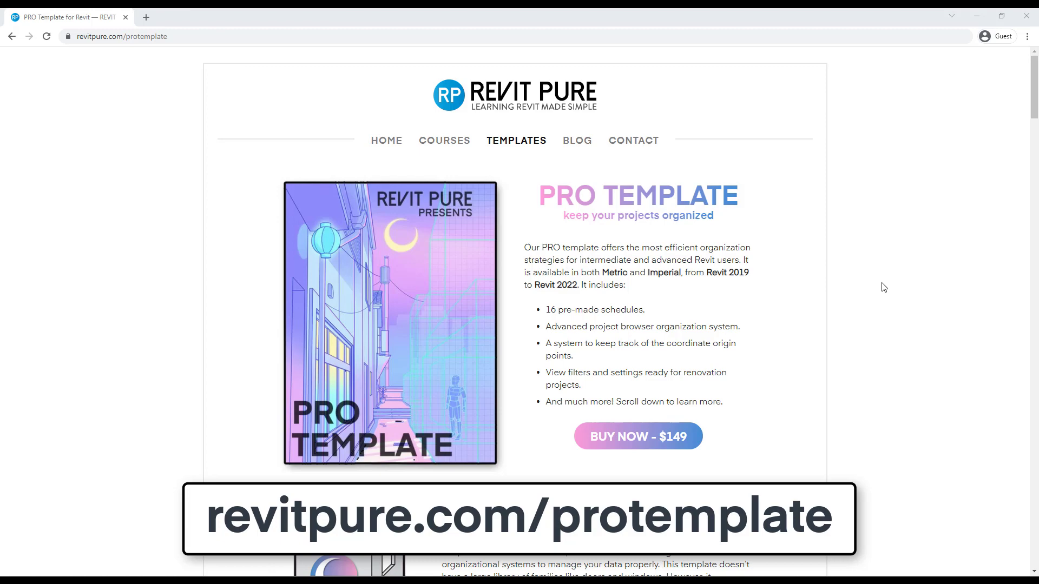
- Switch to the browser and read through the revitpure.com/protemplate page as far as its pre-made schedules section
{"action": "scroll", "coordinate": [884, 287], "scroll_direction": "down", "scroll_amount": 12}
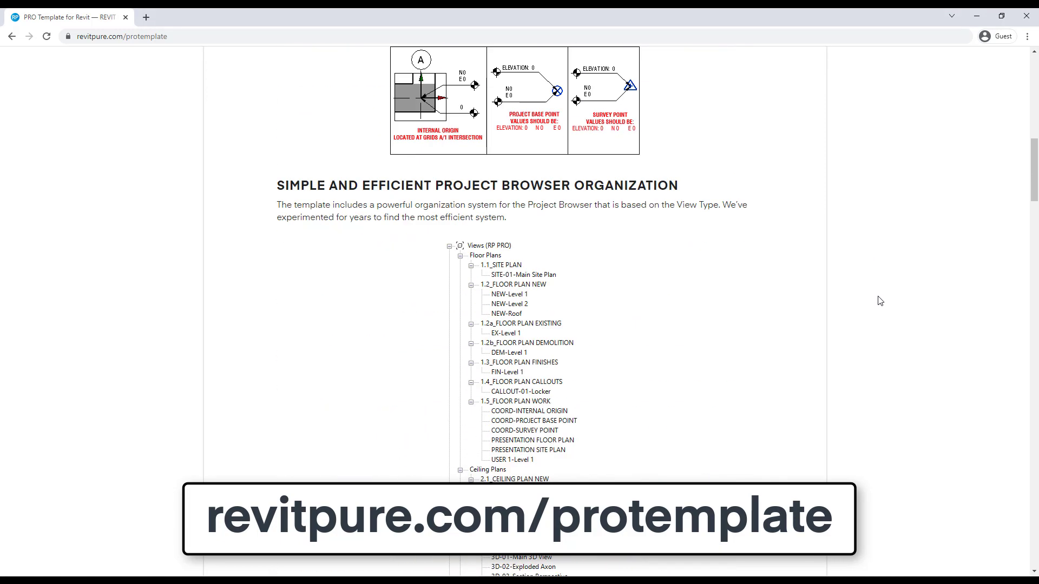
{"action": "scroll", "coordinate": [880, 301], "scroll_direction": "down", "scroll_amount": 9}
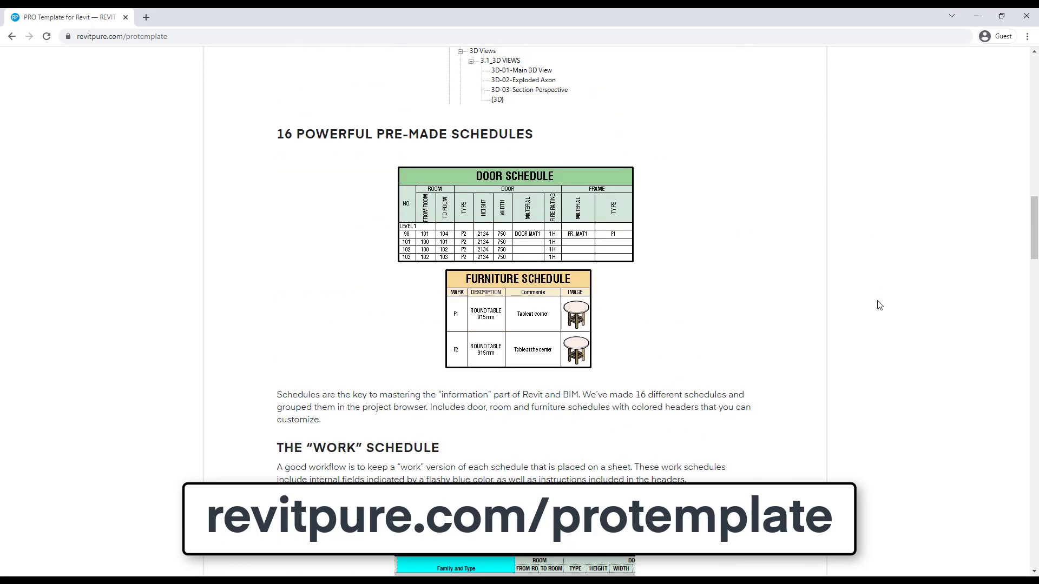
- Read on through the PRO template page past its pre-made schedules section
{"action": "scroll", "coordinate": [880, 305], "scroll_direction": "down", "scroll_amount": 10}
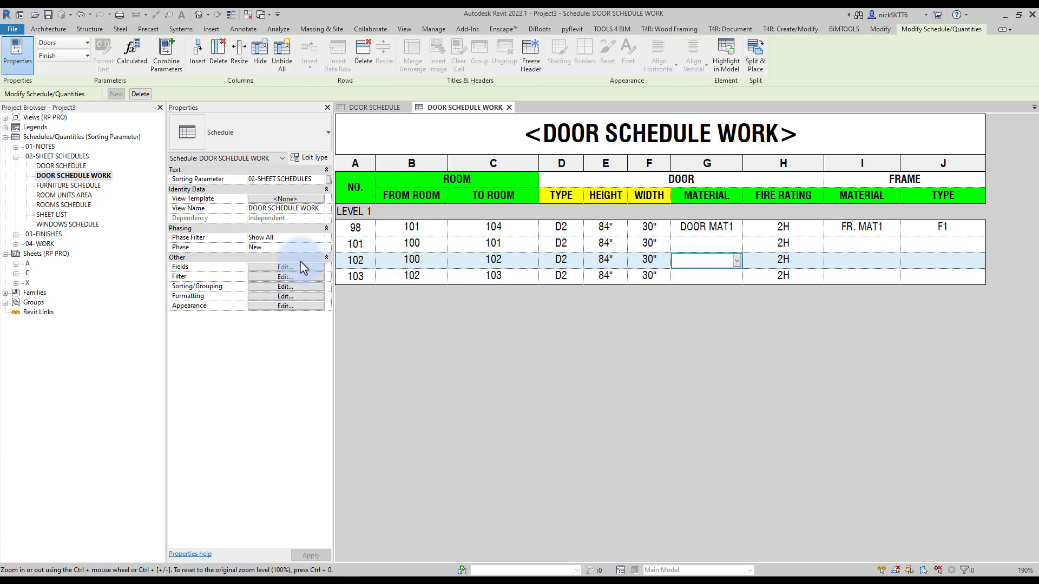
- Create a combined parameter named "DIMENSIONS (w x h)" in the door work schedule from the doors' Width and Height, in that order
{"action": "left_click", "coordinate": [285, 268]}
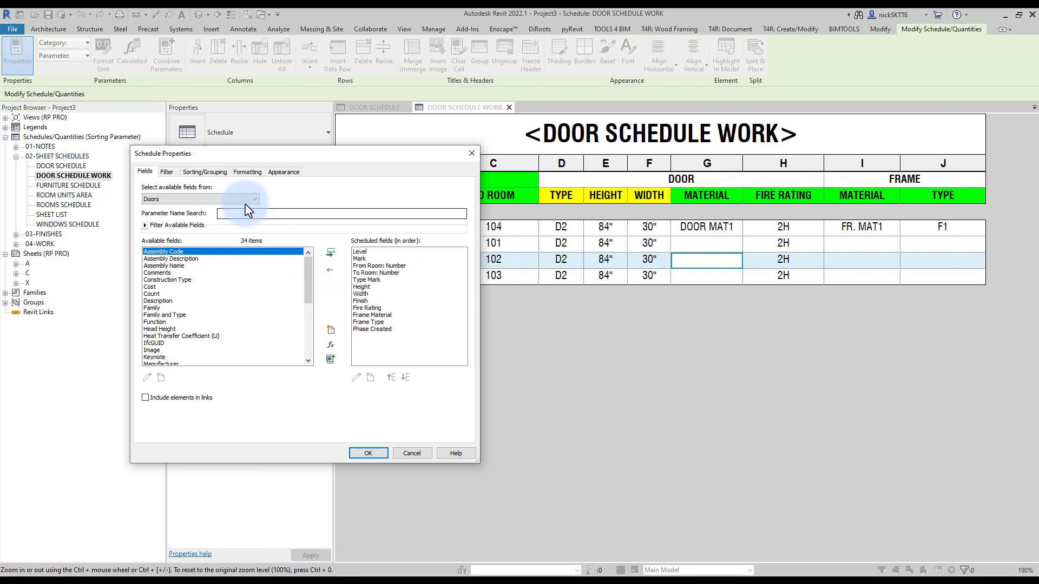
{"action": "left_click", "coordinate": [330, 361]}
{"action": "left_click", "coordinate": [276, 230]}
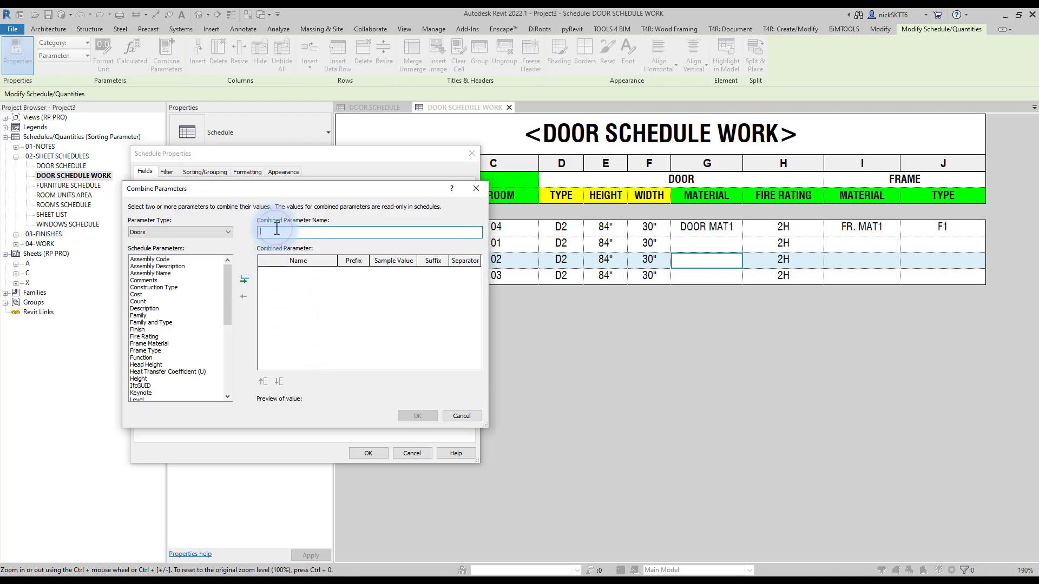
{"action": "type", "text": "DIMENSIONS (w x h)"}
{"action": "scroll", "coordinate": [167, 357], "scroll_direction": "down", "scroll_amount": 10}
{"action": "left_click", "coordinate": [138, 393]}
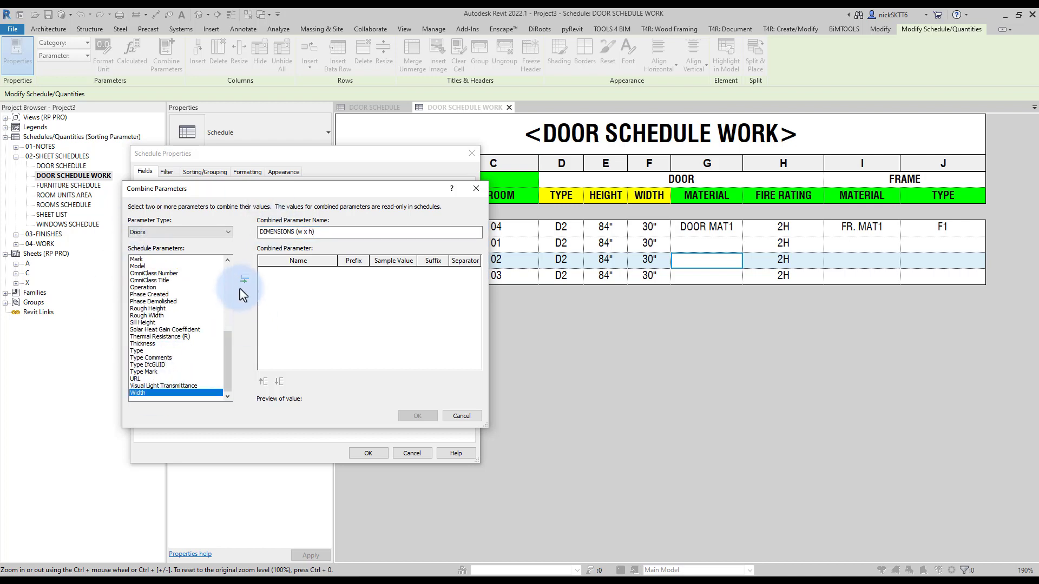
{"action": "left_click", "coordinate": [244, 280]}
{"action": "scroll", "coordinate": [184, 292], "scroll_direction": "up", "scroll_amount": 4}
{"action": "left_click", "coordinate": [151, 308]}
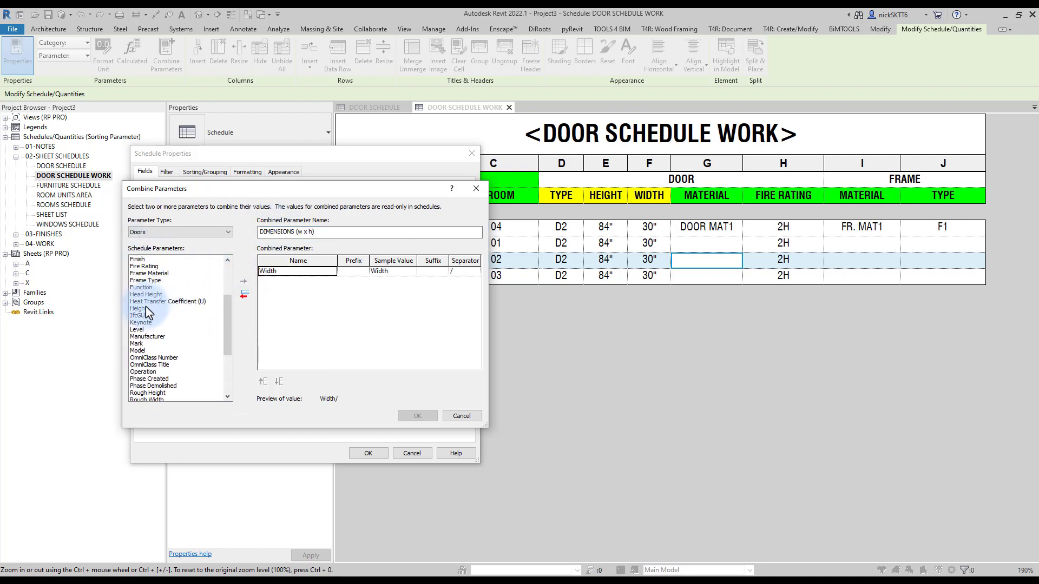
{"action": "left_click", "coordinate": [242, 281]}
- Clear Height's separator, give Width an "x" separator and a sample value of 36", and apply the combined parameter to the schedule
{"action": "left_click", "coordinate": [464, 280]}
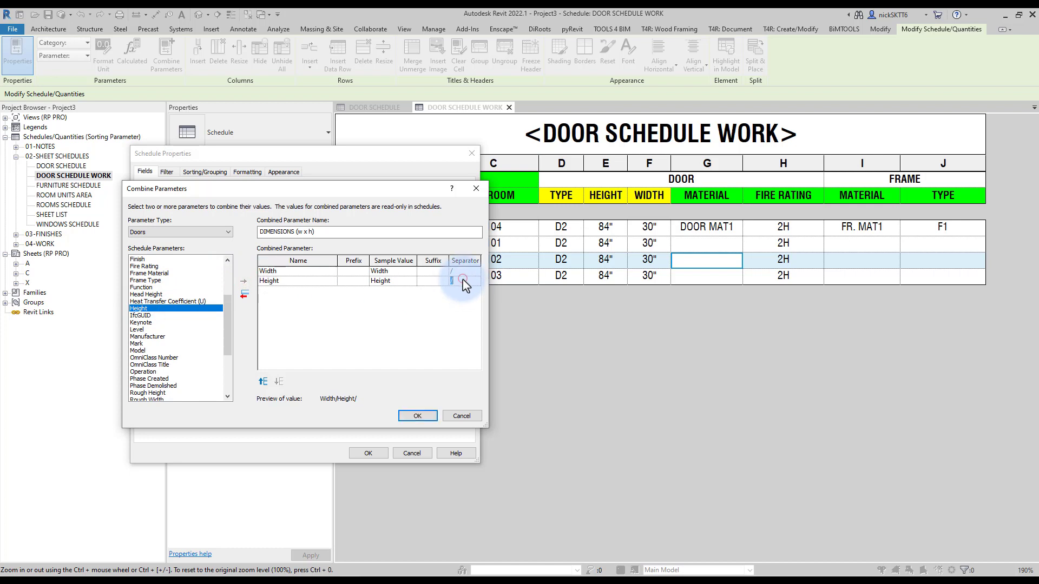
{"action": "key", "text": "Up"}
{"action": "type", "text": "x"}
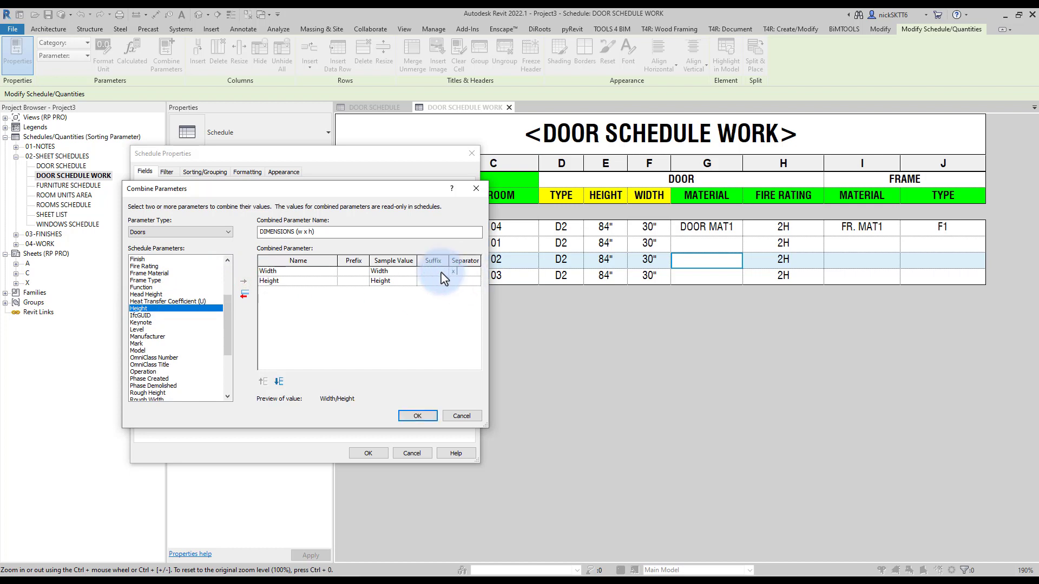
{"action": "left_click", "coordinate": [409, 274]}
{"action": "type", "text": "36"}
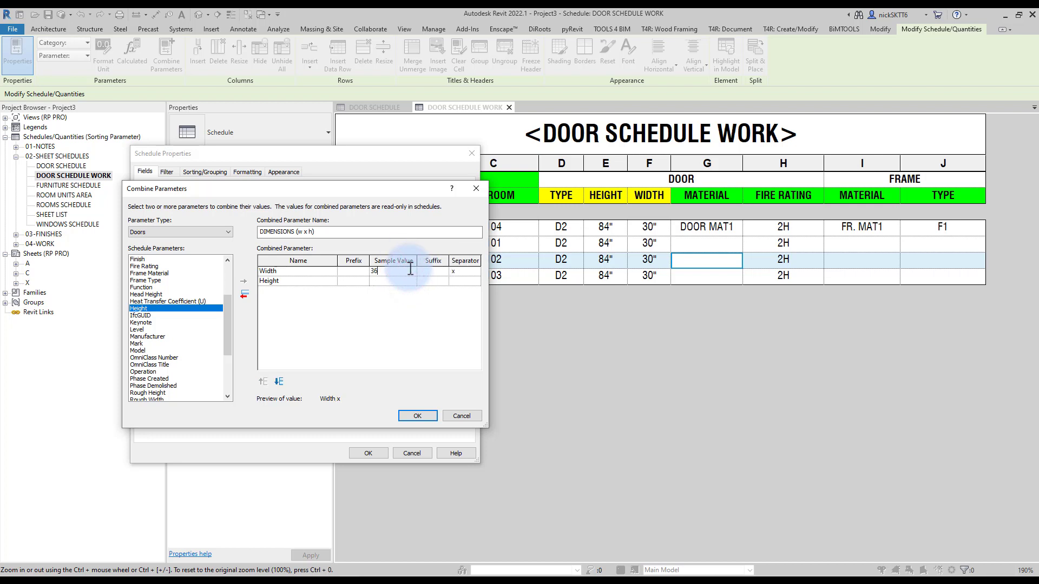
{"action": "type", "text": "\""}
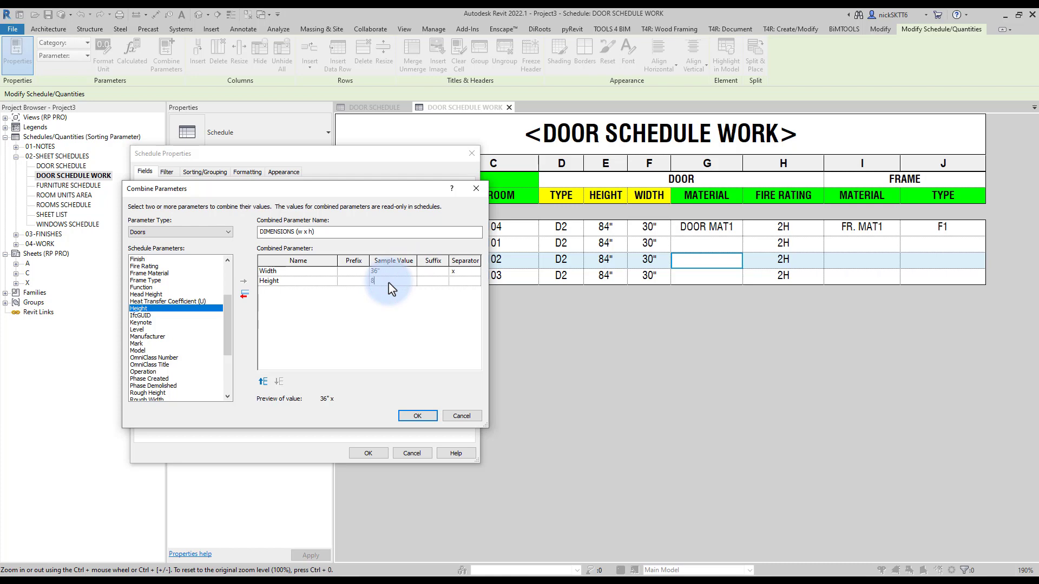
{"action": "left_click", "coordinate": [416, 416]}
{"action": "left_click", "coordinate": [368, 453]}
- Align the DIMENSIONS (w x h) column to Center horizontally and Middle vertically
{"action": "scroll", "coordinate": [835, 262], "scroll_direction": "down", "scroll_amount": 2, "text": "ctrl"}
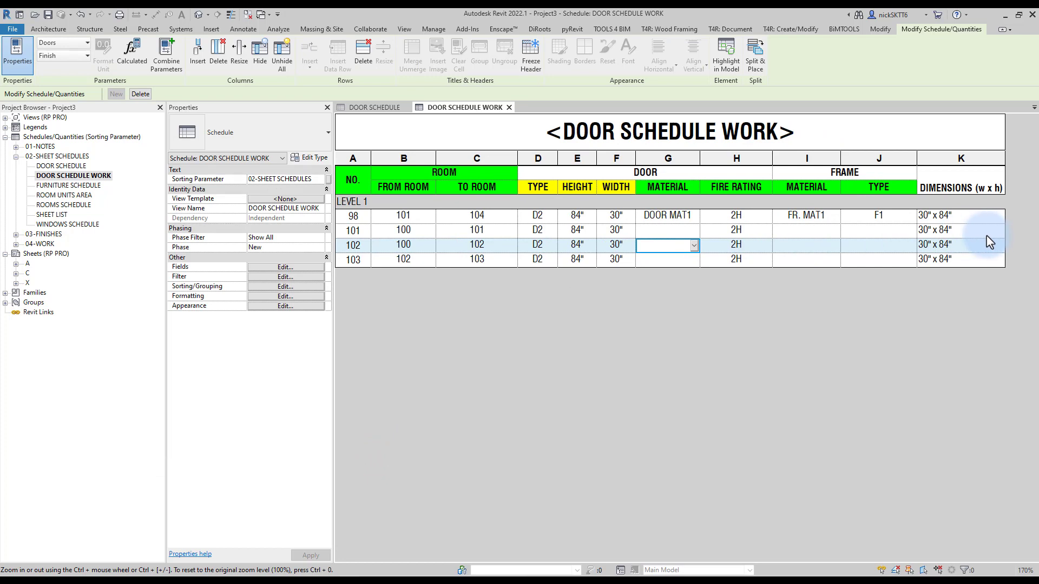
{"action": "left_click", "coordinate": [968, 158]}
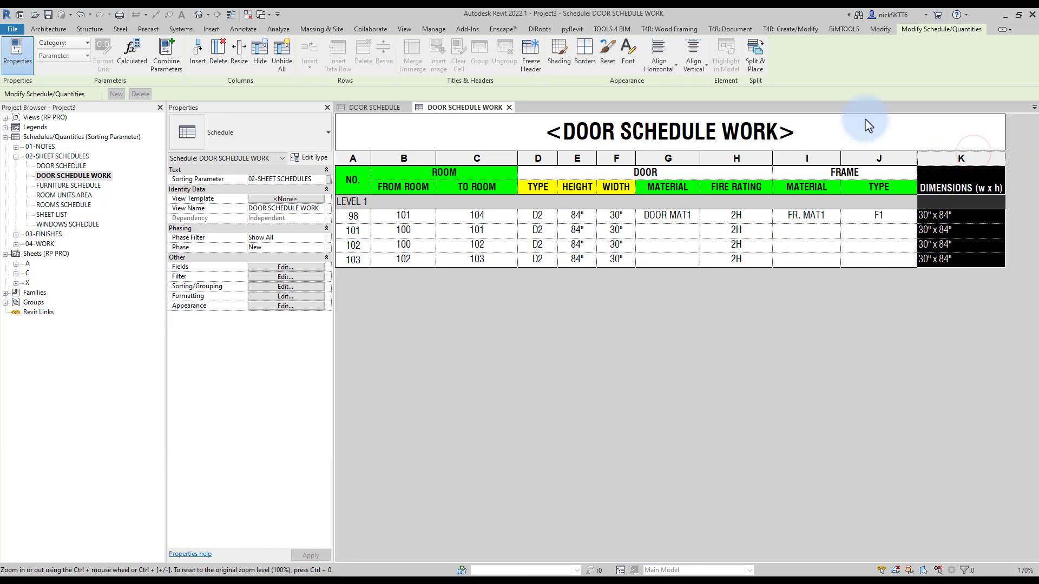
{"action": "left_click", "coordinate": [659, 74]}
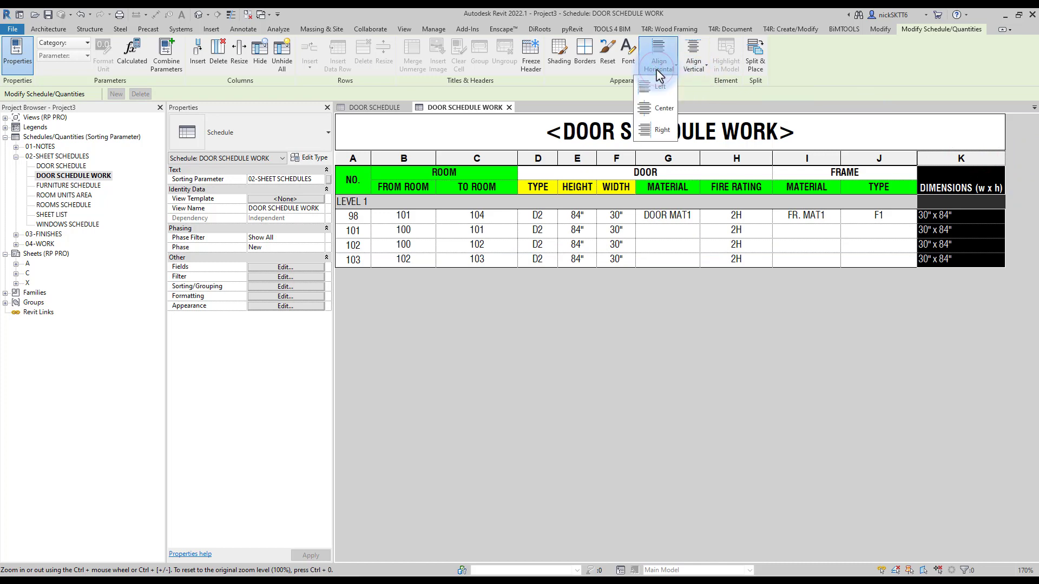
{"action": "left_click", "coordinate": [658, 109]}
{"action": "left_click", "coordinate": [694, 64]}
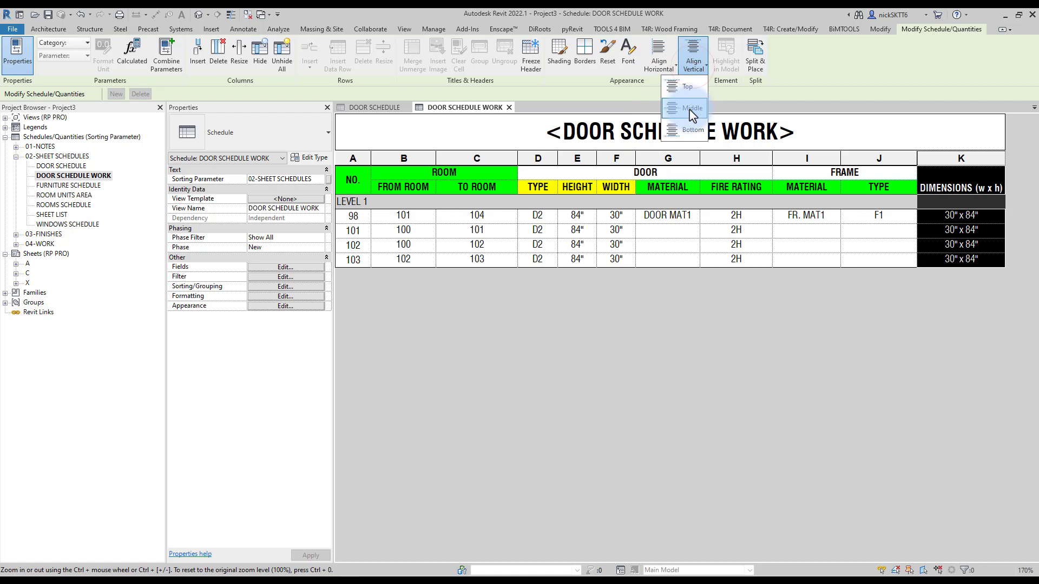
{"action": "left_click", "coordinate": [693, 110]}
{"action": "left_click", "coordinate": [932, 255]}
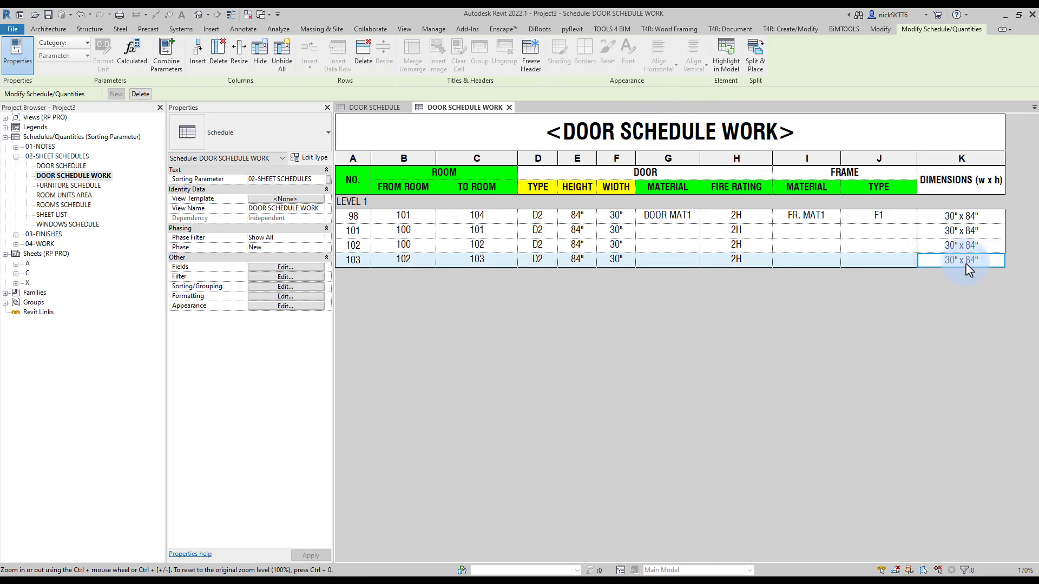
- Shade the DIMENSIONS (w x h) column header yellow to match the TYPE, HEIGHT and WIDTH headers
{"action": "left_click", "coordinate": [988, 181]}
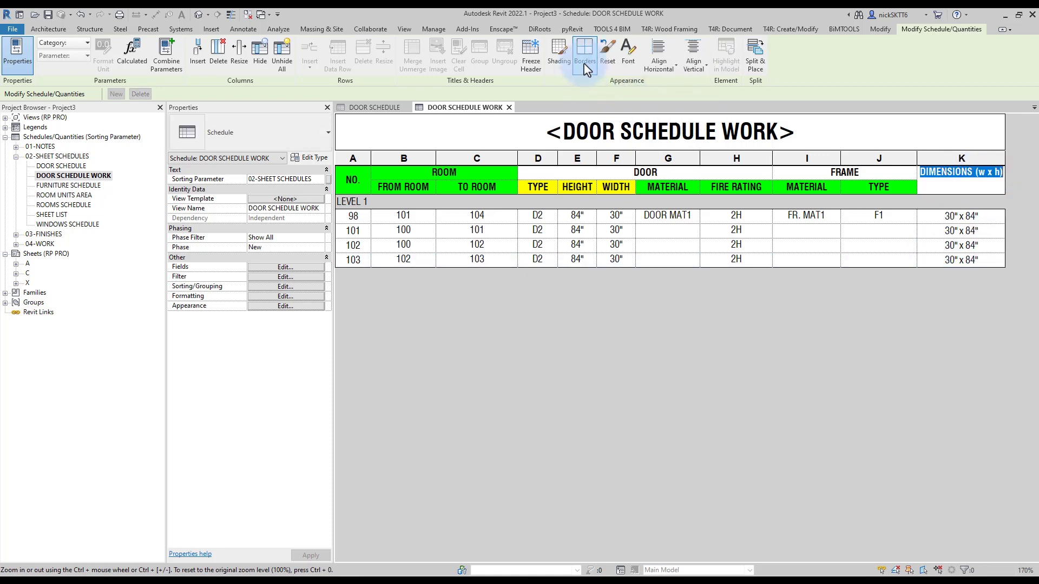
{"action": "left_click", "coordinate": [563, 58]}
{"action": "left_click", "coordinate": [435, 304]}
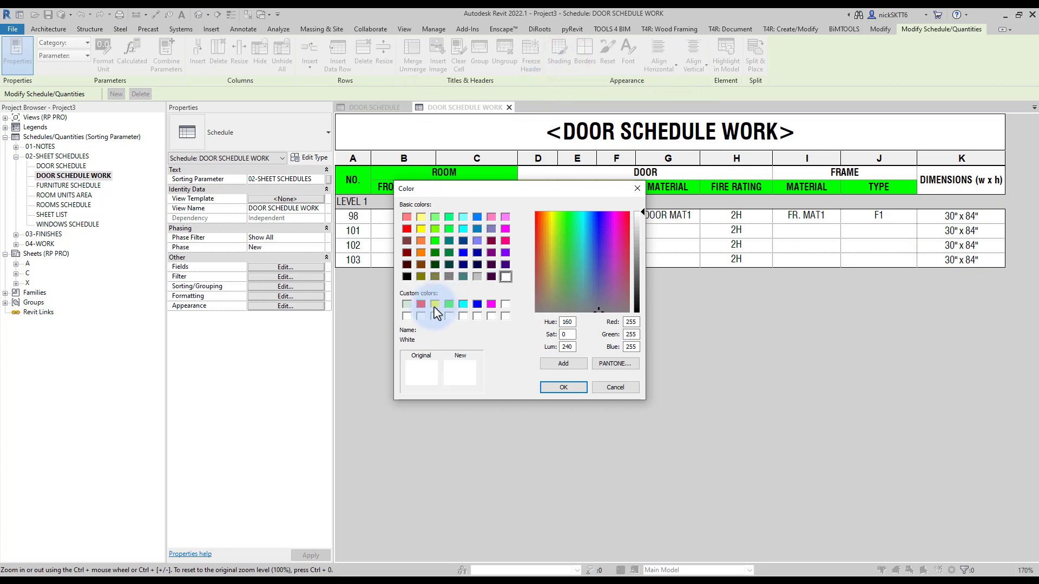
{"action": "left_click", "coordinate": [560, 388]}
{"action": "left_click", "coordinate": [962, 181]}
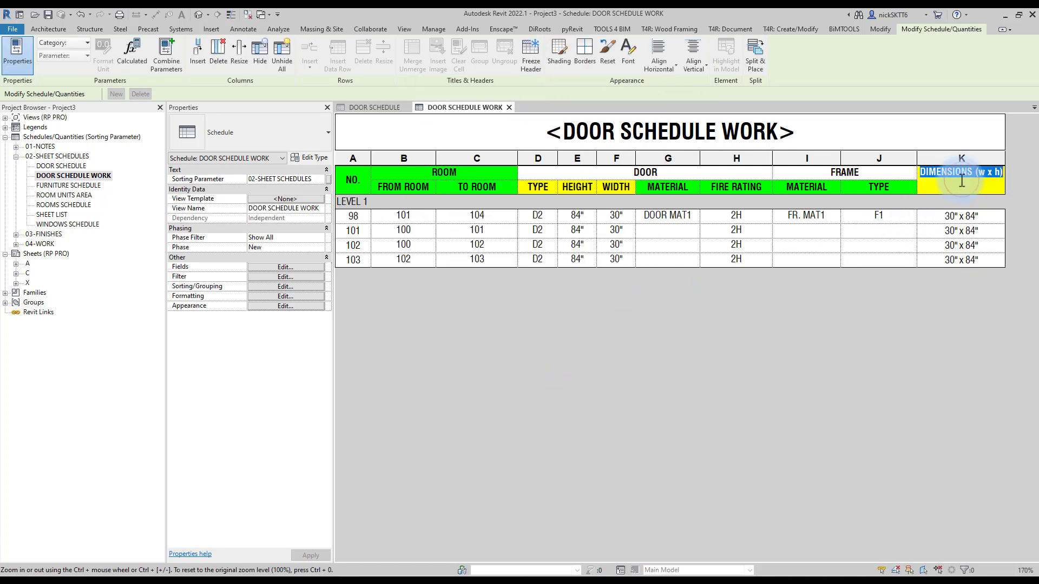
- Reorder the scheduled fields so that DIMENSIONS (w x h) sits between Type Mark and Height
{"action": "left_click", "coordinate": [304, 267]}
{"action": "left_click", "coordinate": [374, 336]}
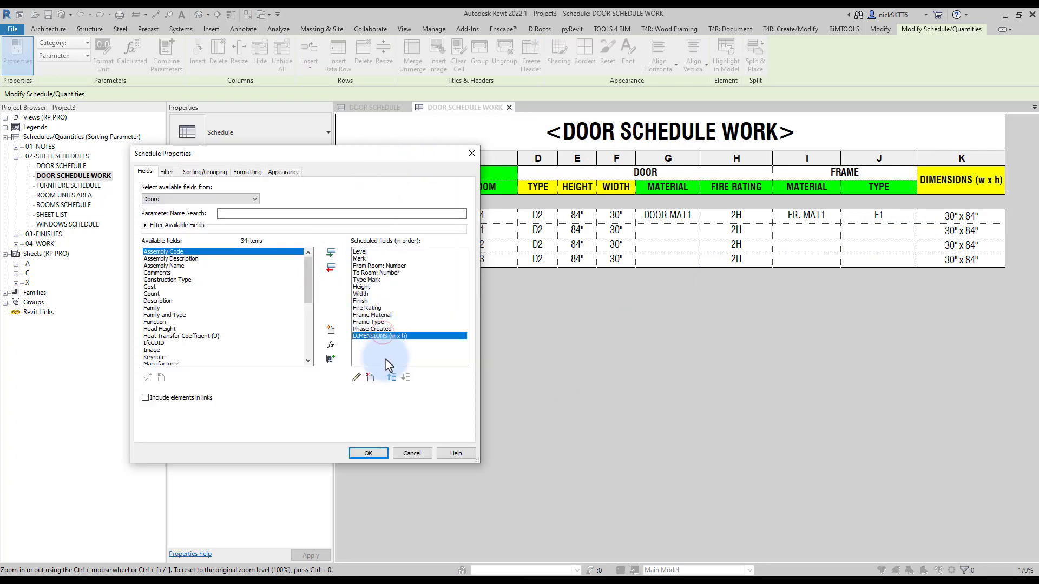
{"action": "left_click", "coordinate": [392, 377]}
{"action": "left_click", "coordinate": [392, 377]}
{"action": "left_click", "coordinate": [391, 377]}
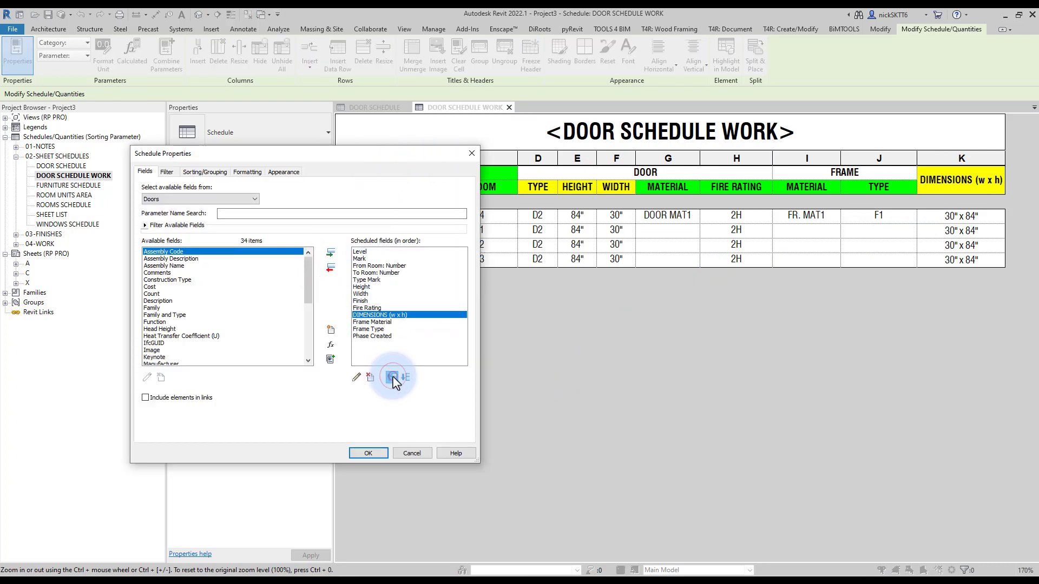
{"action": "left_click", "coordinate": [392, 377]}
{"action": "left_click", "coordinate": [392, 377]}
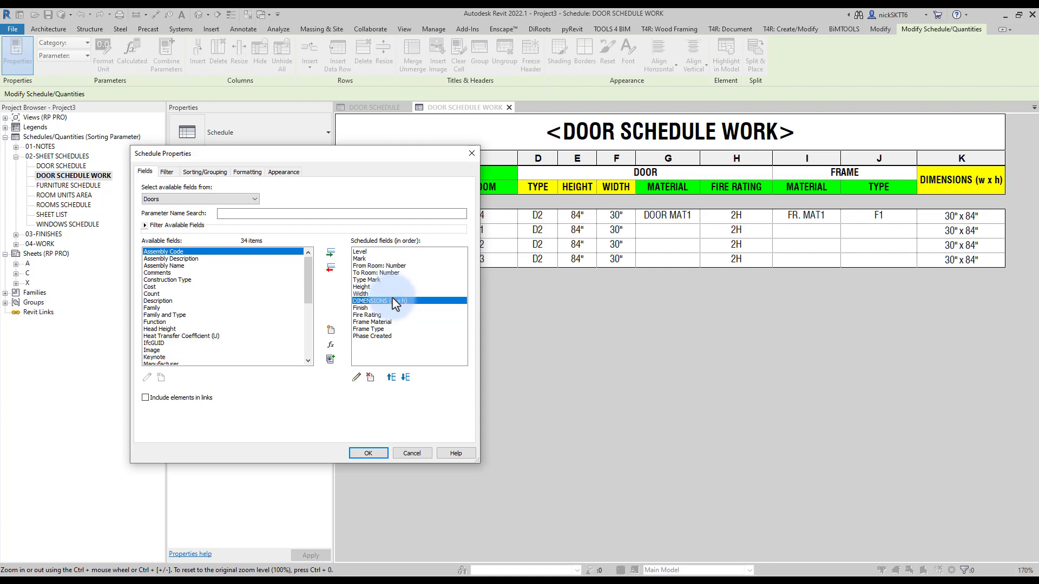
{"action": "left_click", "coordinate": [391, 377]}
{"action": "left_click", "coordinate": [392, 377]}
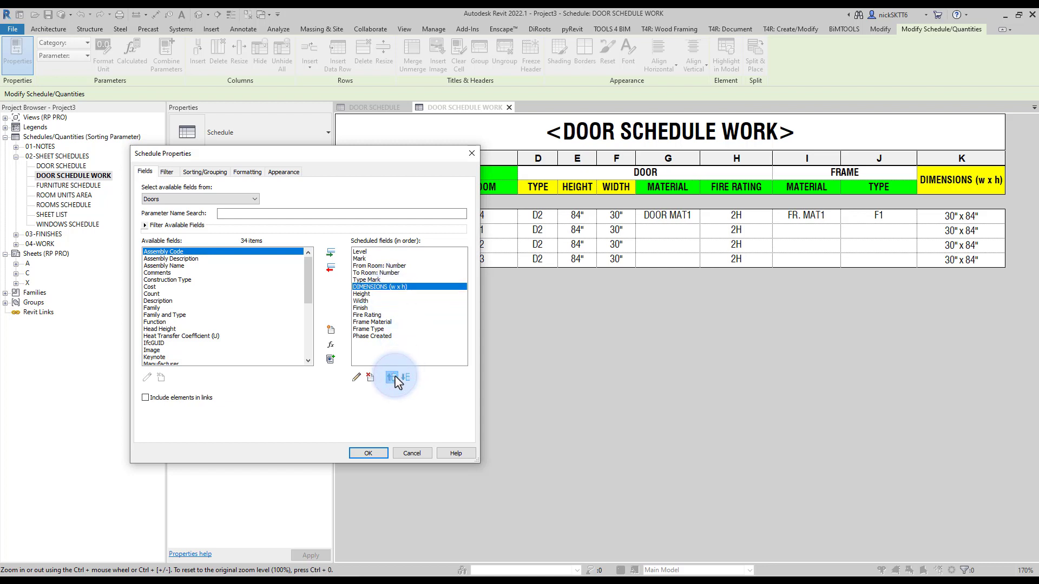
{"action": "left_click", "coordinate": [368, 453]}
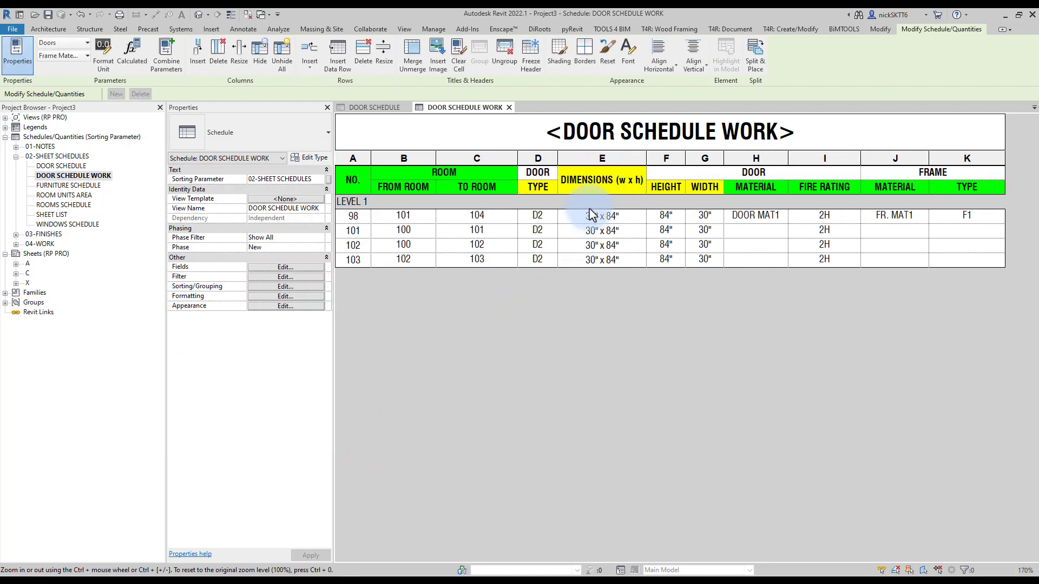
- Set the Height and Width fields as hidden, and ungroup the DOOR header above the TYPE column
{"action": "left_click", "coordinate": [274, 297]}
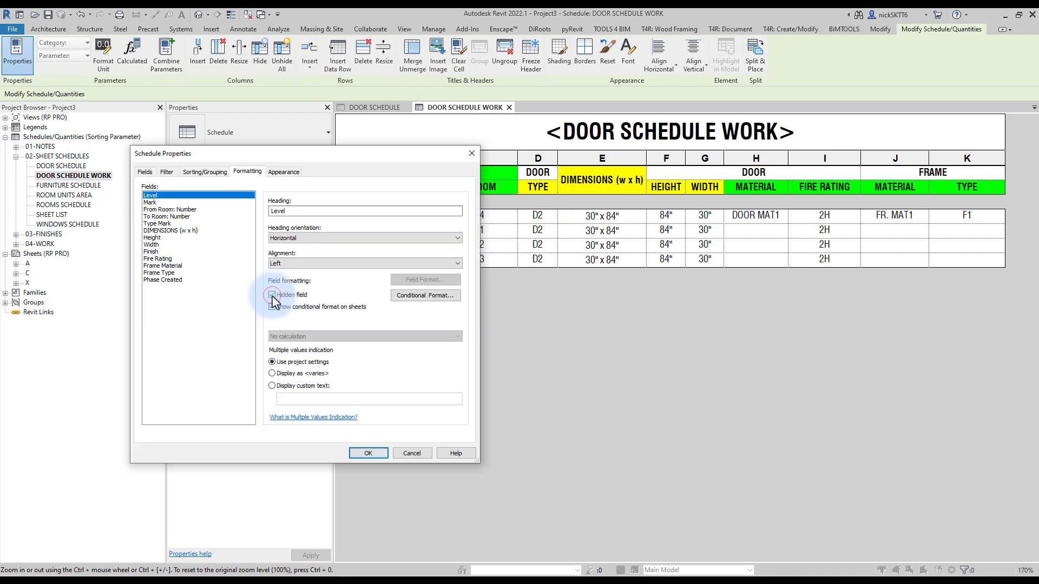
{"action": "left_click", "coordinate": [212, 173]}
{"action": "left_click", "coordinate": [247, 171]}
{"action": "left_click", "coordinate": [152, 238]}
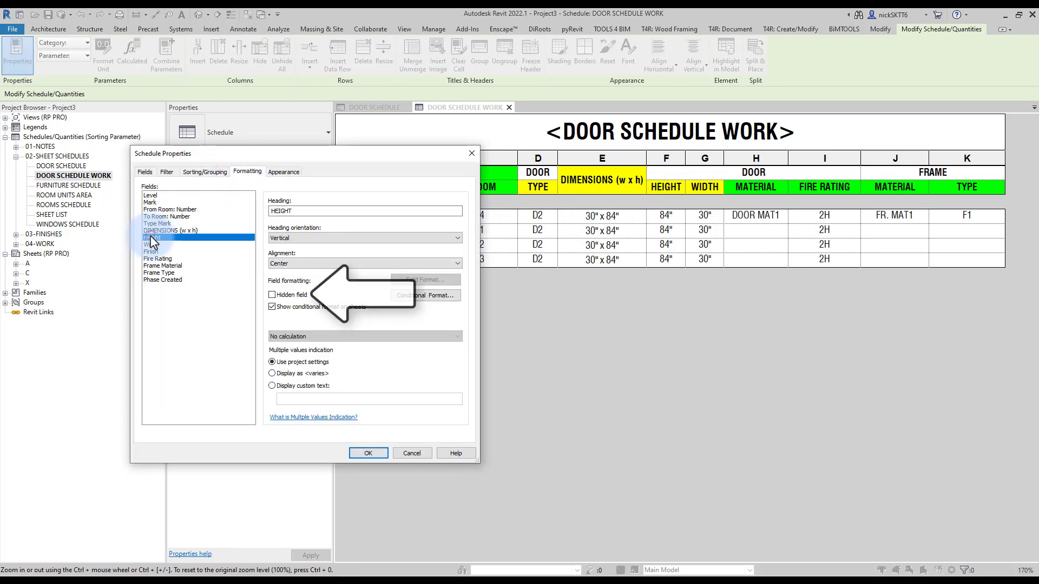
{"action": "left_click", "coordinate": [151, 245]}
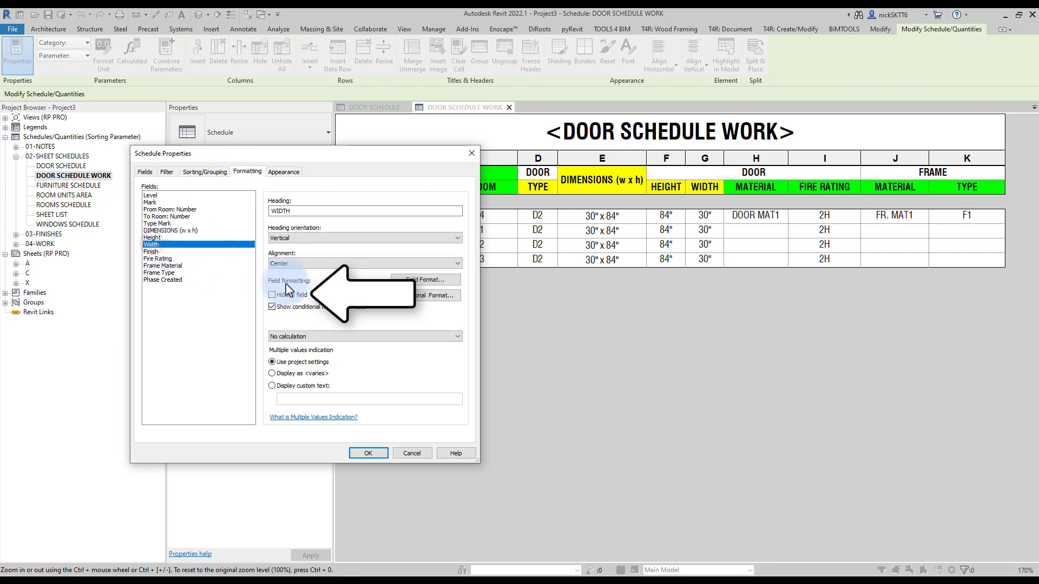
{"action": "left_click", "coordinate": [272, 295]}
{"action": "left_click", "coordinate": [369, 453]}
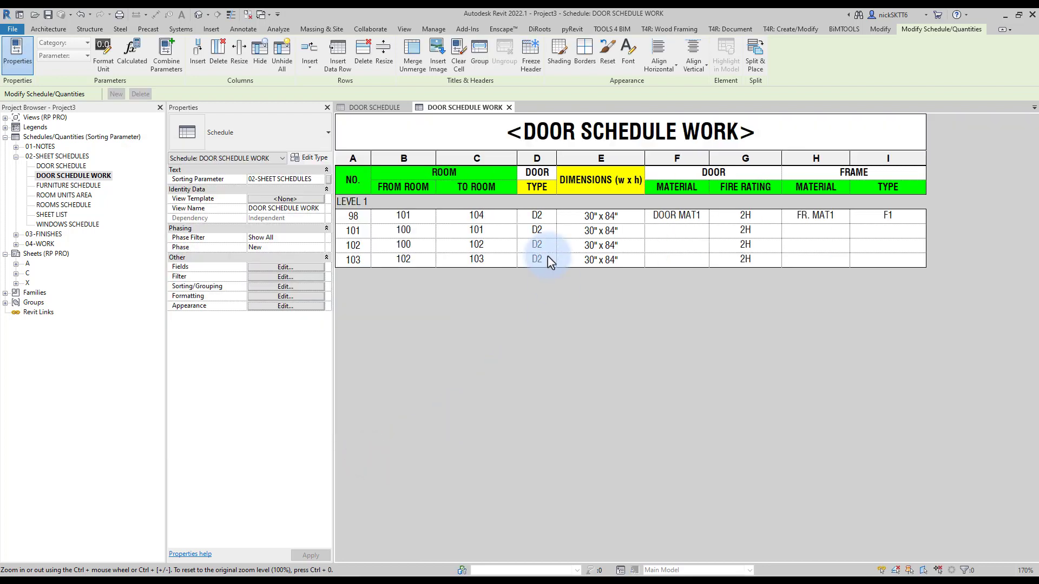
{"action": "left_click", "coordinate": [541, 171]}
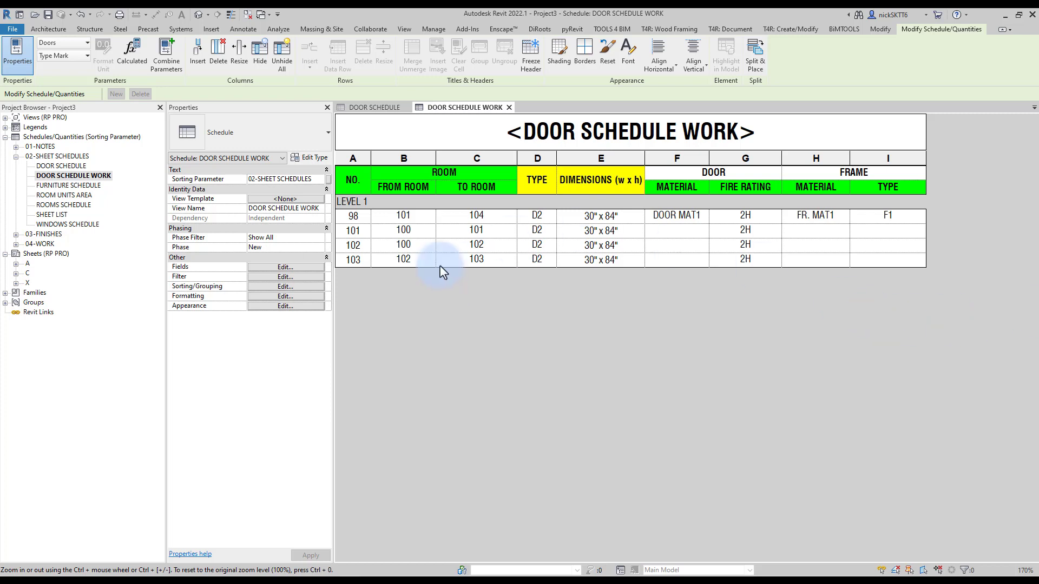
- Add the From Room: Name field to the door work schedule's scheduled fields
{"action": "left_click", "coordinate": [276, 268]}
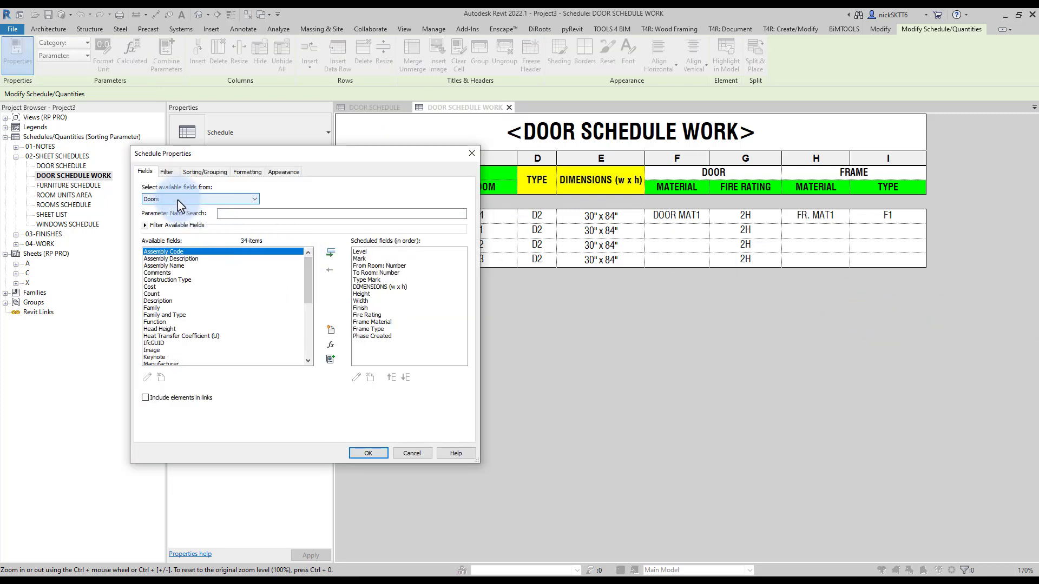
{"action": "left_click", "coordinate": [180, 200]}
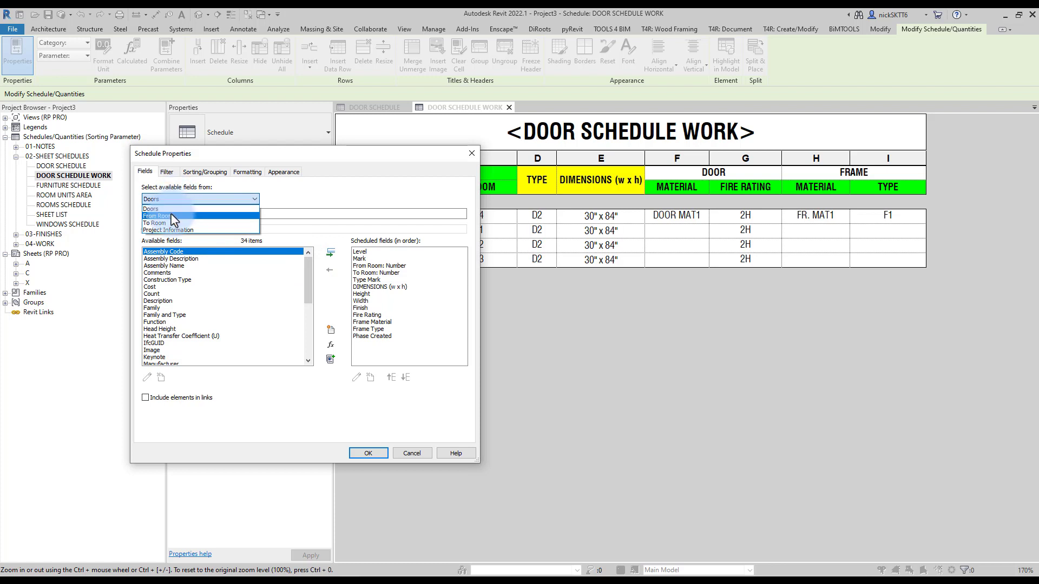
{"action": "left_click", "coordinate": [172, 217]}
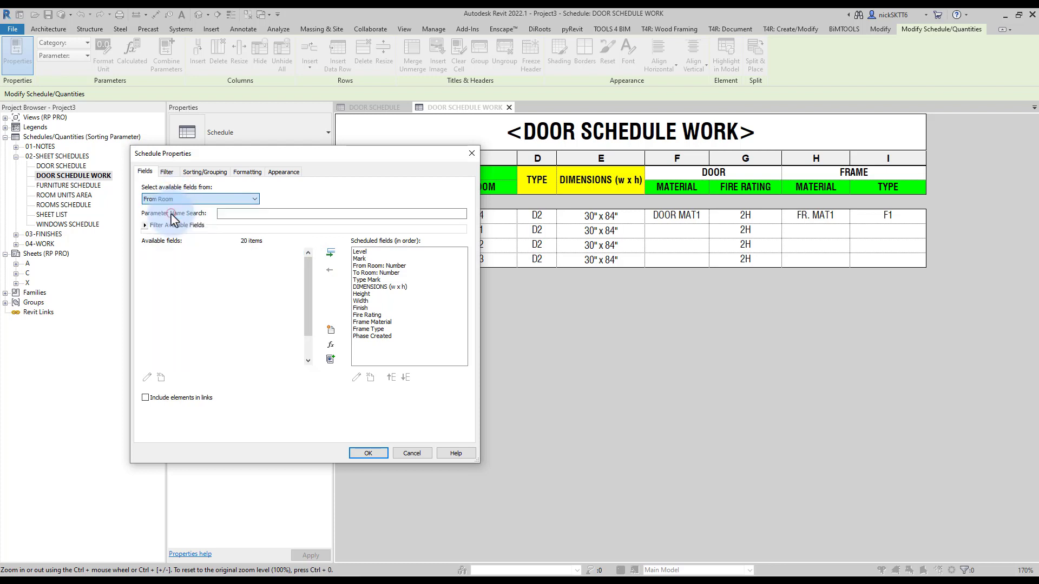
{"action": "left_click", "coordinate": [184, 329]}
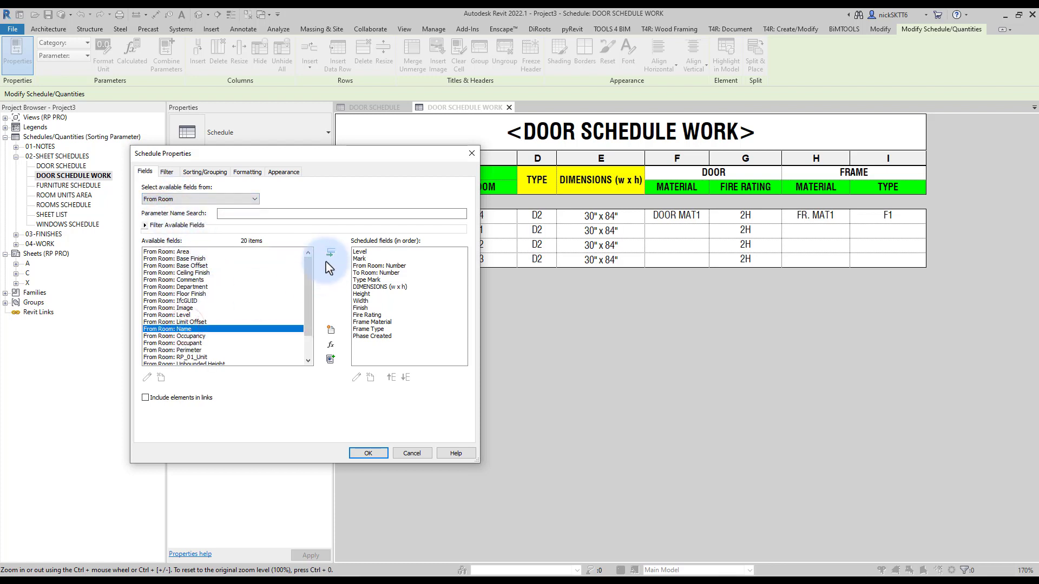
{"action": "left_click", "coordinate": [330, 253]}
- Move the From Room: Name field up to directly below From Room: Number in the scheduled fields order
{"action": "left_click", "coordinate": [391, 377]}
{"action": "left_click", "coordinate": [391, 378]}
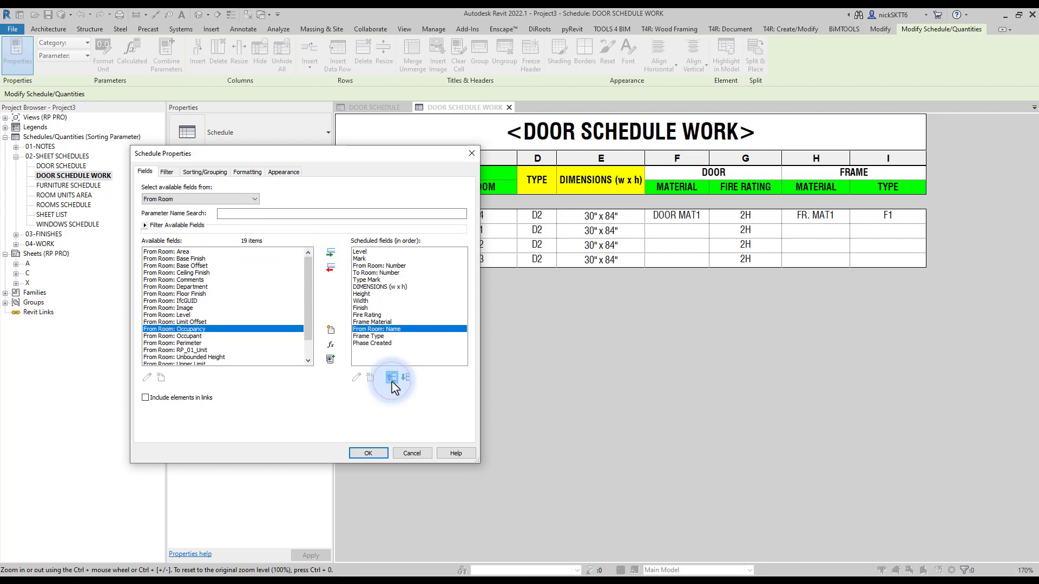
{"action": "left_click", "coordinate": [392, 377]}
{"action": "left_click", "coordinate": [391, 378]}
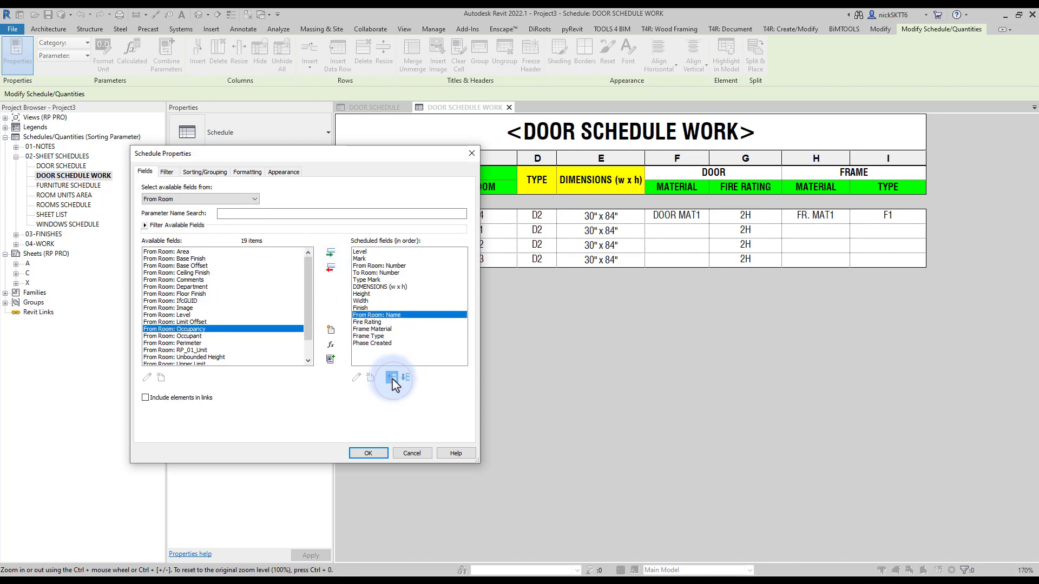
{"action": "left_click", "coordinate": [392, 378]}
{"action": "left_click", "coordinate": [392, 377]}
{"action": "left_click", "coordinate": [392, 378]}
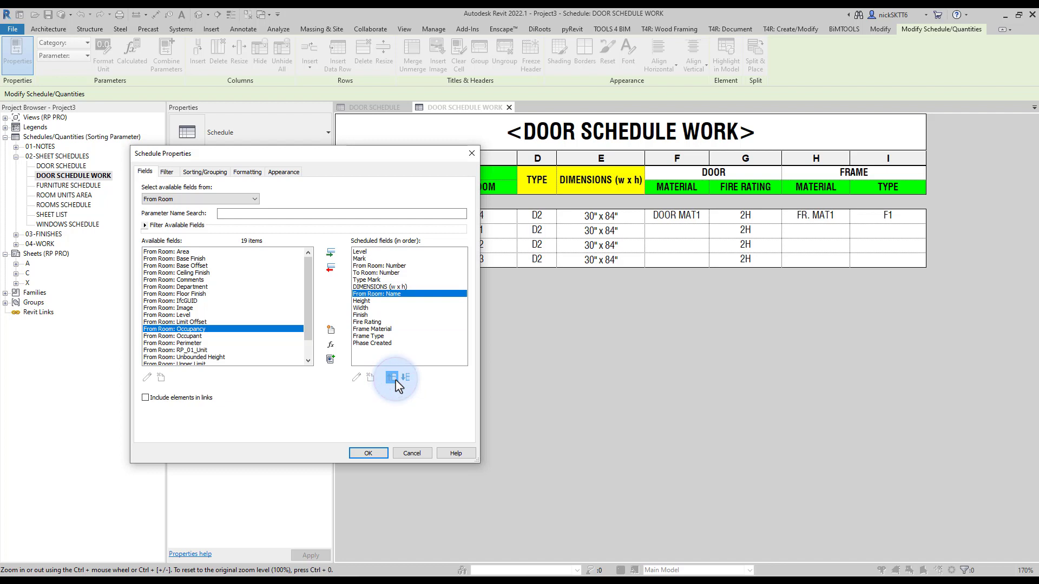
{"action": "left_click", "coordinate": [393, 377]}
{"action": "left_click", "coordinate": [393, 378]}
{"action": "left_click", "coordinate": [393, 378]}
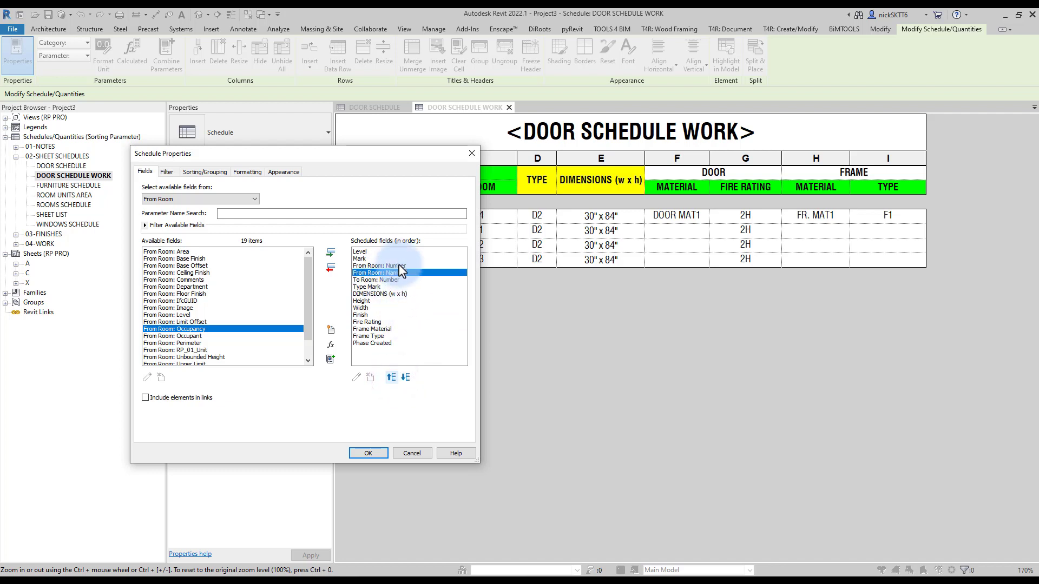
- Apply the scheduled field changes, and switch door 98's From Room number to 104 and back to 101
{"action": "left_click", "coordinate": [376, 454]}
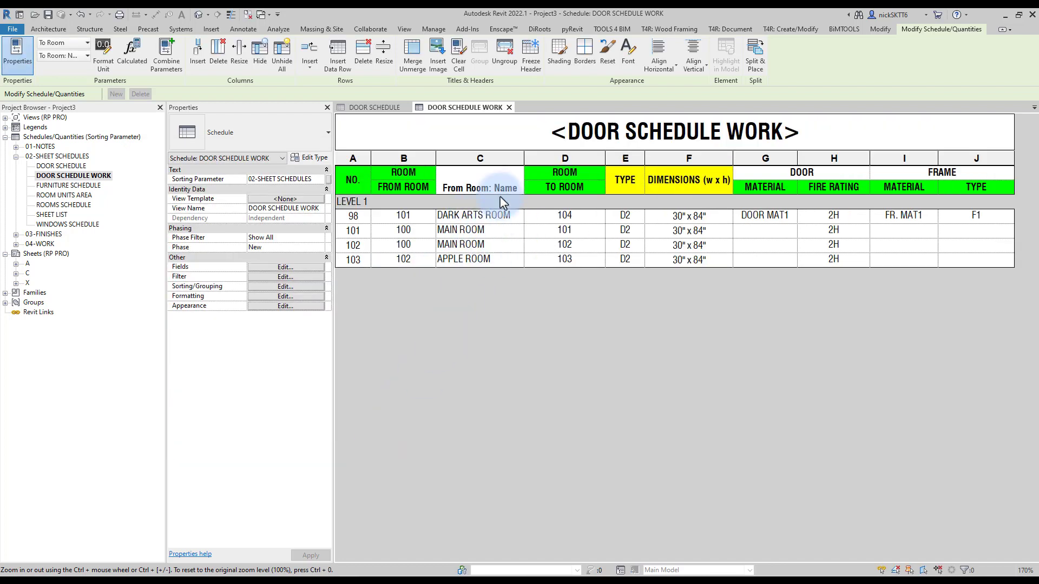
{"action": "left_click", "coordinate": [431, 217]}
{"action": "left_click", "coordinate": [430, 215]}
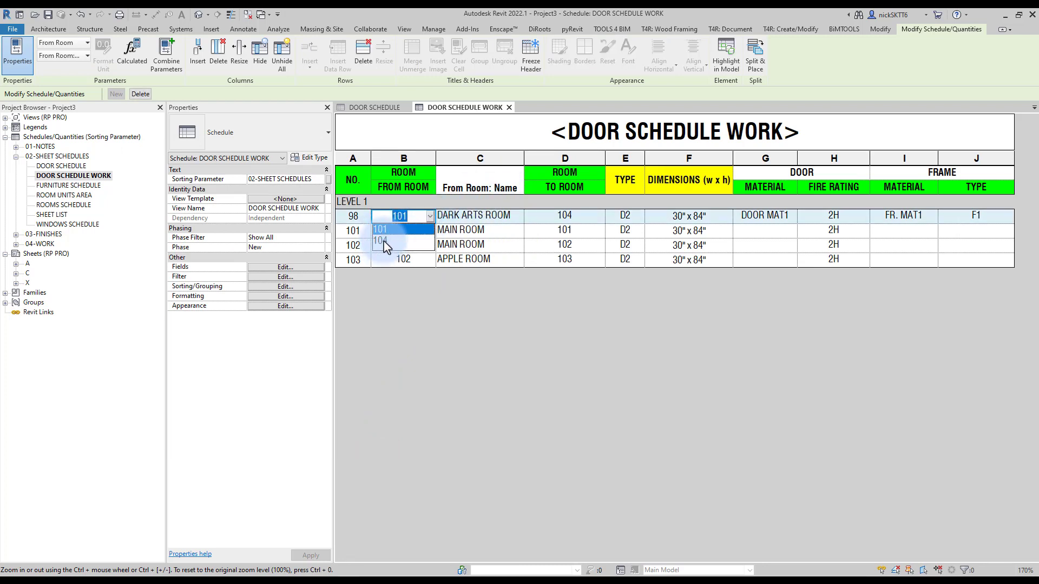
{"action": "left_click", "coordinate": [384, 242]}
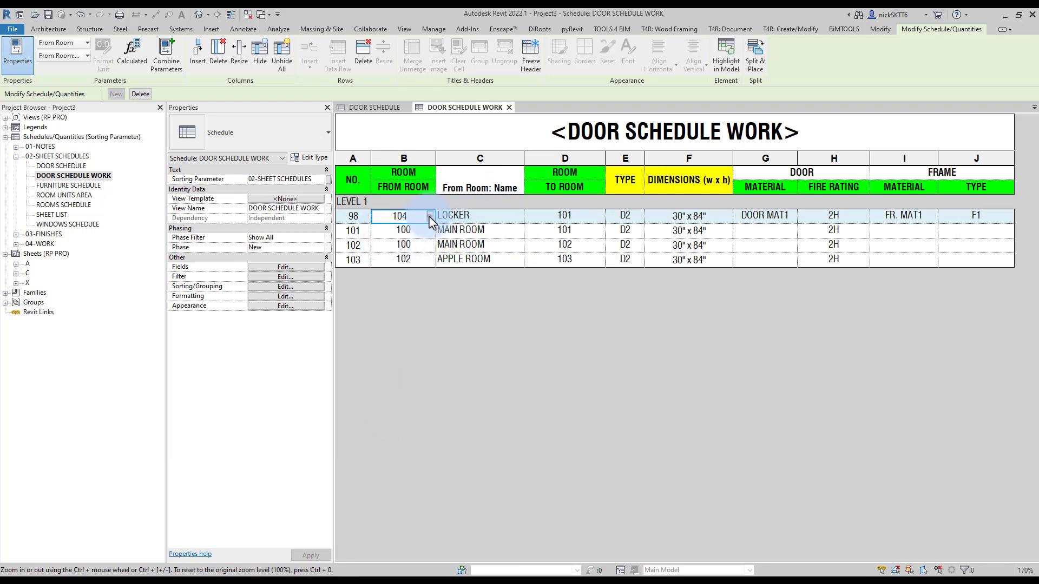
{"action": "left_click", "coordinate": [430, 216]}
{"action": "left_click", "coordinate": [403, 230]}
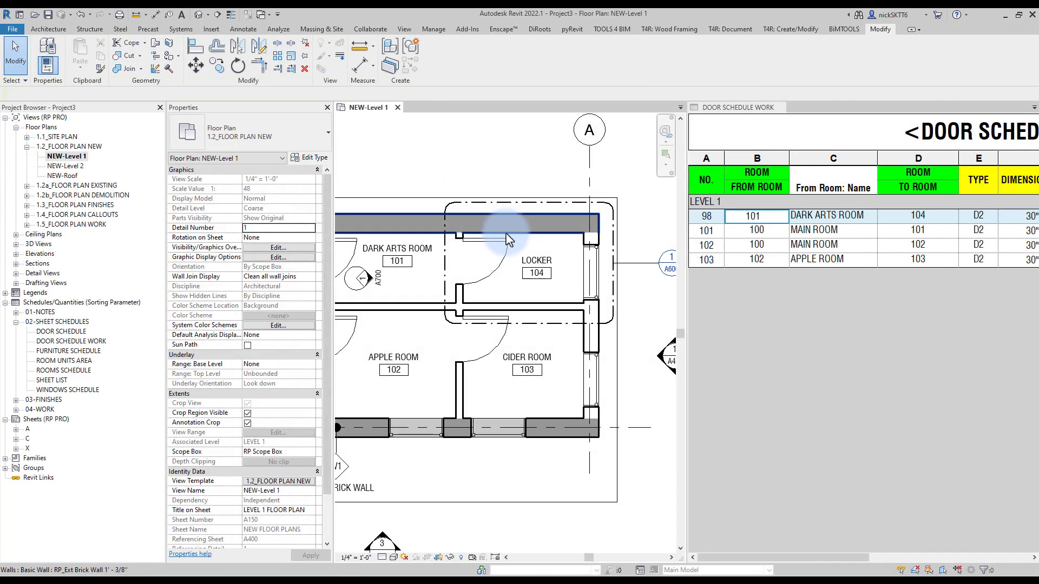
- Select the door between Dark Arts Room and Locker in the floor plan and set its From Room number to 104
{"action": "left_click", "coordinate": [479, 238]}
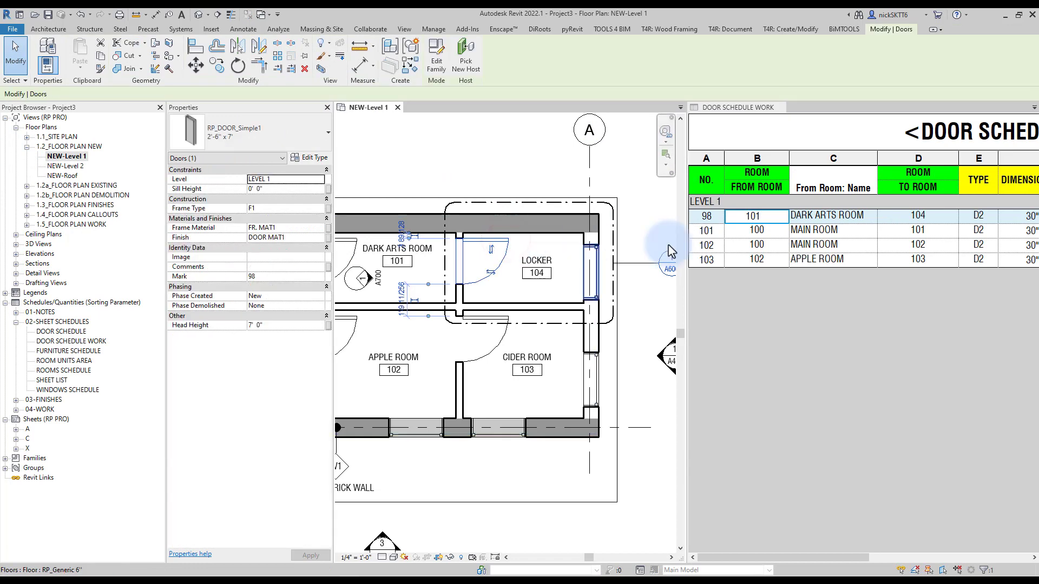
{"action": "left_click", "coordinate": [787, 219]}
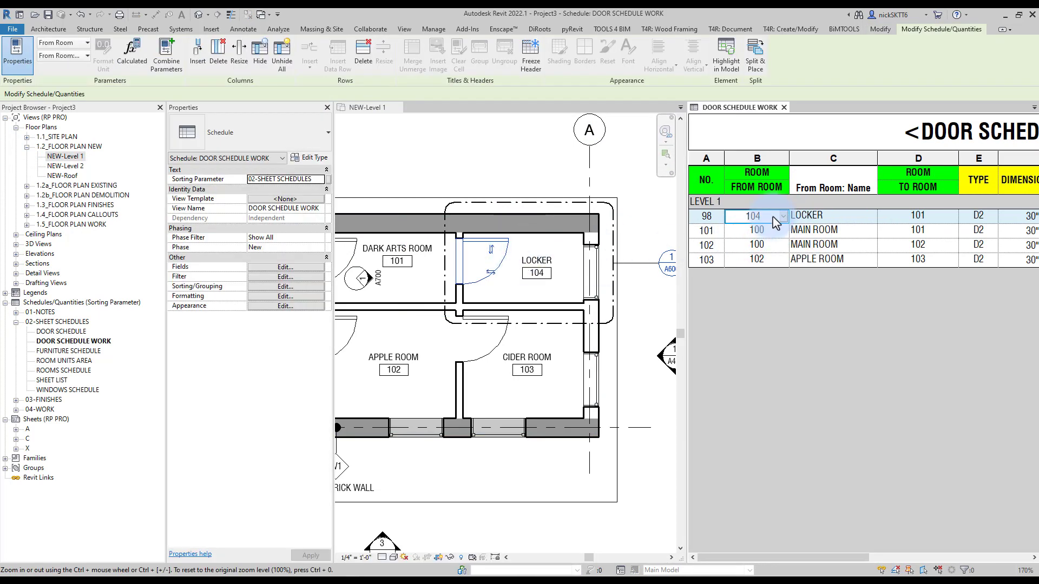
{"action": "left_click", "coordinate": [442, 156]}
- Edit the family of the door between Dark Arts Room and Locker, and open its Ground floor plan
{"action": "left_click", "coordinate": [497, 242]}
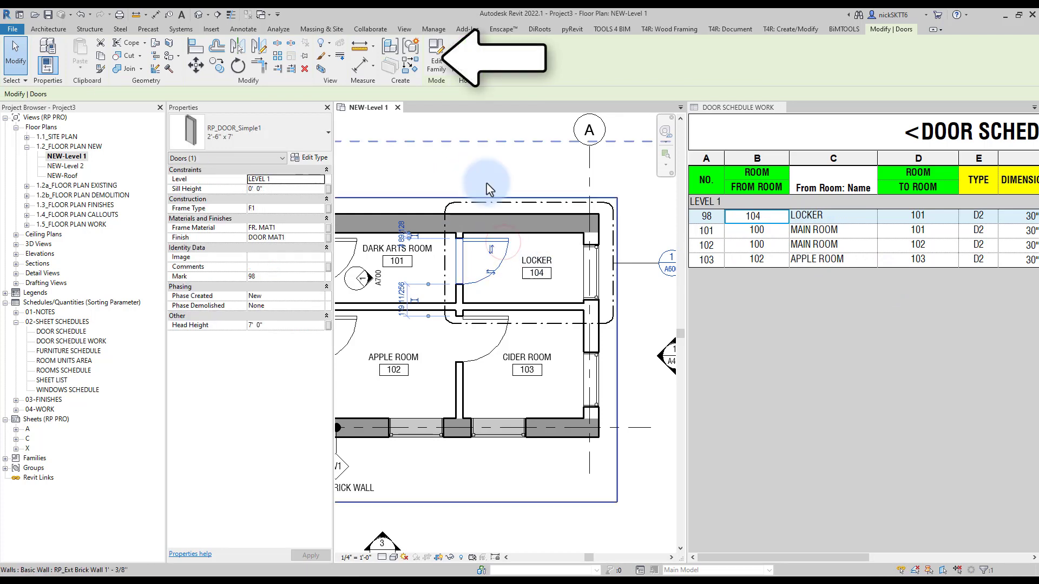
{"action": "left_click", "coordinate": [436, 60]}
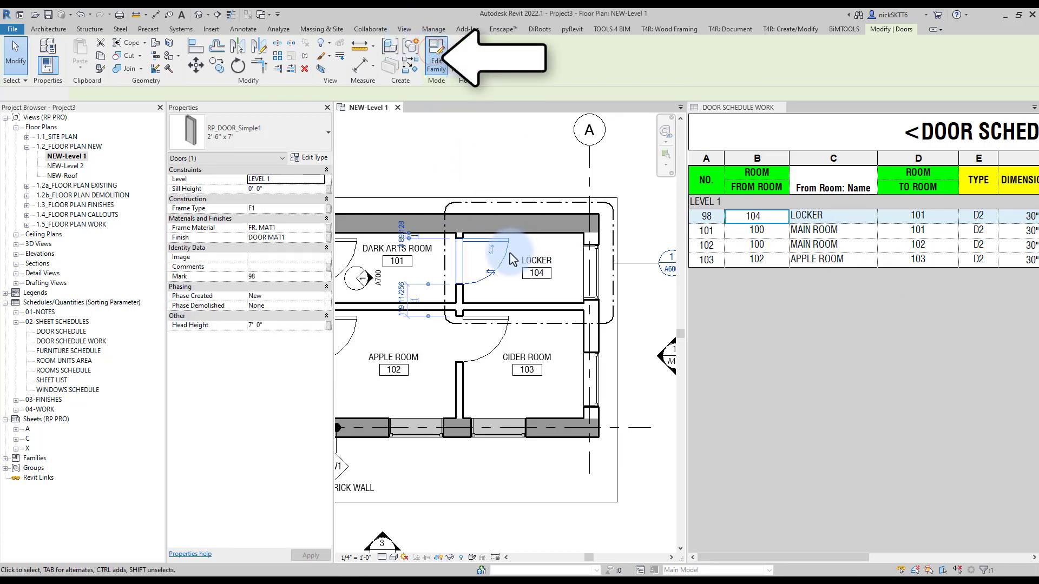
{"action": "double_click", "coordinate": [34, 118]}
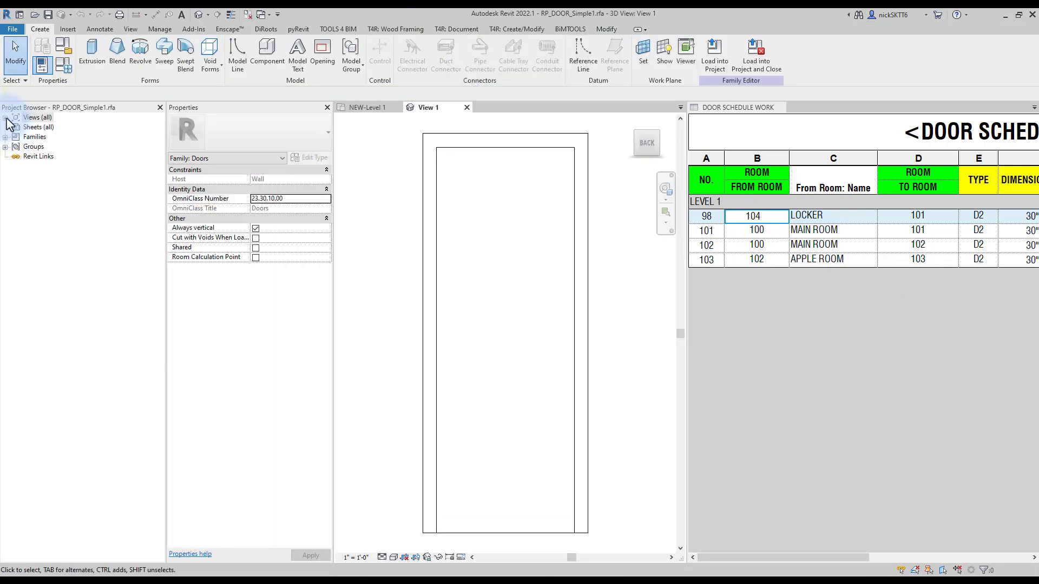
{"action": "left_click", "coordinate": [16, 127]}
{"action": "double_click", "coordinate": [54, 137]}
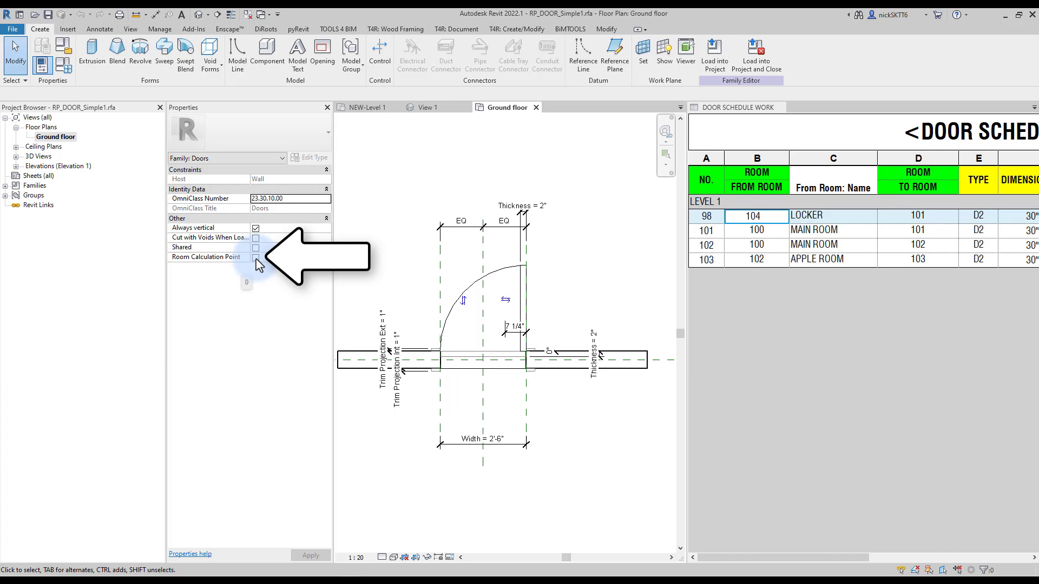
- Enable the Room Calculation Point for the door family and select the calculation point in the plan to check it
{"action": "left_click", "coordinate": [256, 258]}
{"action": "left_click", "coordinate": [489, 384]}
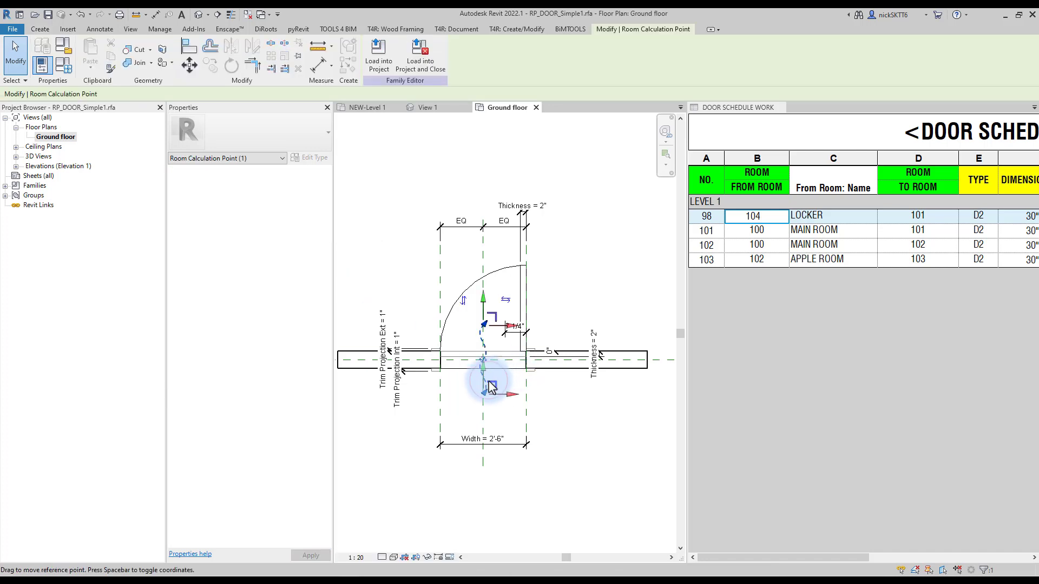
{"action": "left_click", "coordinate": [395, 289]}
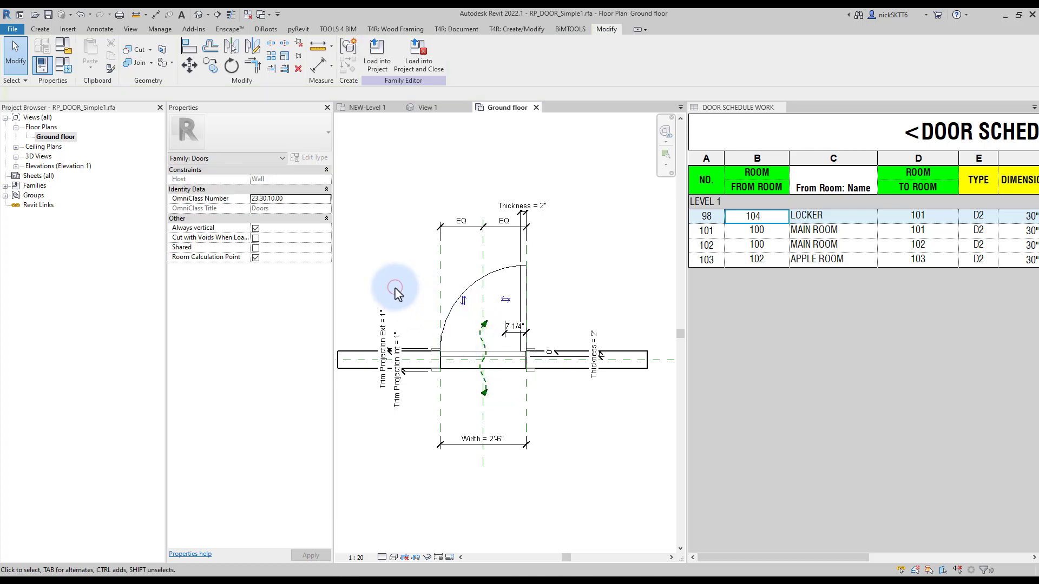
- Load the door family into the project and close it, saving its changes and overwriting the existing version
{"action": "left_click", "coordinate": [418, 55]}
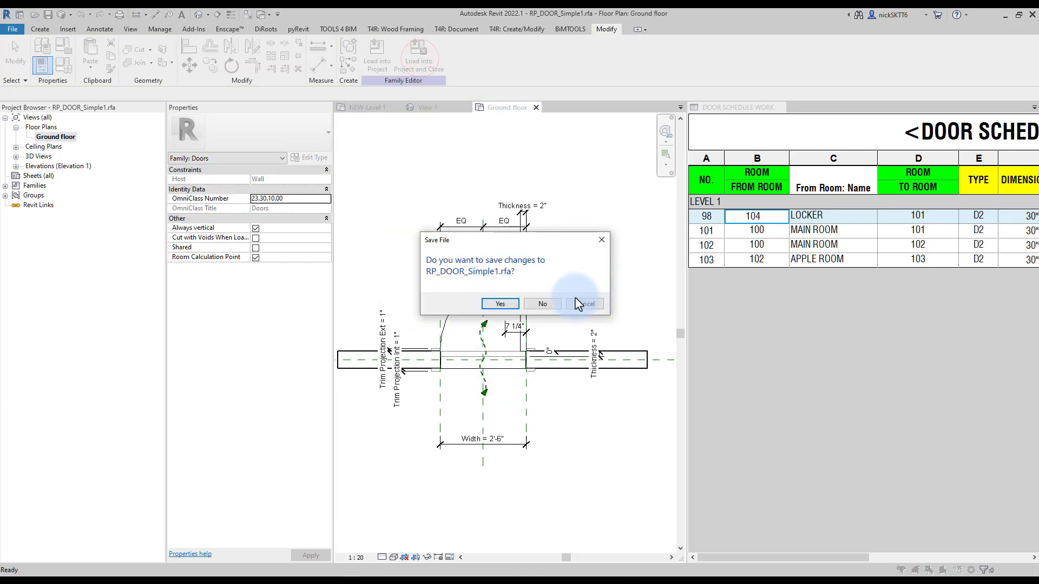
{"action": "left_click", "coordinate": [495, 304]}
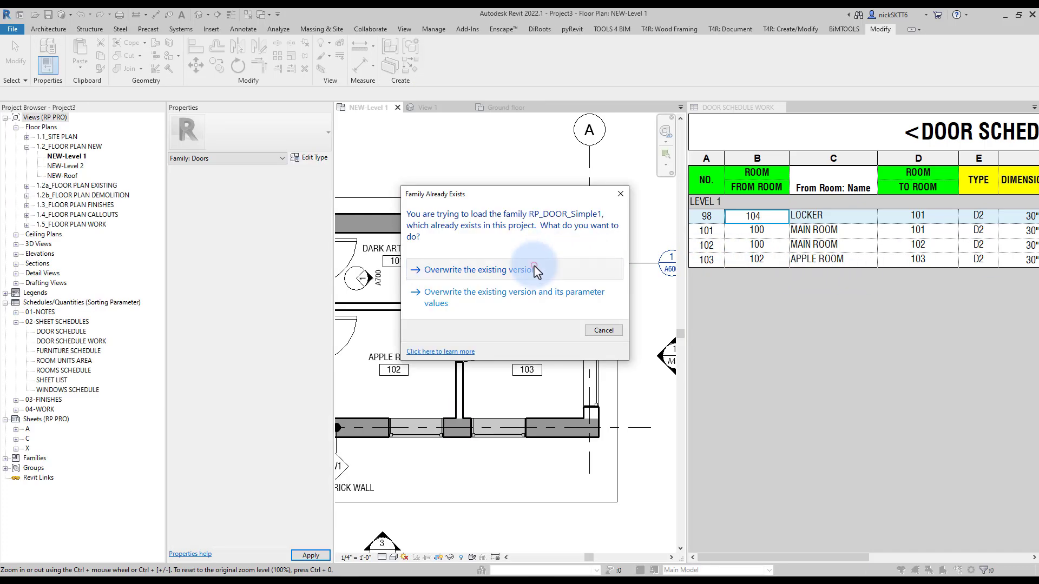
{"action": "left_click", "coordinate": [542, 269]}
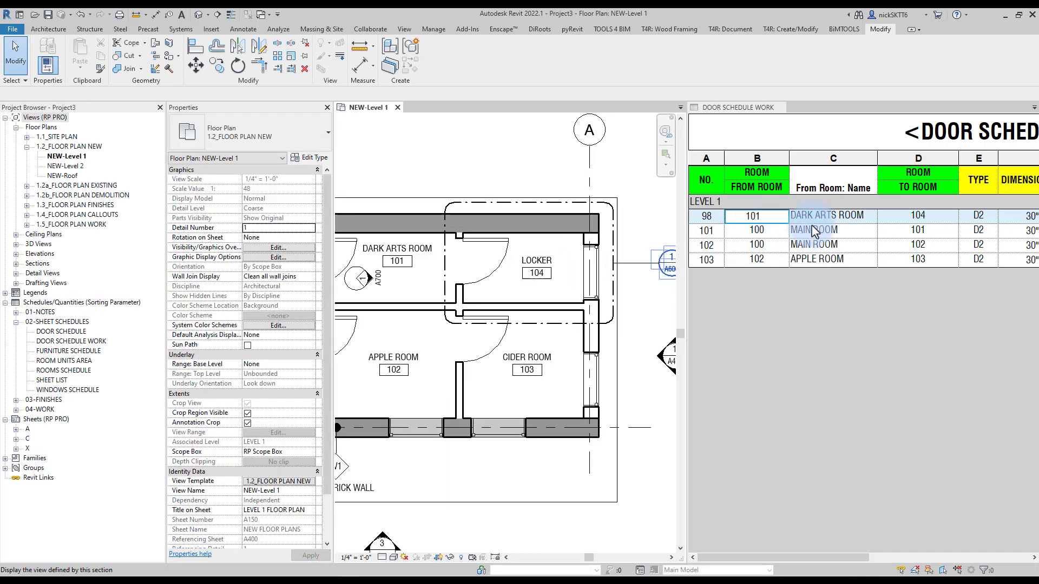
- Test the door flip by switching door 98's From Room number to 104 and back to 101 beside the plan
{"action": "left_click", "coordinate": [785, 219]}
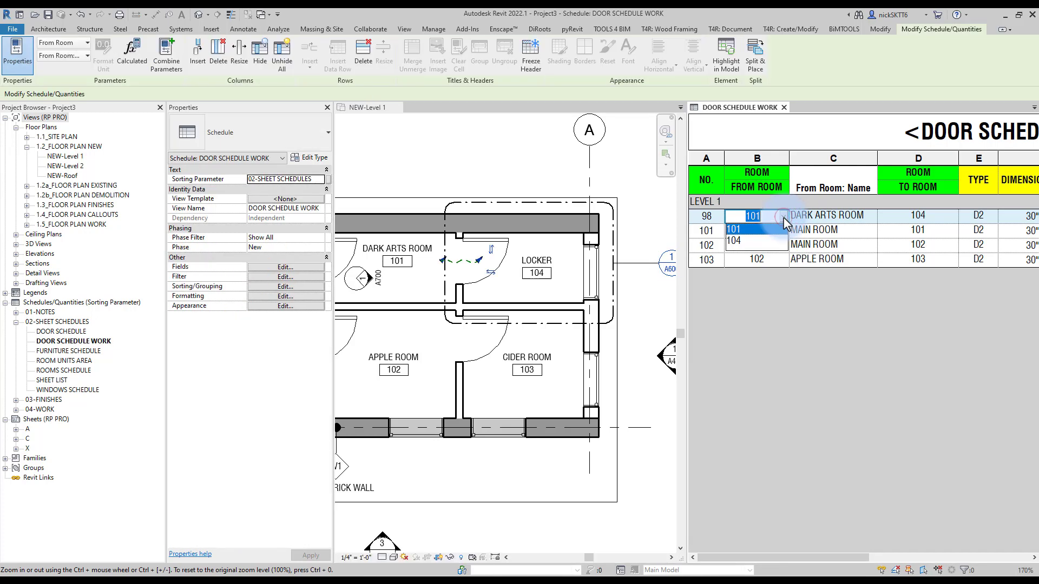
{"action": "left_click", "coordinate": [783, 217]}
{"action": "left_click", "coordinate": [754, 239]}
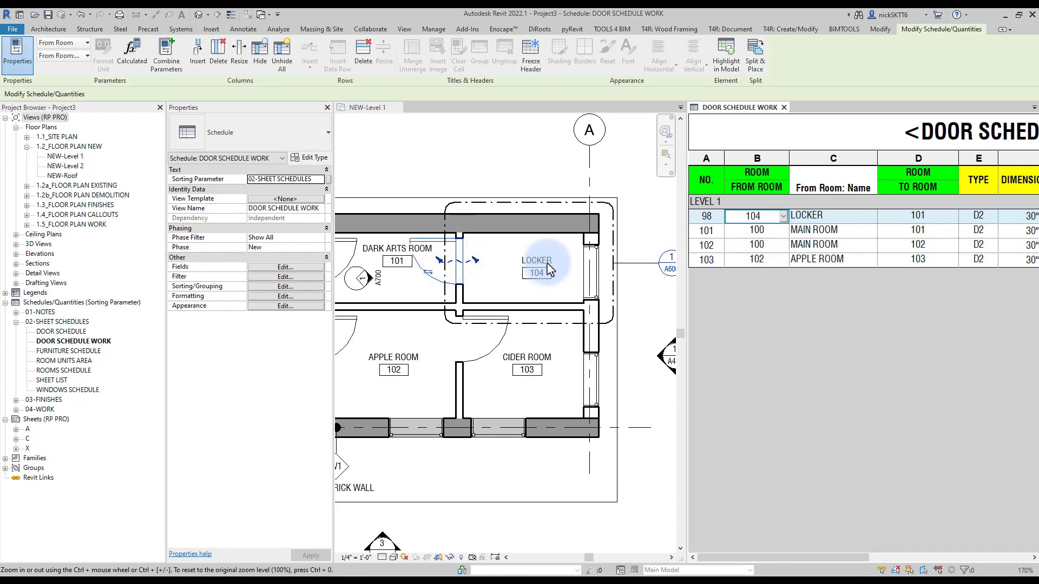
{"action": "left_click", "coordinate": [757, 217]}
{"action": "left_click", "coordinate": [756, 242]}
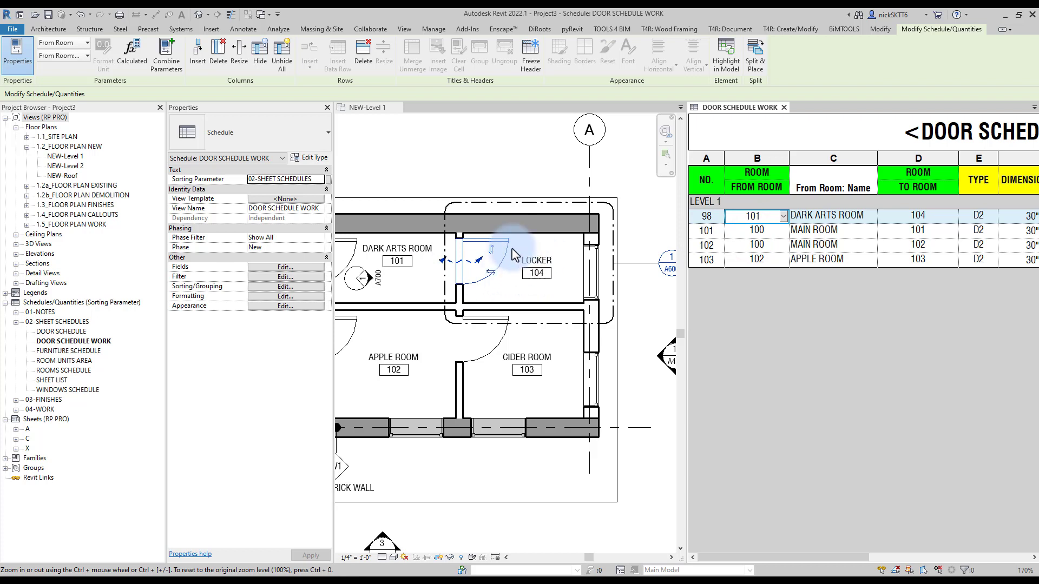
{"action": "scroll", "coordinate": [480, 184], "scroll_direction": "down", "scroll_amount": 2}
{"action": "left_click", "coordinate": [493, 165]}
{"action": "scroll", "coordinate": [501, 171], "scroll_direction": "down", "scroll_amount": 1}
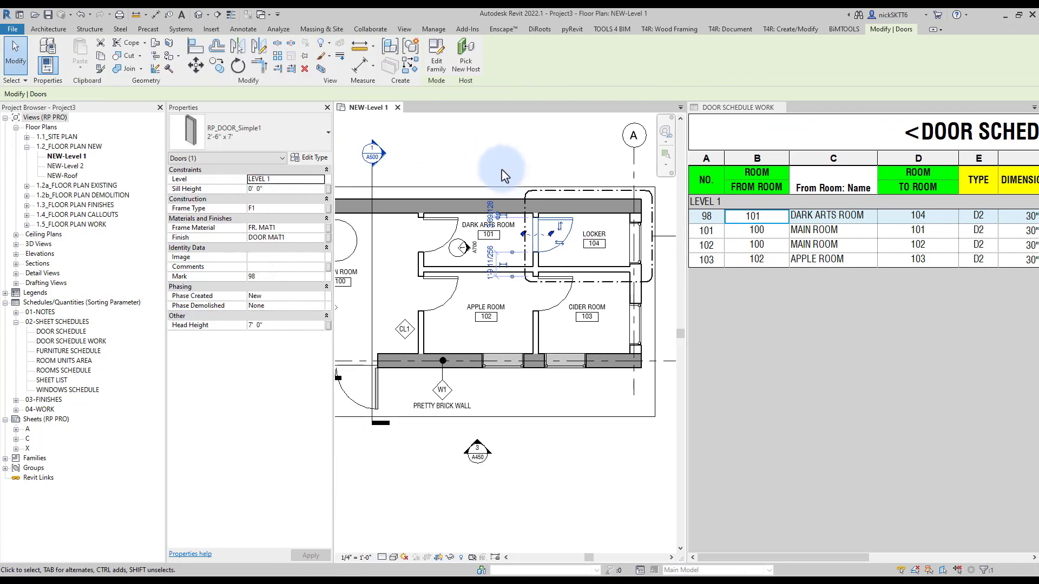
{"action": "middle_click_drag", "start_coordinate": [504, 175], "coordinate": [494, 209]}
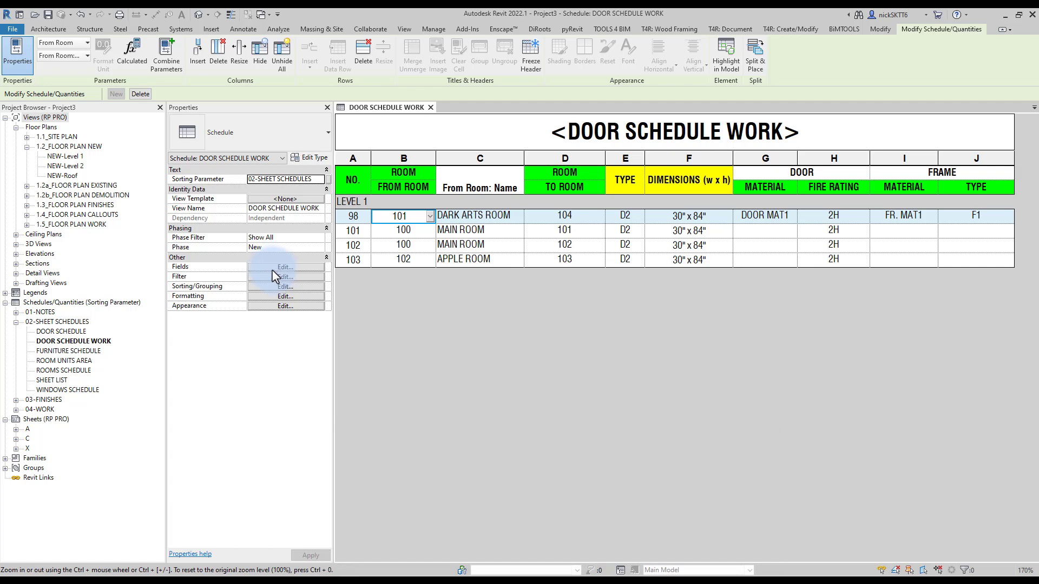
- Remove the From Room: Number and From Room: Name fields from the door work schedule
{"action": "left_click", "coordinate": [274, 268]}
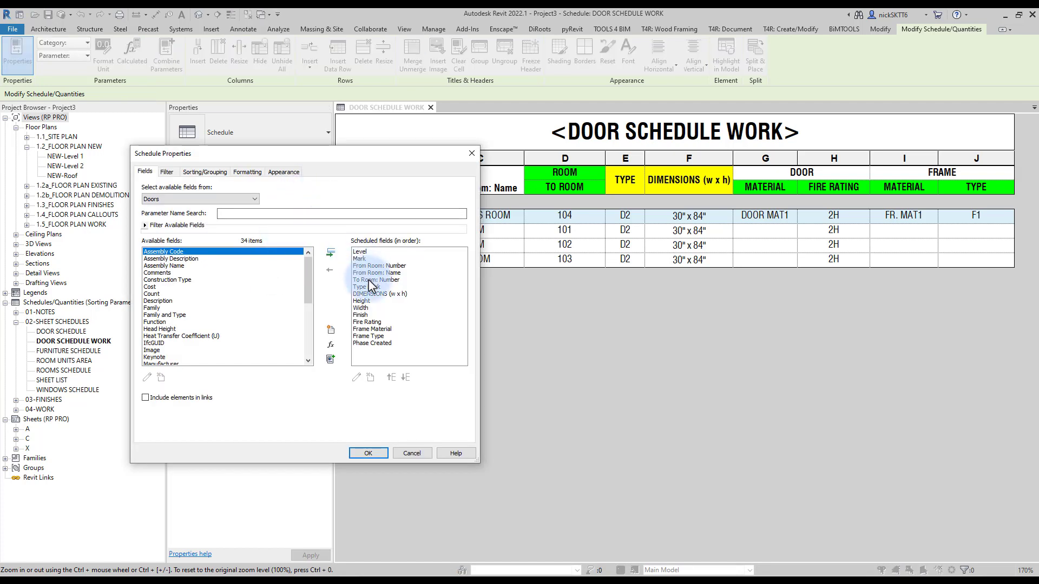
{"action": "left_click", "coordinate": [361, 265]}
{"action": "left_click", "coordinate": [329, 267]}
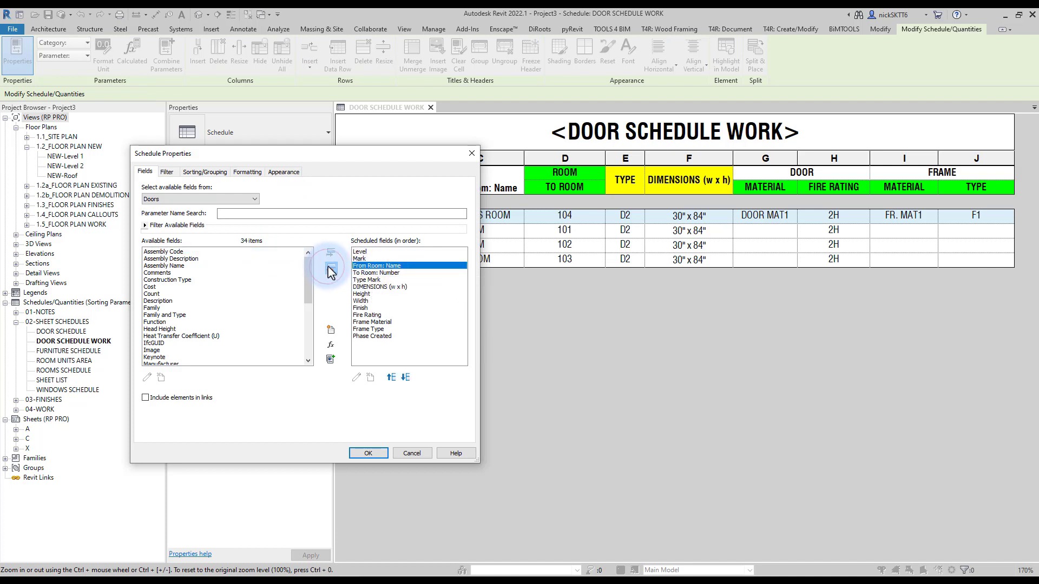
- Add the To Room: Name field after To Room: Number in the scheduled fields and apply the changes
{"action": "left_click", "coordinate": [162, 199]}
{"action": "left_click", "coordinate": [154, 223]}
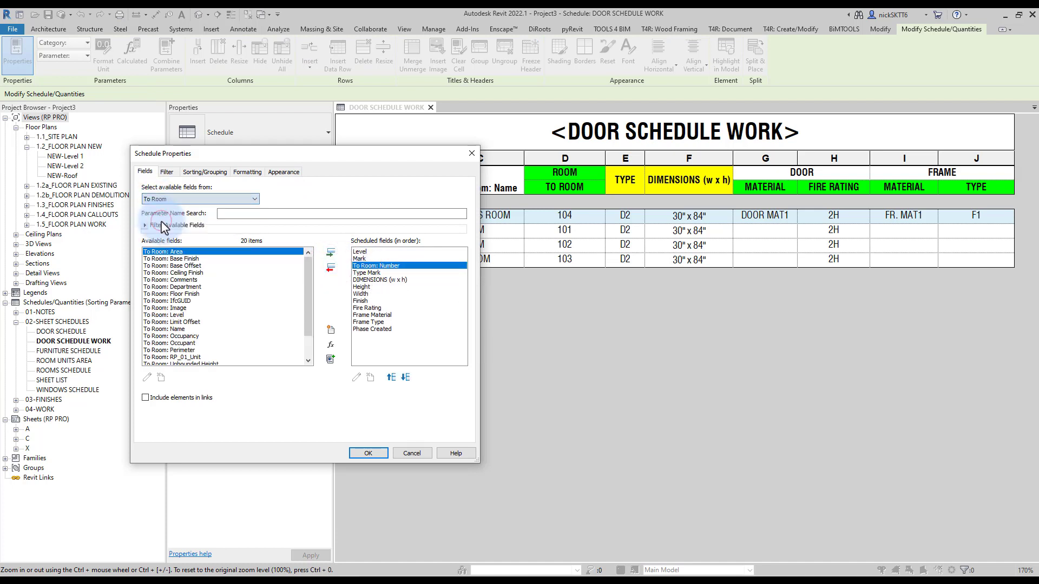
{"action": "left_click", "coordinate": [164, 329]}
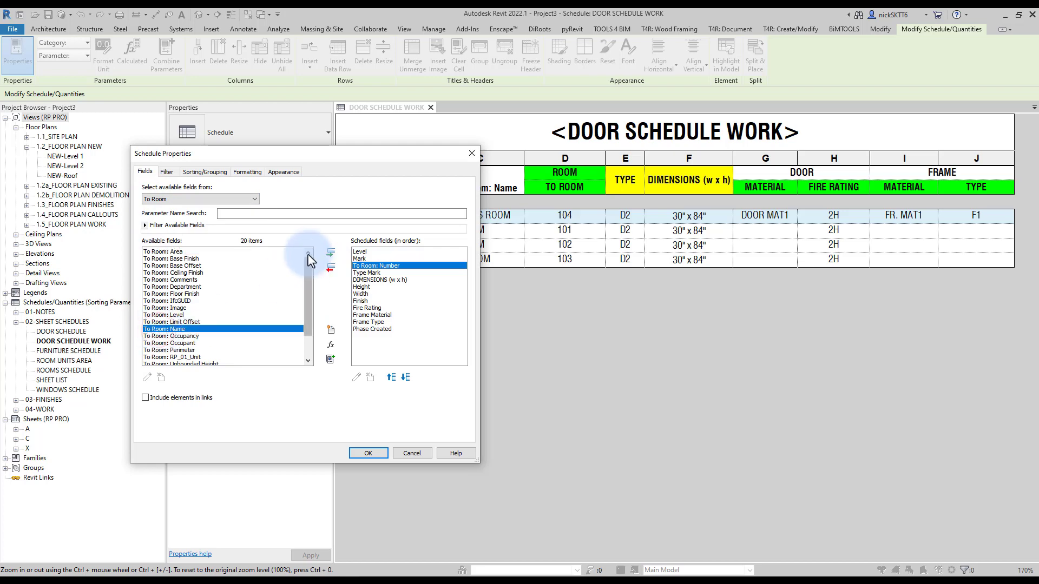
{"action": "left_click", "coordinate": [330, 260]}
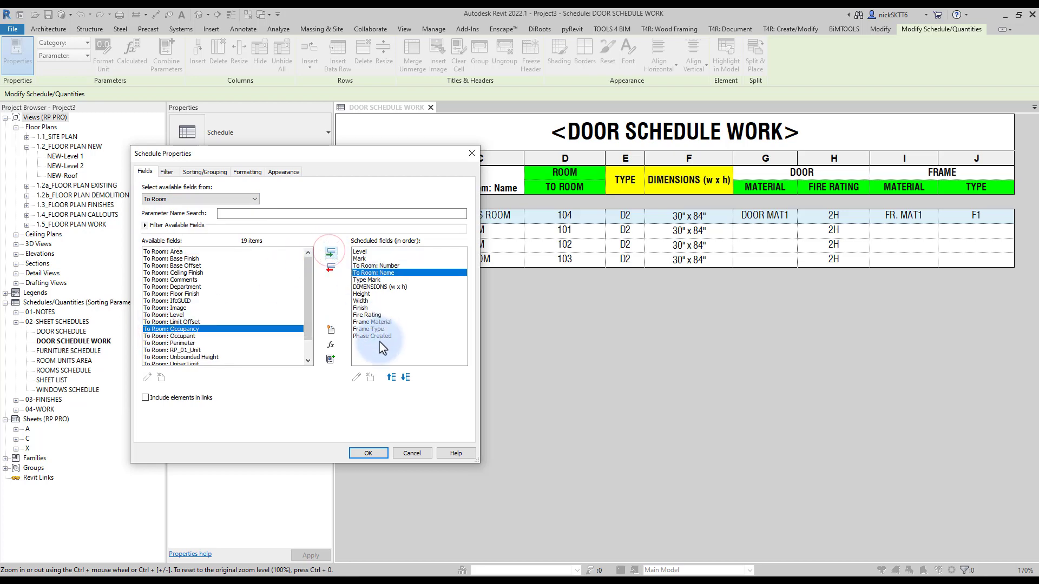
{"action": "left_click", "coordinate": [368, 453]}
- Ungroup the ROOM header above the TO ROOM column
{"action": "left_click_drag", "start_coordinate": [497, 187], "coordinate": [415, 176]}
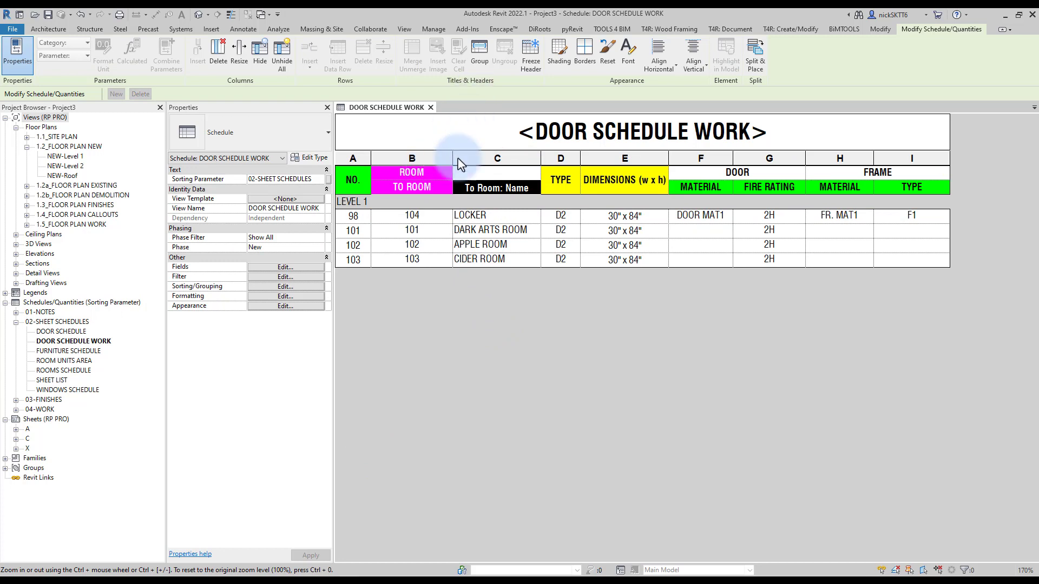
{"action": "left_click", "coordinate": [468, 174]}
{"action": "left_click", "coordinate": [422, 174]}
{"action": "left_click", "coordinate": [504, 54]}
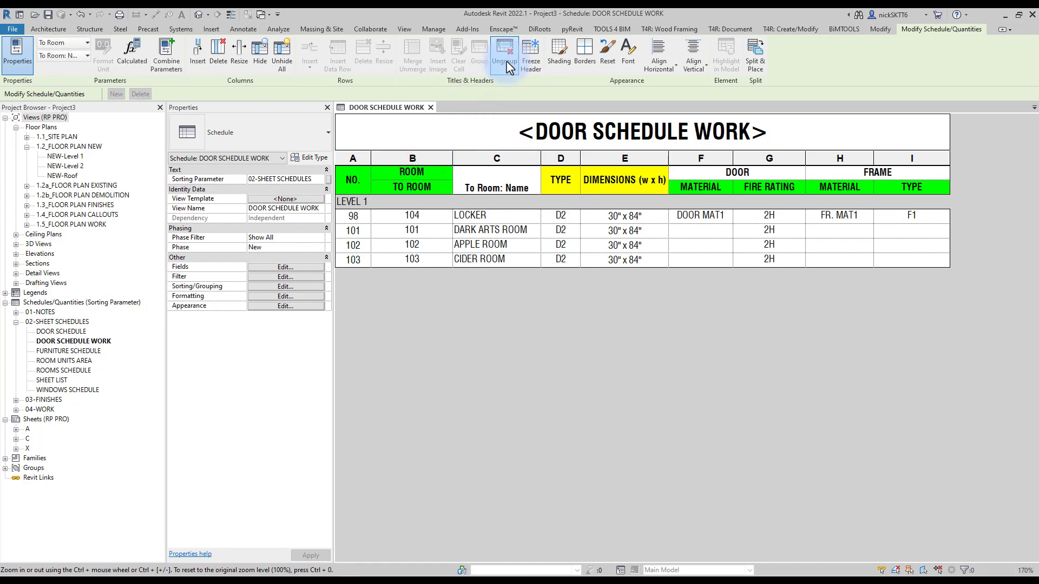
- Group the TO ROOM and To Room: Name column headers under a shared header titled ROOM
{"action": "left_click_drag", "start_coordinate": [512, 187], "coordinate": [419, 180]}
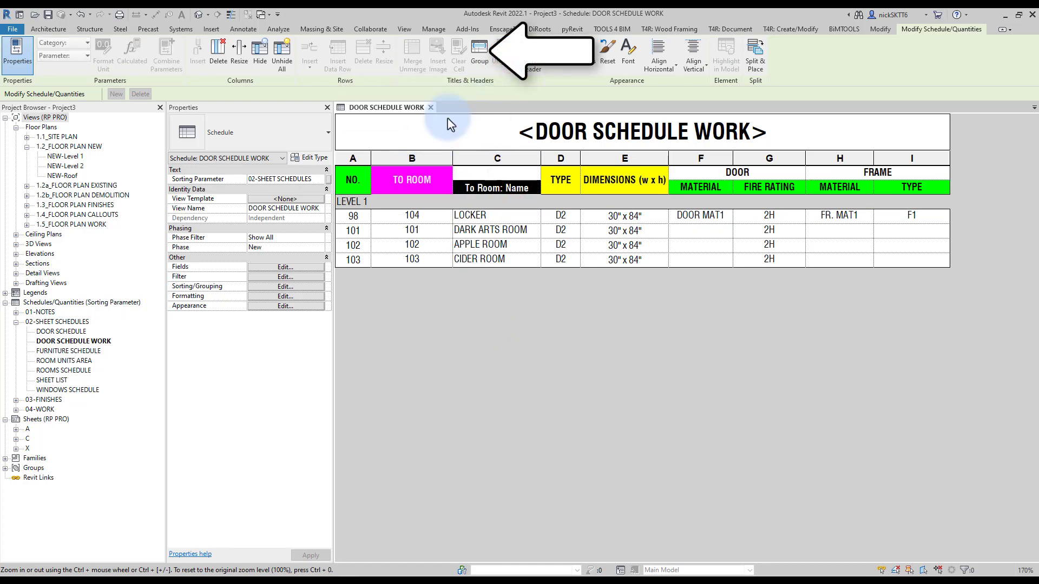
{"action": "left_click", "coordinate": [479, 54]}
{"action": "left_click", "coordinate": [451, 176]}
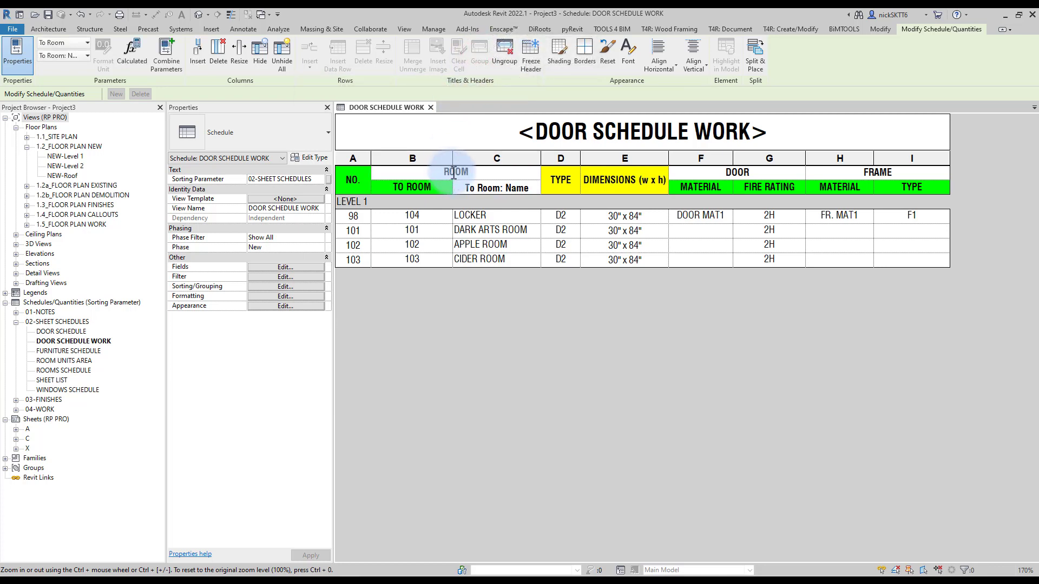
- Rename the two column headers under ROOM as NUMBER and NAME
{"action": "left_click", "coordinate": [436, 190]}
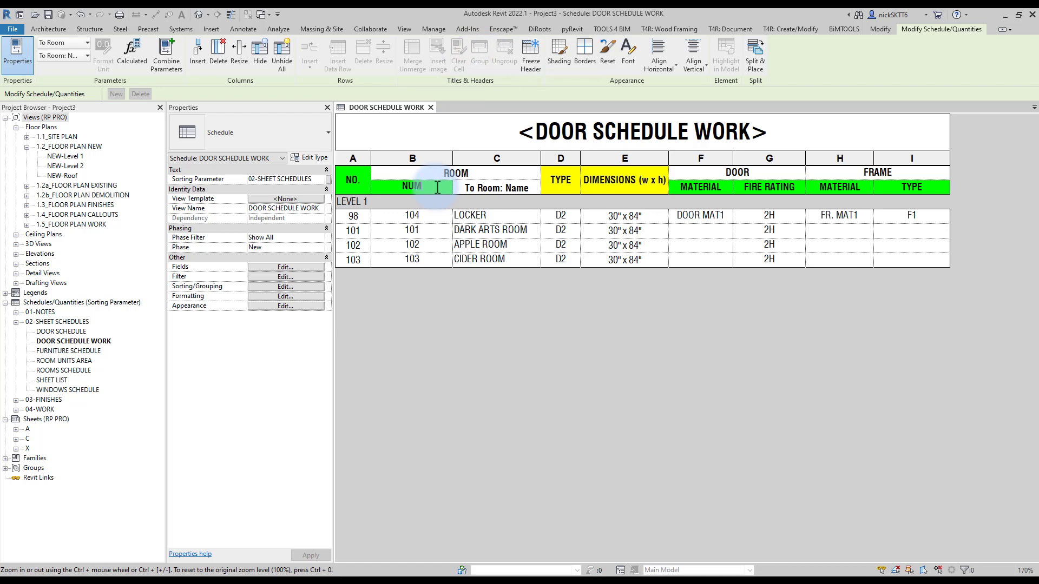
{"action": "left_click", "coordinate": [528, 186]}
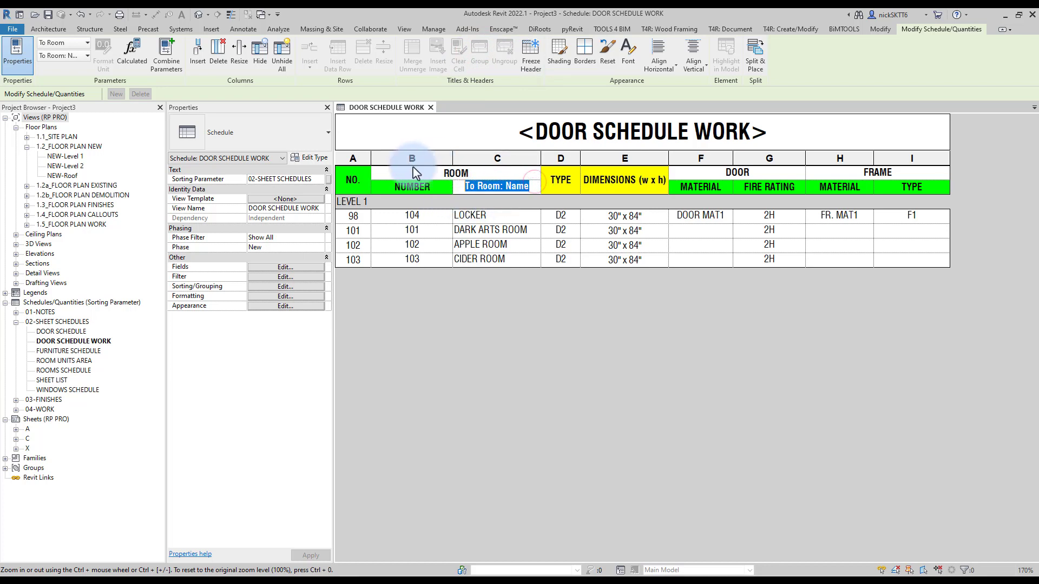
{"action": "left_click", "coordinate": [500, 246]}
- Shade the ROOM and NAME header cells bright green
{"action": "left_click_drag", "start_coordinate": [523, 190], "coordinate": [523, 180]}
{"action": "left_click", "coordinate": [559, 51]}
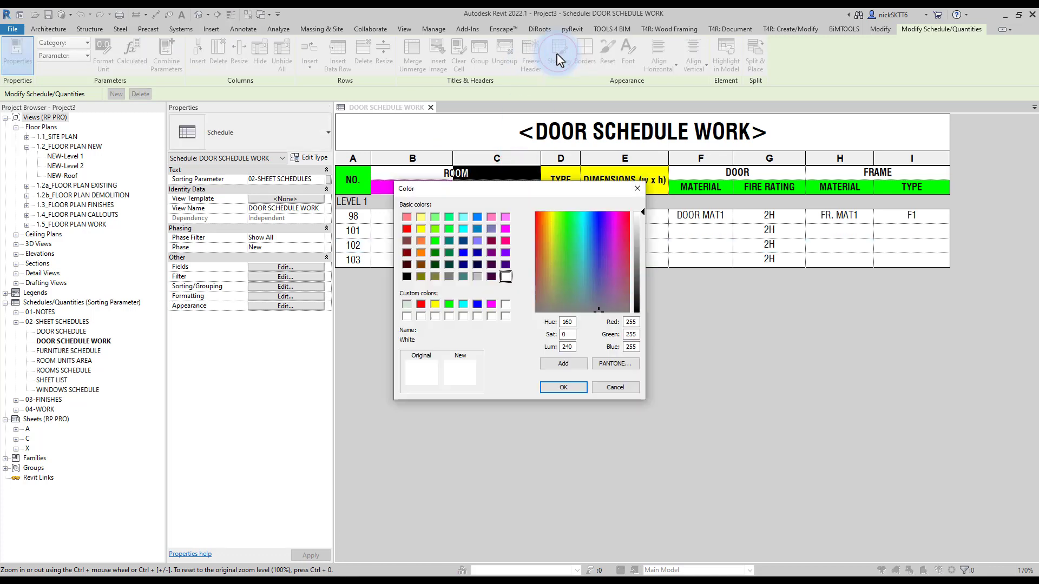
{"action": "left_click", "coordinate": [449, 304]}
{"action": "left_click", "coordinate": [563, 387]}
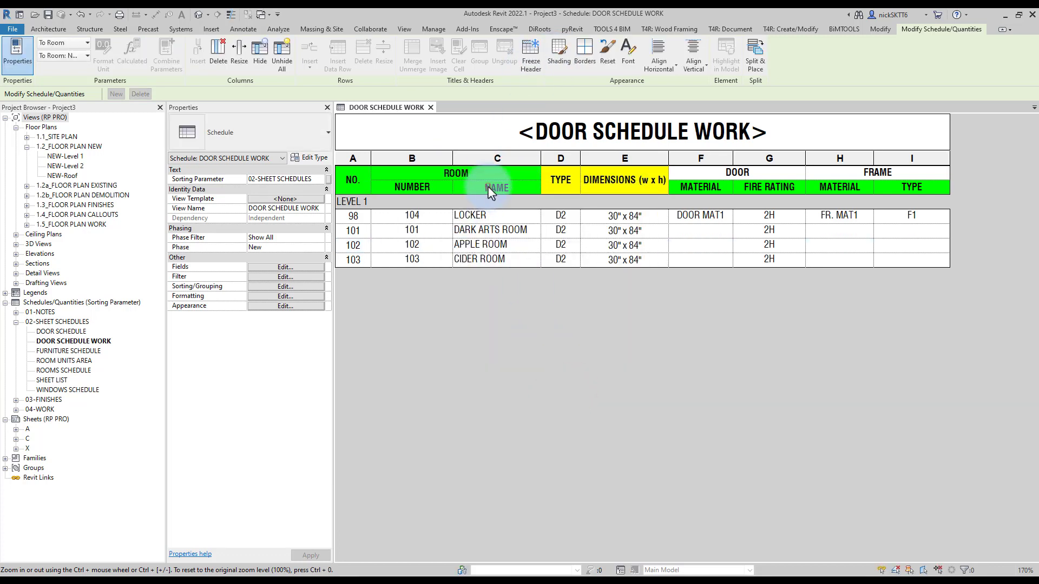
{"action": "left_click", "coordinate": [509, 186]}
- Set the To Room number of door 98 to 104 in the door schedule
{"action": "left_click", "coordinate": [498, 215]}
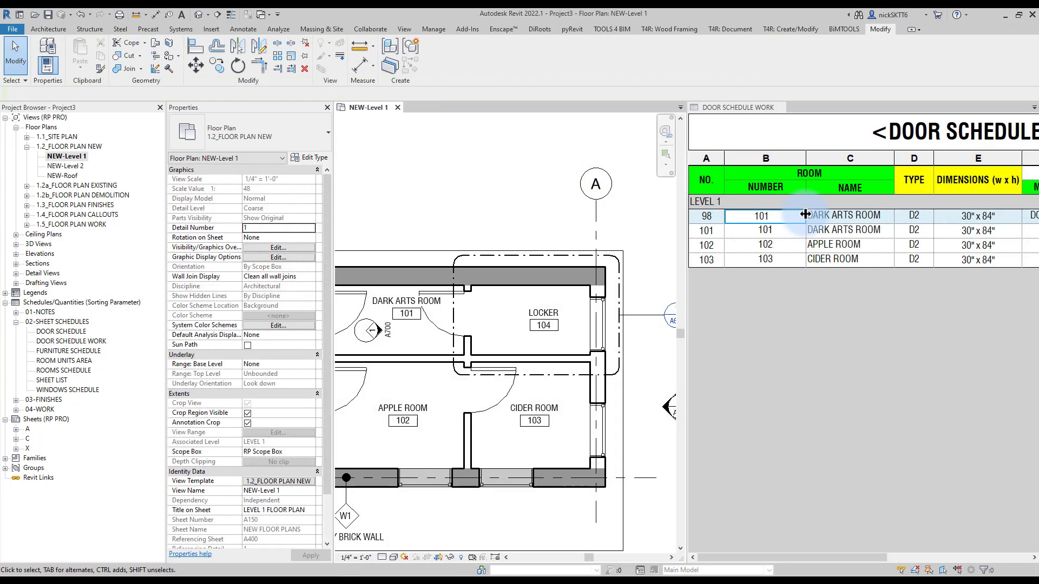
{"action": "left_click", "coordinate": [805, 215]}
{"action": "left_click", "coordinate": [802, 216]}
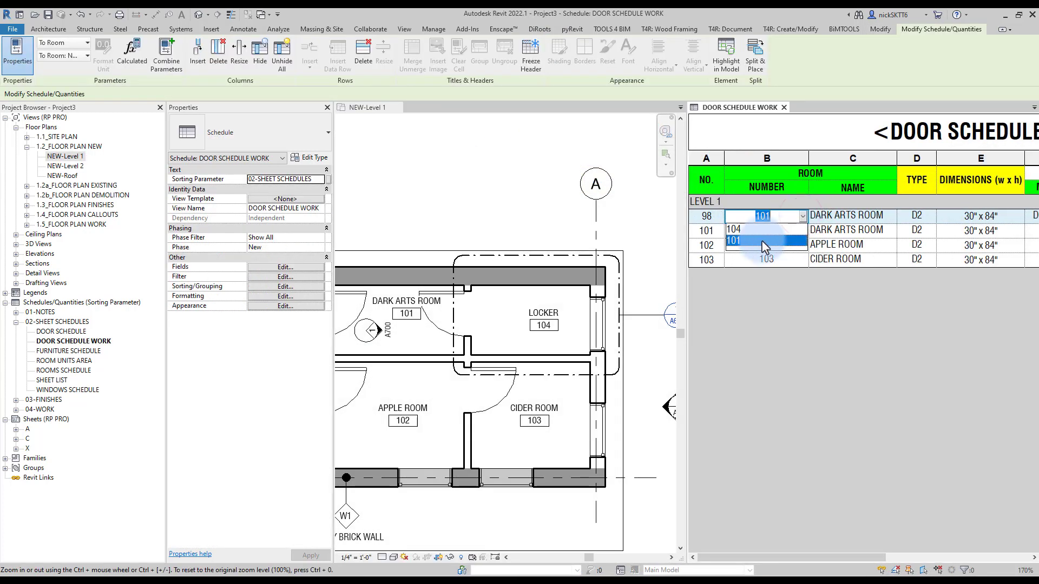
{"action": "left_click", "coordinate": [761, 240]}
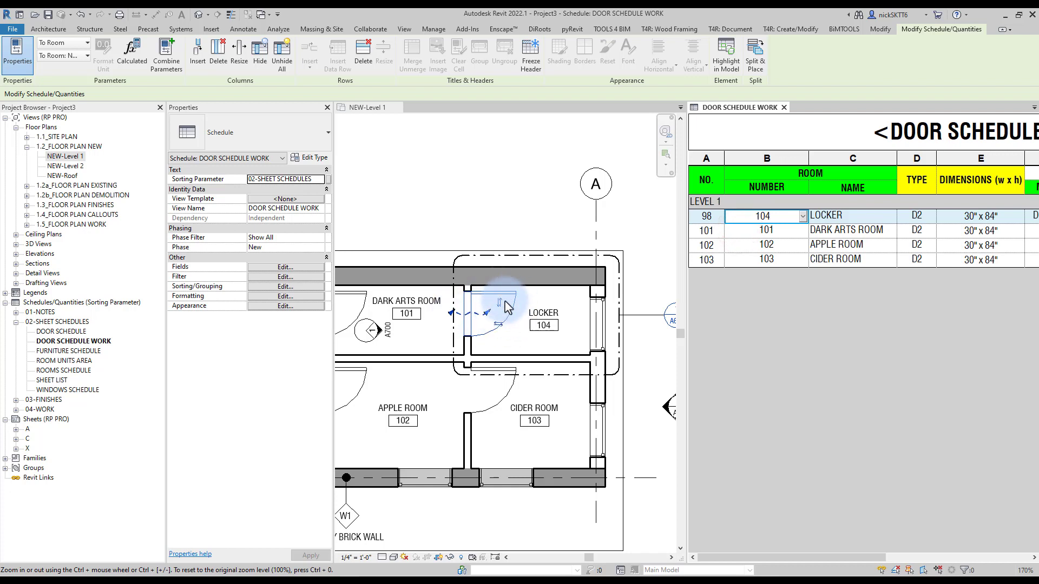
- Disable the Room Calculation Point in door 98's family, RP_DOOR_Simple1, then save the family and load it back into the project
{"action": "left_click", "coordinate": [494, 297]}
{"action": "left_click", "coordinate": [494, 299]}
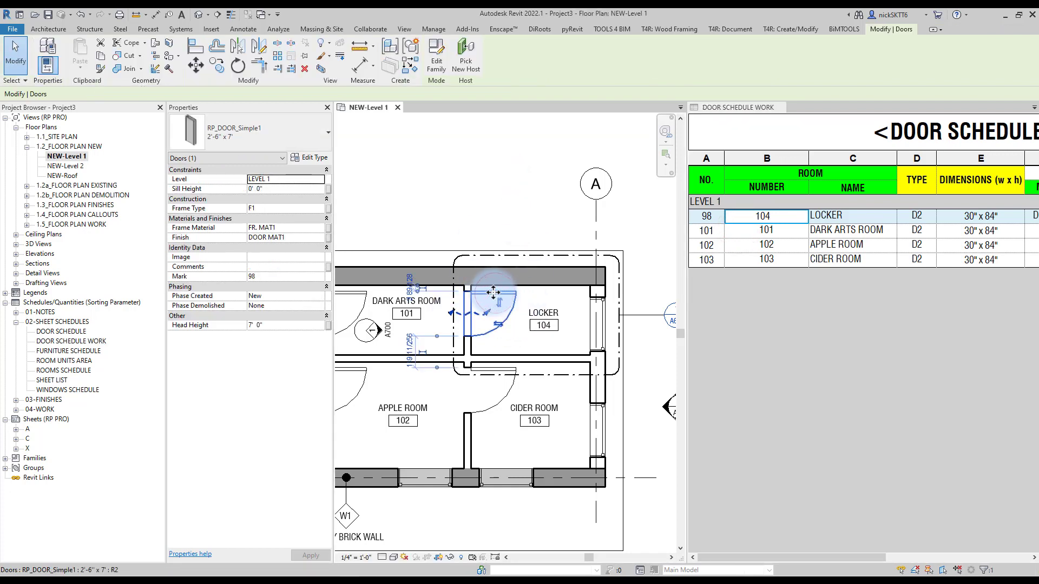
{"action": "left_click", "coordinate": [435, 52]}
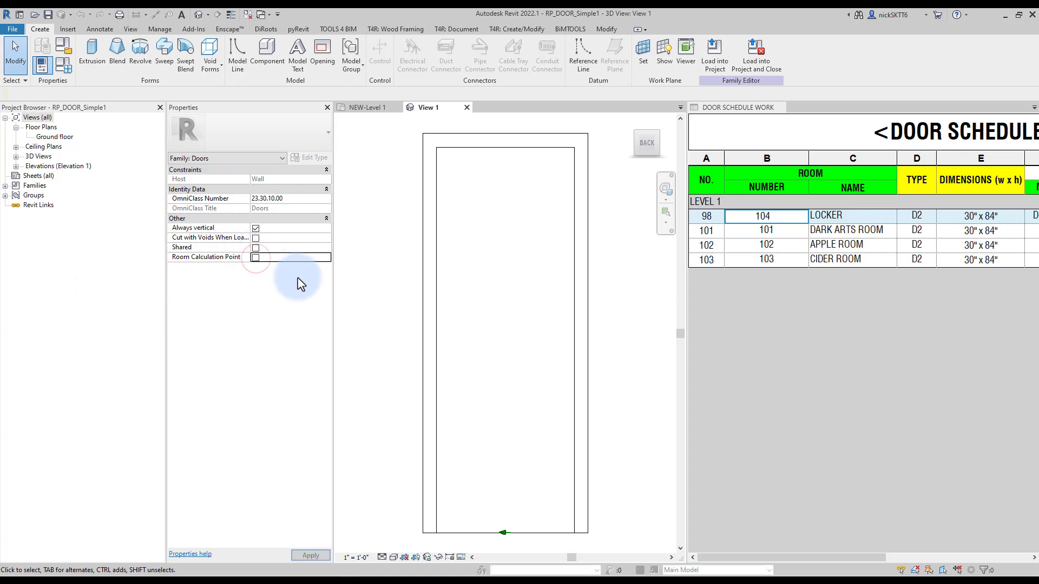
{"action": "left_click", "coordinate": [756, 54]}
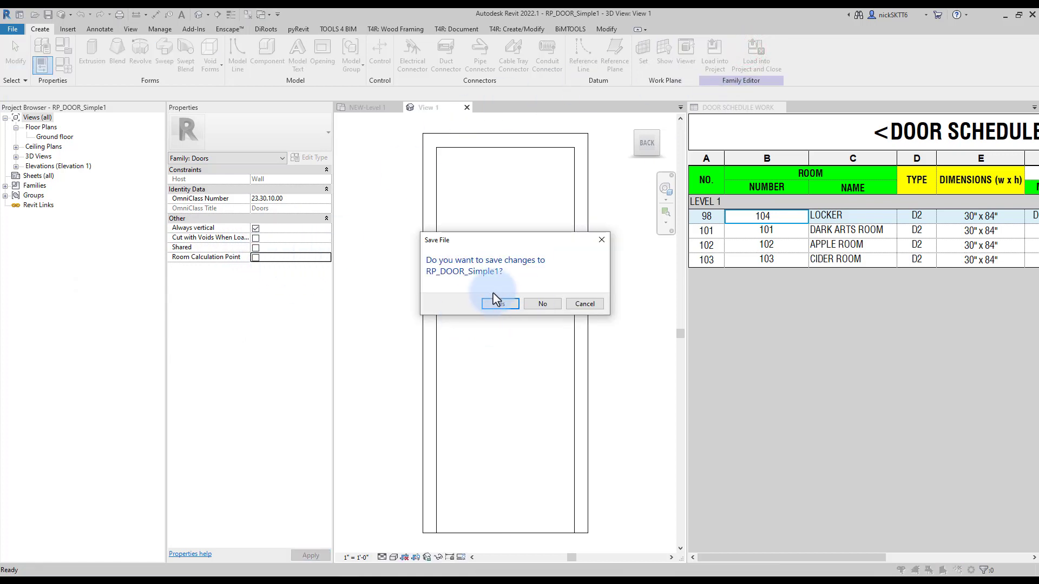
{"action": "left_click", "coordinate": [496, 299]}
{"action": "left_click", "coordinate": [499, 302]}
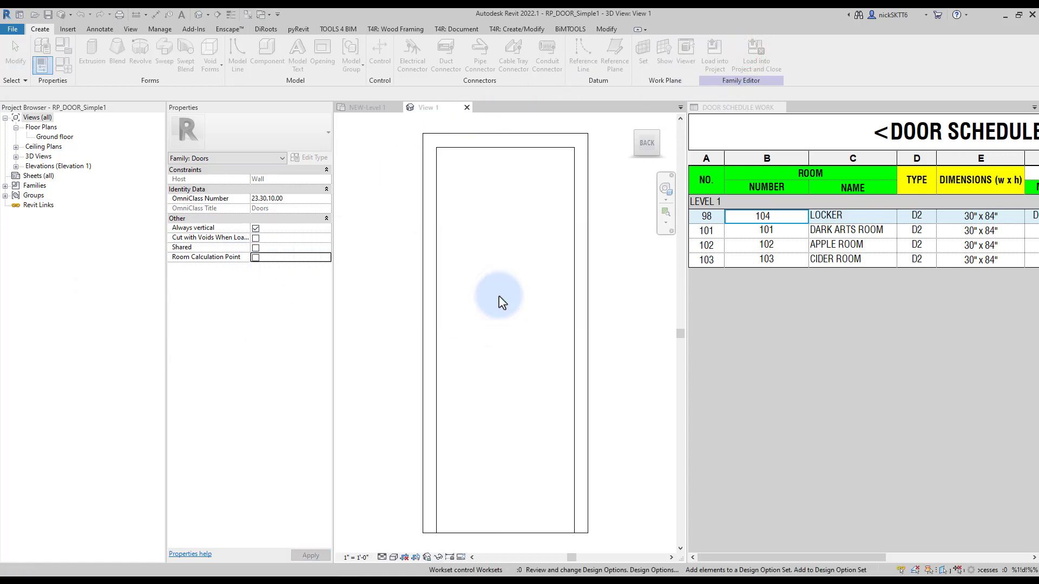
{"action": "left_click", "coordinate": [463, 266]}
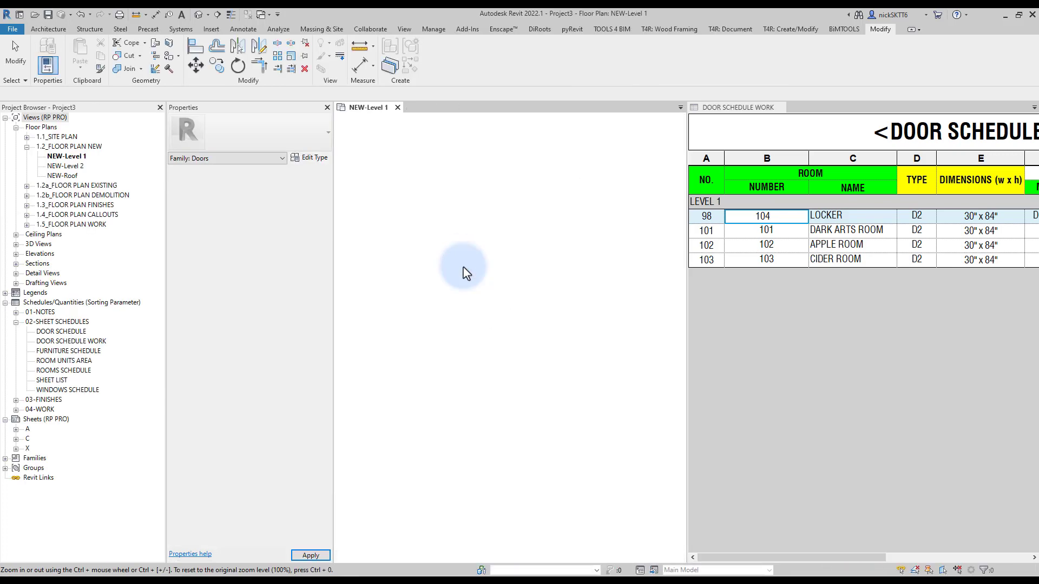
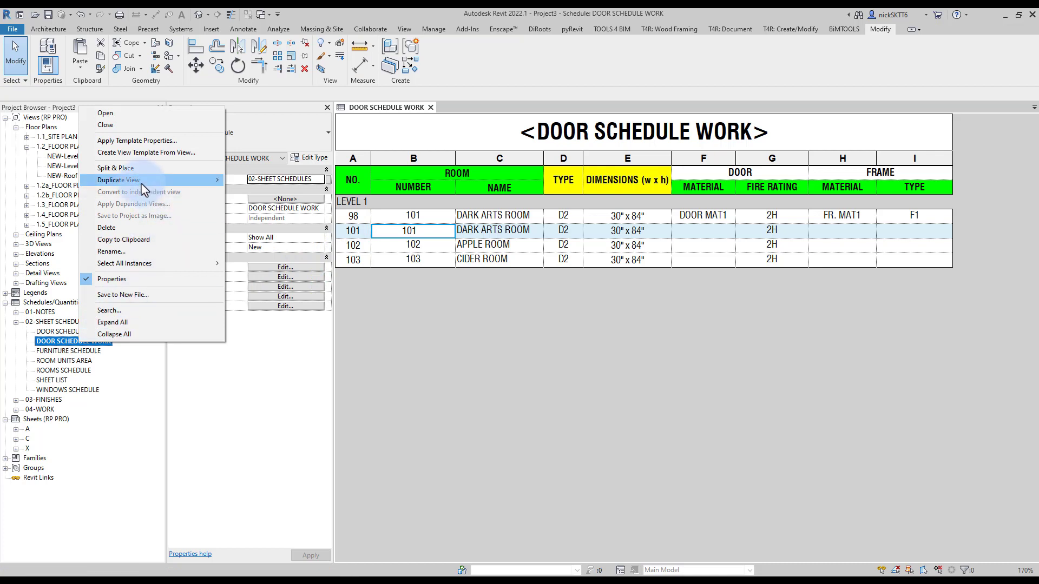
- Duplicate the DOOR SCHEDULE WORK schedule and rename the copy DOOR SCHEDULE TYPE
{"action": "mouse_move", "coordinate": [142, 180]}
{"action": "left_click", "coordinate": [236, 182]}
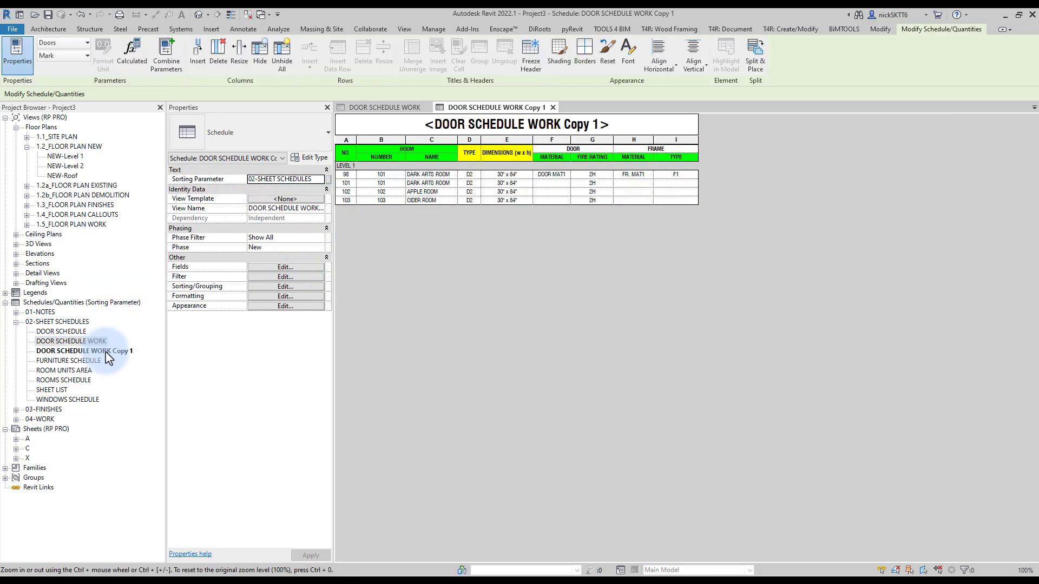
{"action": "right_click", "coordinate": [108, 350]}
{"action": "left_click", "coordinate": [161, 262]}
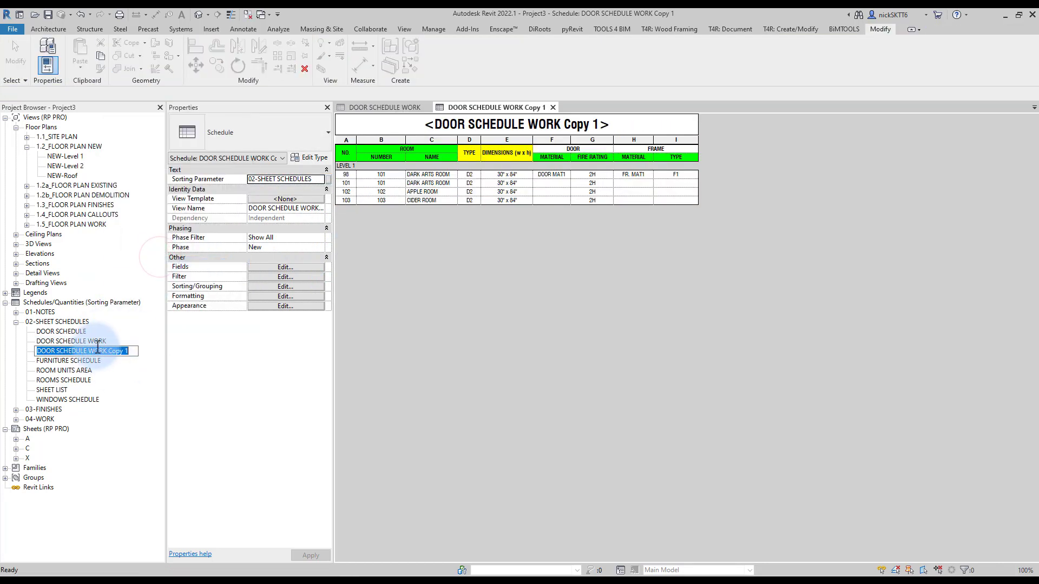
{"action": "left_click_drag", "start_coordinate": [91, 349], "coordinate": [231, 359]}
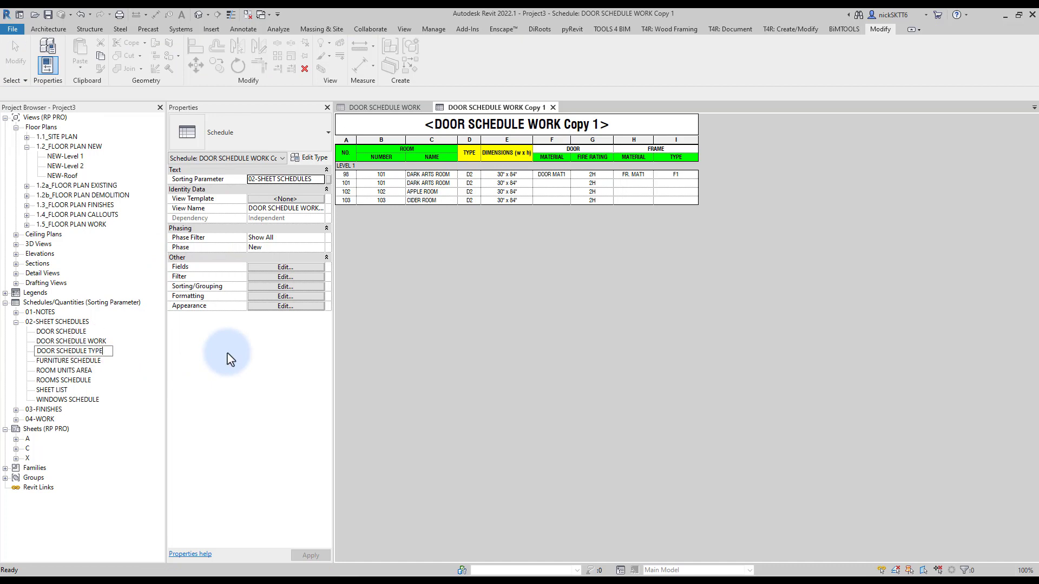
{"action": "key", "text": "Return"}
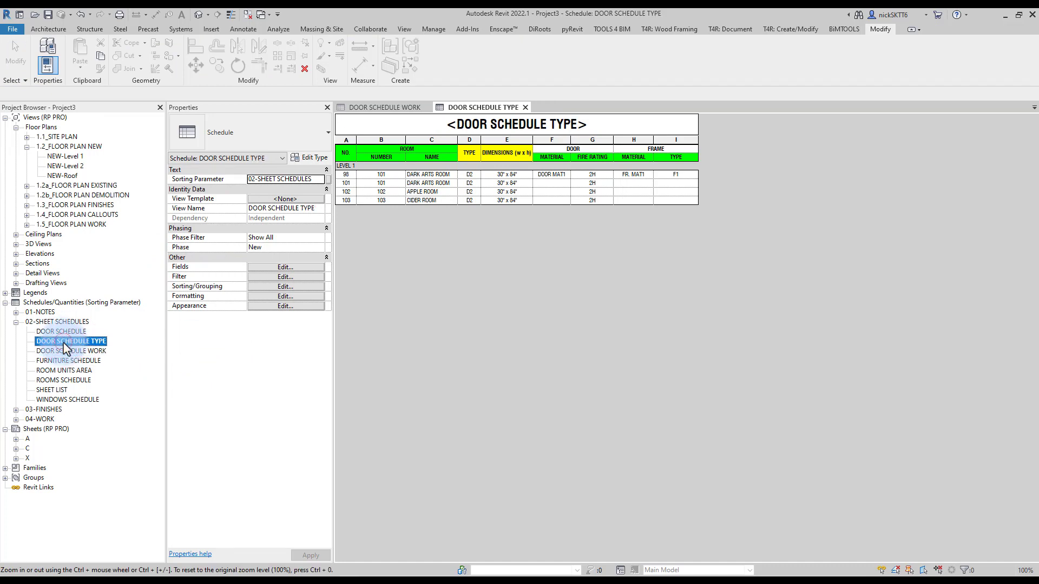
- Remove the Level, Mark, To Room: Number and To Room: Name fields from the DOOR SCHEDULE TYPE schedule
{"action": "scroll", "coordinate": [528, 146], "scroll_direction": "up", "scroll_amount": 5, "text": "ctrl"}
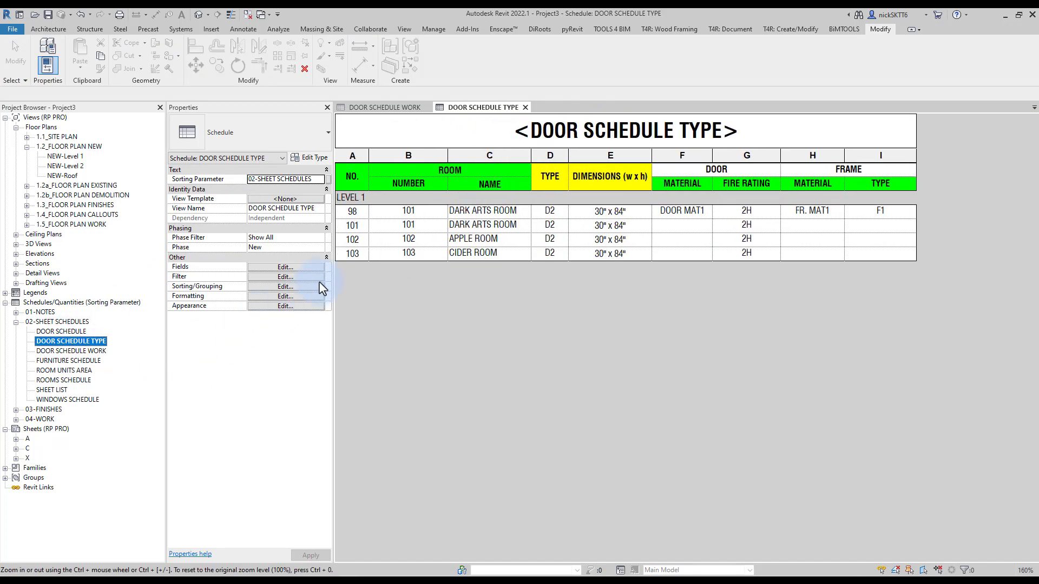
{"action": "left_click", "coordinate": [301, 267]}
{"action": "left_click_drag", "start_coordinate": [365, 157], "coordinate": [338, 152]}
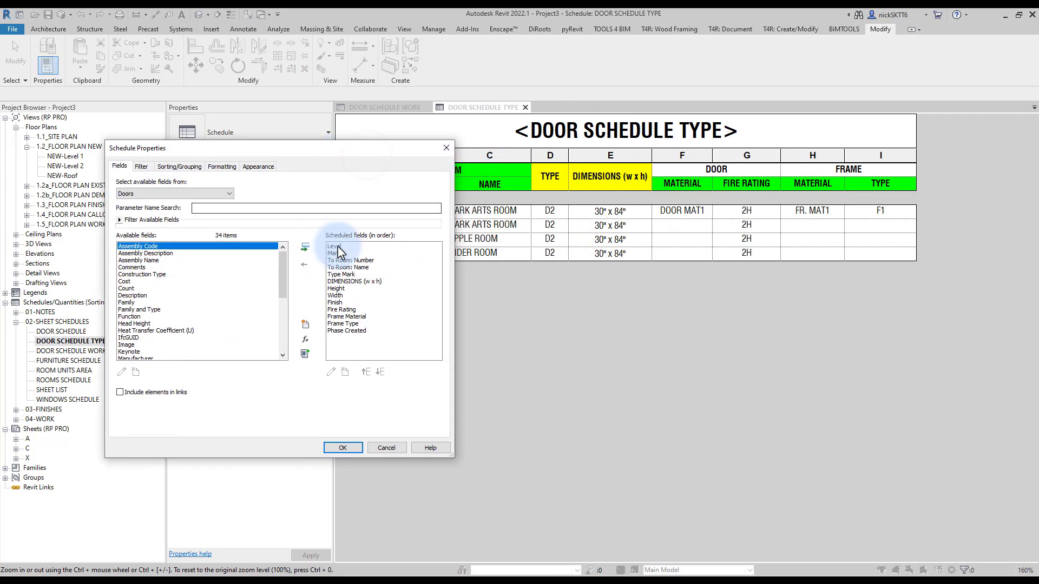
{"action": "left_click", "coordinate": [336, 246]}
{"action": "left_click", "coordinate": [305, 262]}
{"action": "left_click", "coordinate": [306, 264]}
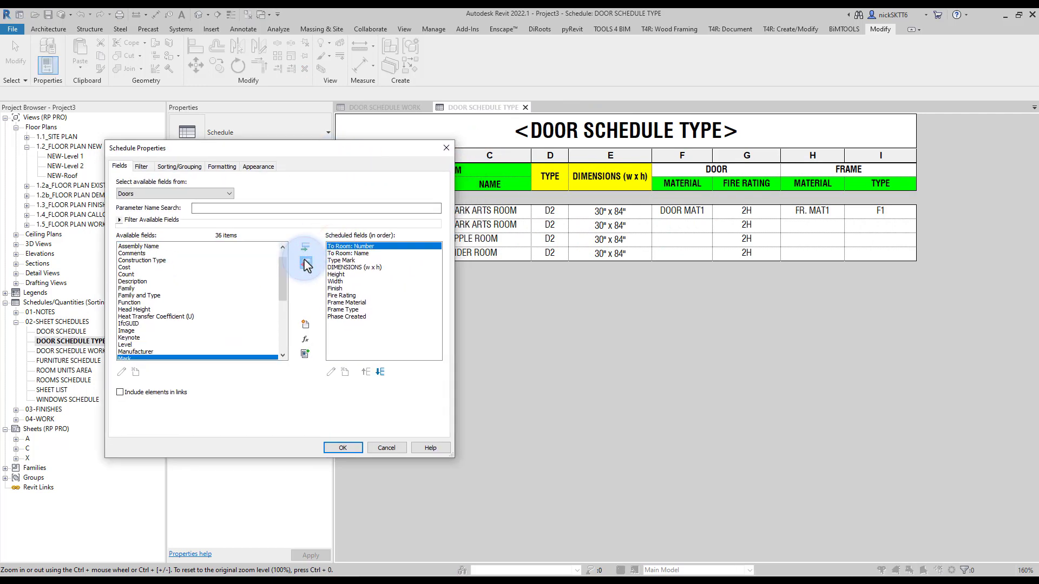
{"action": "left_click", "coordinate": [306, 263]}
{"action": "left_click", "coordinate": [306, 263]}
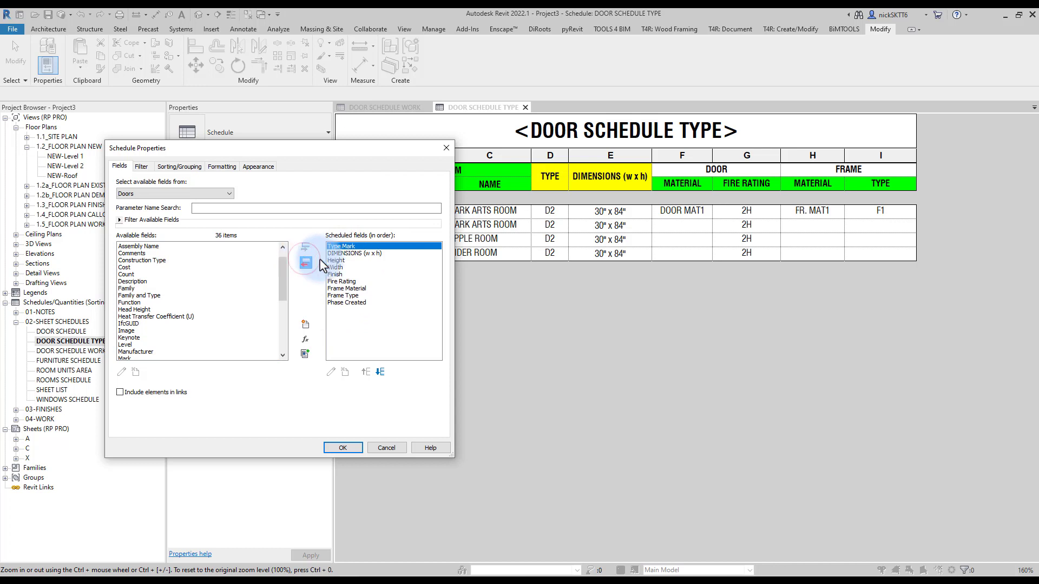
- Remove the Finish, Fire Rating, Frame Material, Frame Type and Phase Created fields from the schedule
{"action": "left_click", "coordinate": [337, 275]}
{"action": "left_click", "coordinate": [306, 264]}
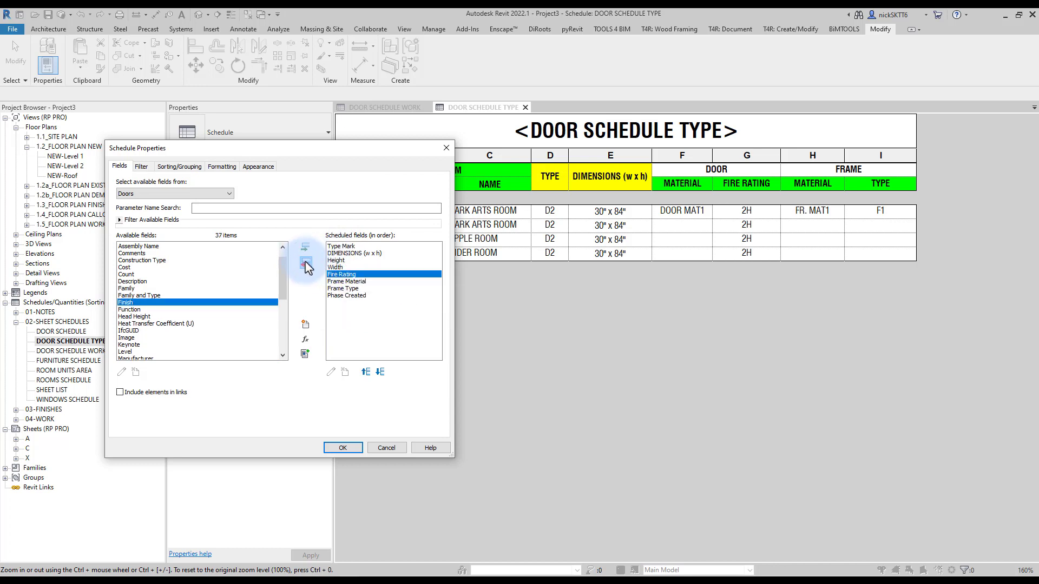
{"action": "left_click", "coordinate": [306, 264]}
{"action": "left_click", "coordinate": [306, 263]}
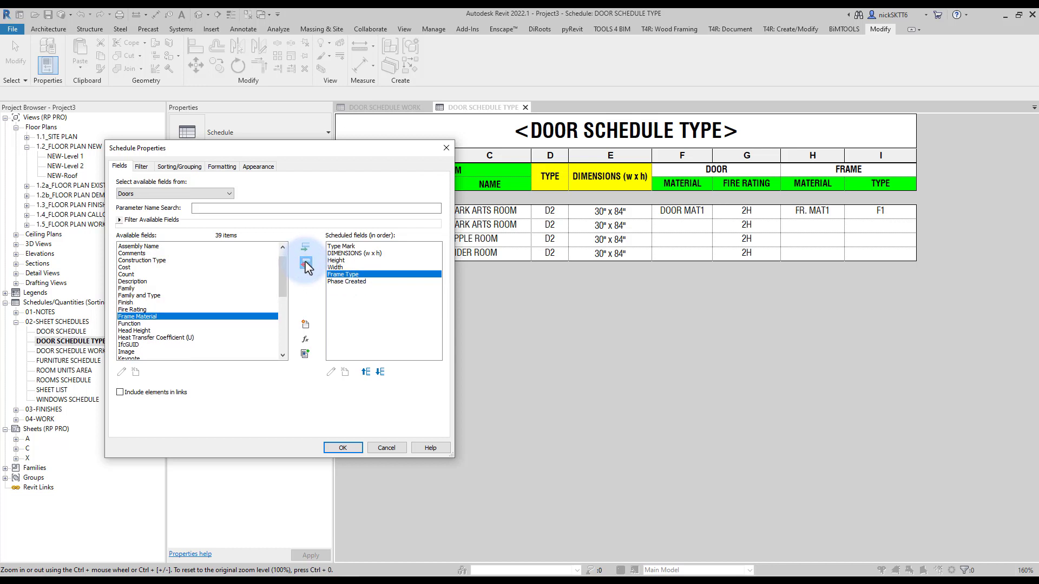
{"action": "left_click", "coordinate": [306, 263]}
{"action": "left_click", "coordinate": [306, 263]}
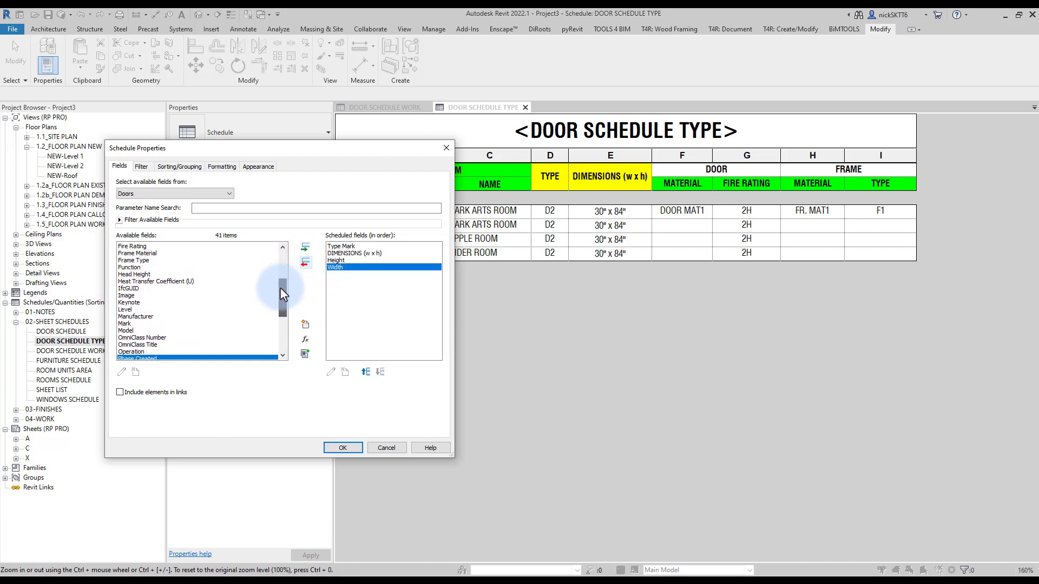
- Add the Manufacturer field to the schedule and place it directly after DIMENSIONS (w x h)
{"action": "mouse_move", "coordinate": [279, 288]}
{"action": "left_mouse_down"}
{"action": "mouse_move", "coordinate": [281, 261]}
{"action": "mouse_move", "coordinate": [283, 285]}
{"action": "left_mouse_up"}
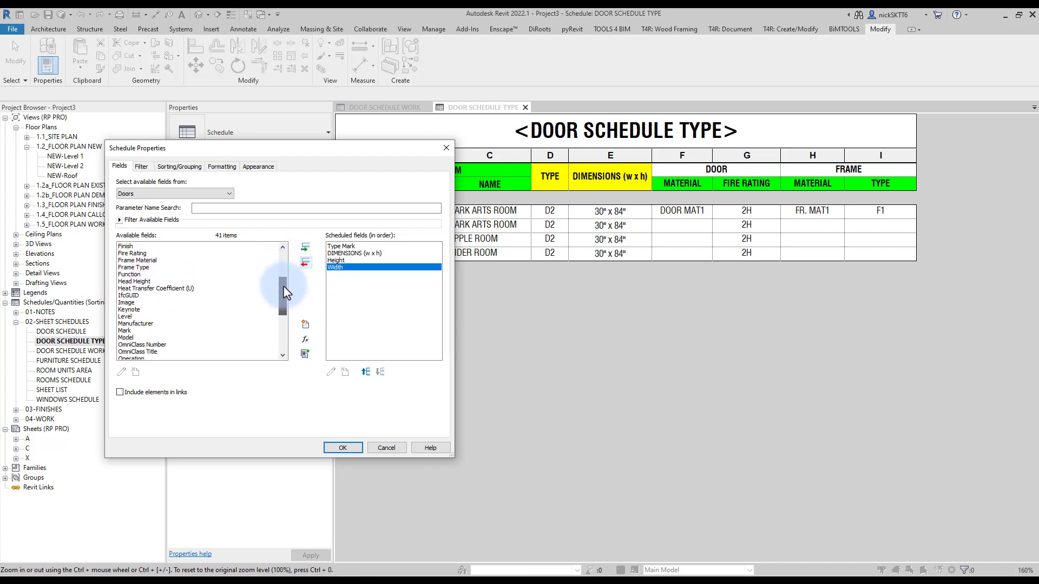
{"action": "left_click", "coordinate": [130, 324]}
{"action": "left_click", "coordinate": [306, 247]}
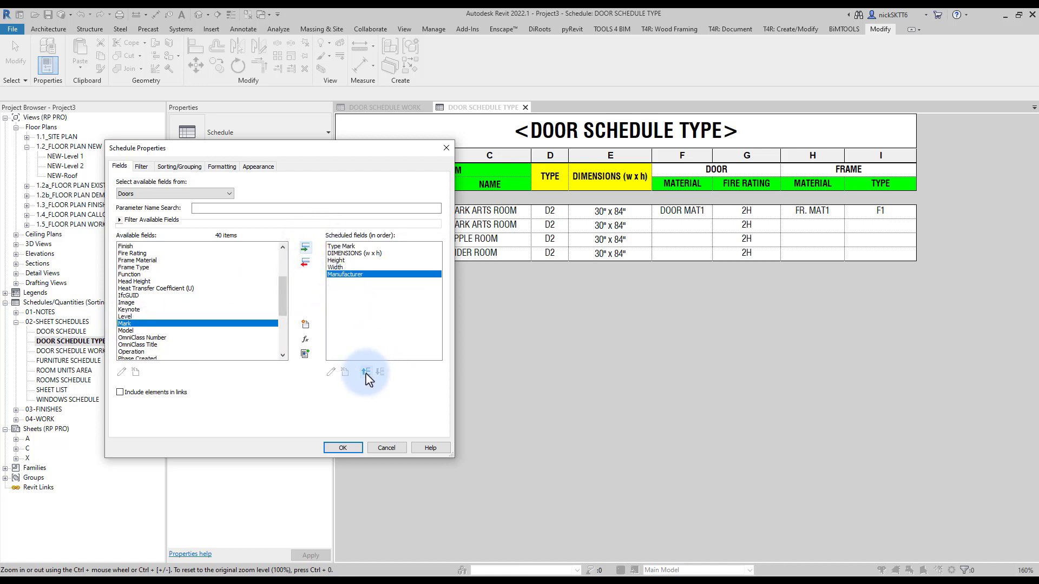
{"action": "left_click", "coordinate": [367, 373]}
{"action": "left_click", "coordinate": [367, 374]}
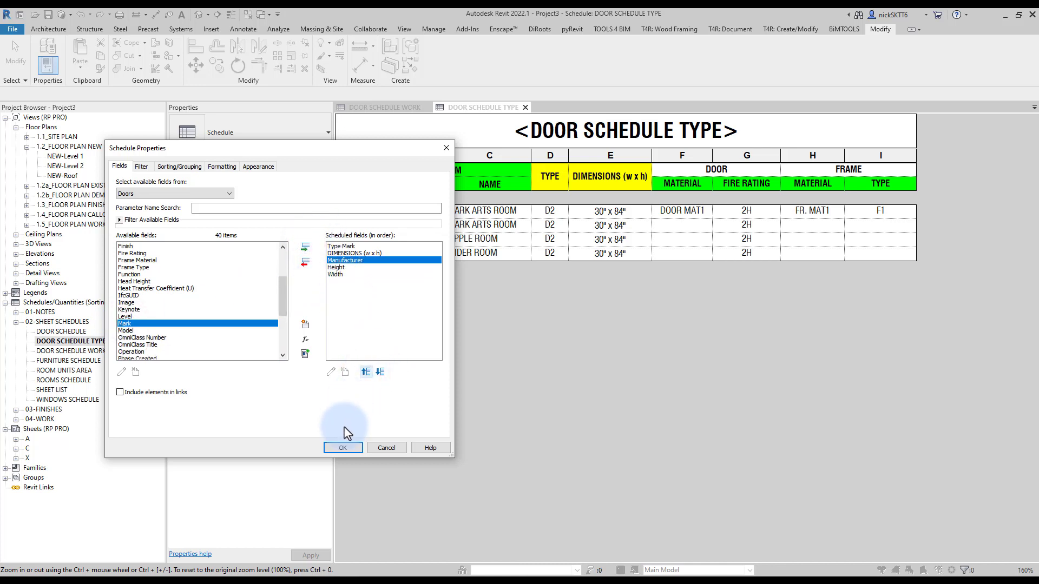
- Add the Count field to the schedule and move it to the end of the field order
{"action": "left_click_drag", "start_coordinate": [292, 313], "coordinate": [280, 273]}
{"action": "left_click", "coordinate": [256, 274]}
{"action": "left_click", "coordinate": [305, 247]}
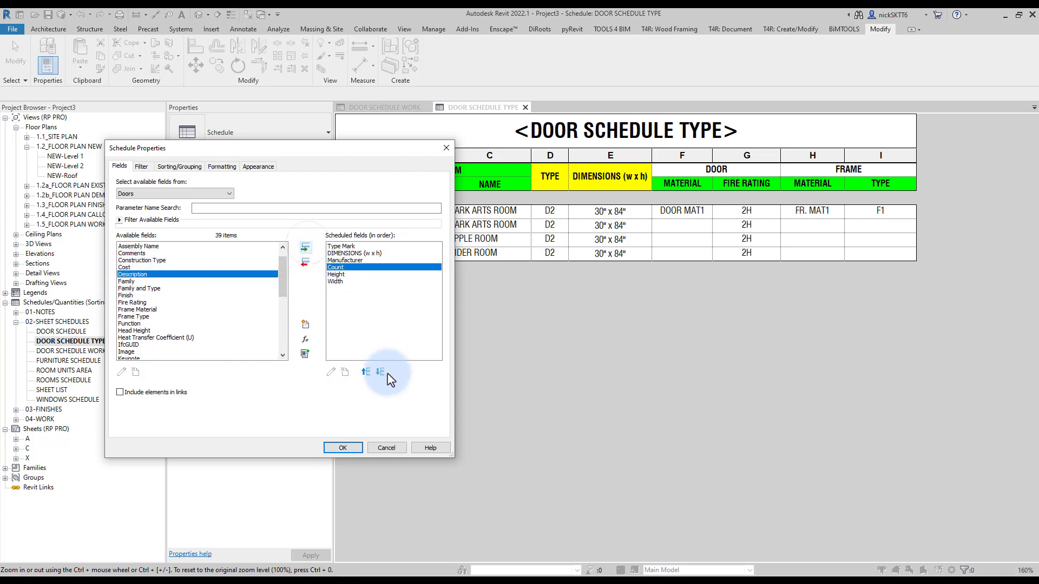
{"action": "left_click", "coordinate": [380, 372]}
{"action": "left_click", "coordinate": [381, 373]}
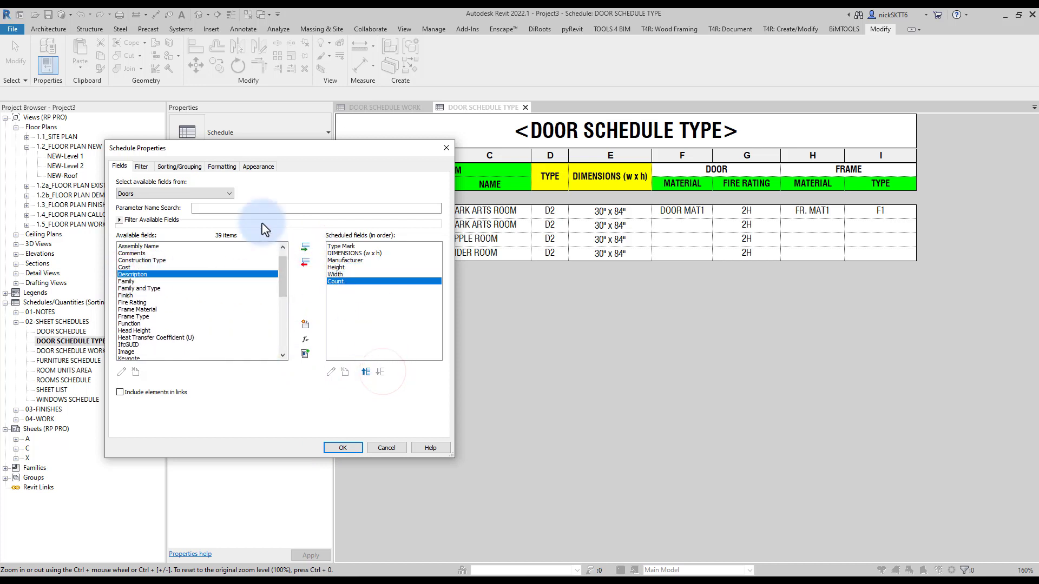
- Sort the schedule by Manufacturer and turn off itemizing every instance
{"action": "left_click", "coordinate": [194, 168]}
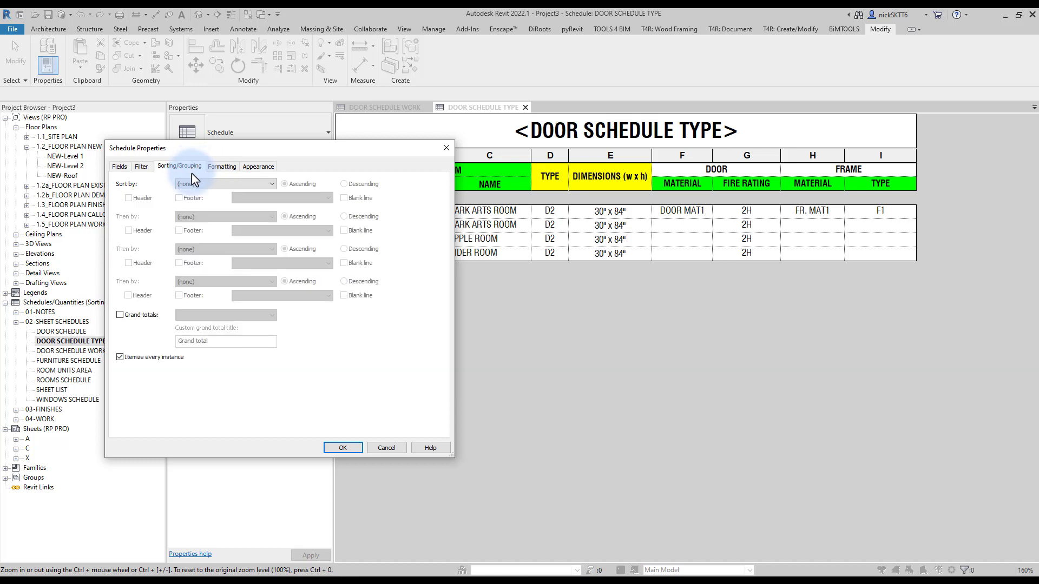
{"action": "left_click", "coordinate": [192, 183]}
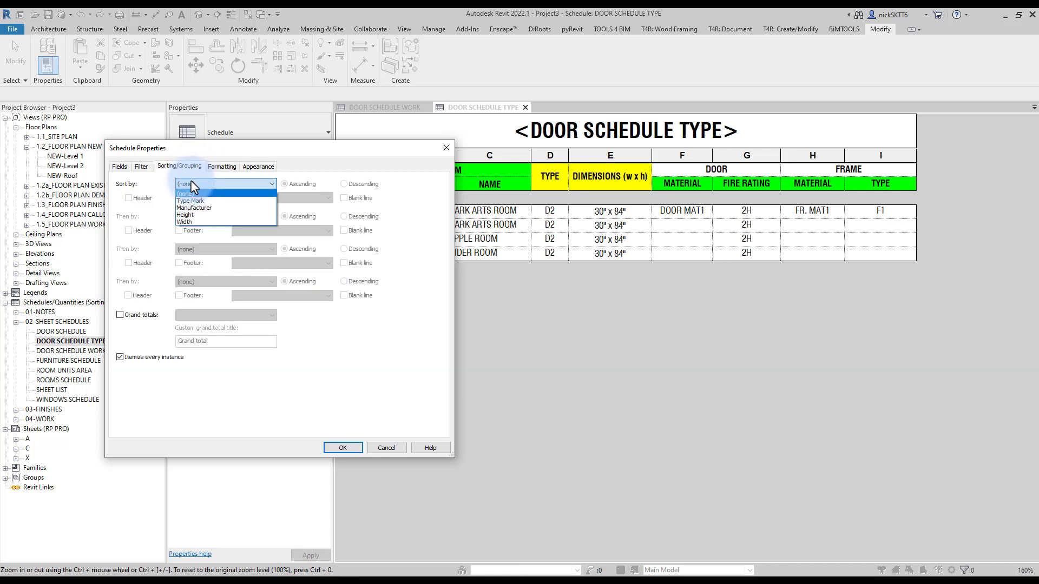
{"action": "left_click", "coordinate": [193, 208]}
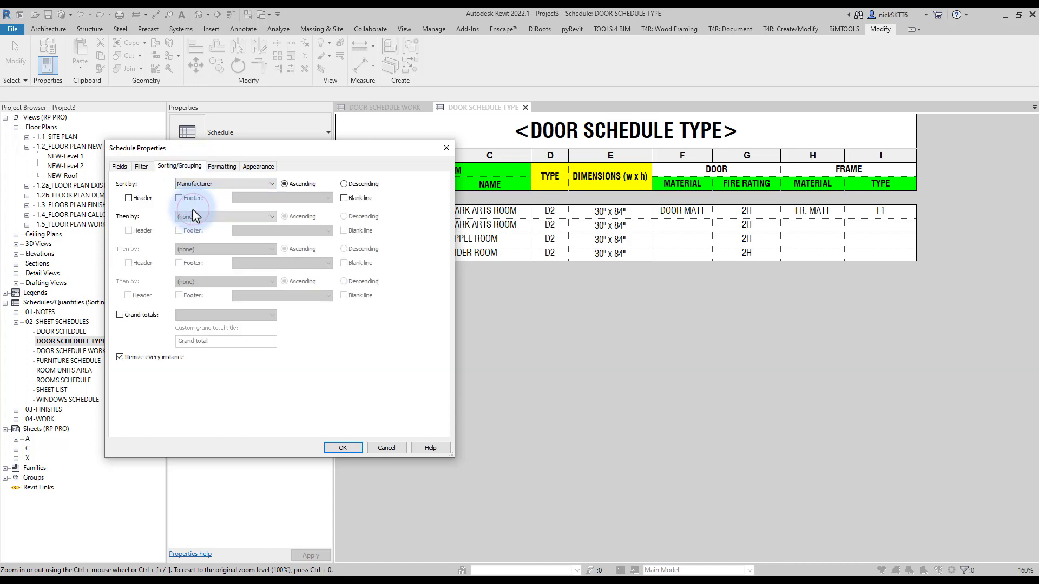
{"action": "left_click", "coordinate": [122, 358]}
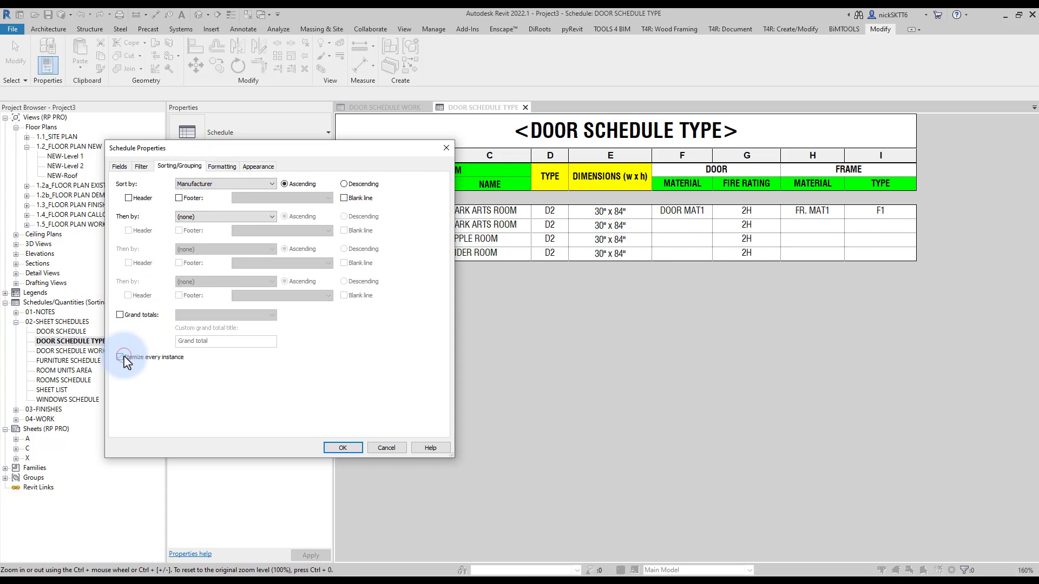
{"action": "left_click", "coordinate": [343, 447]}
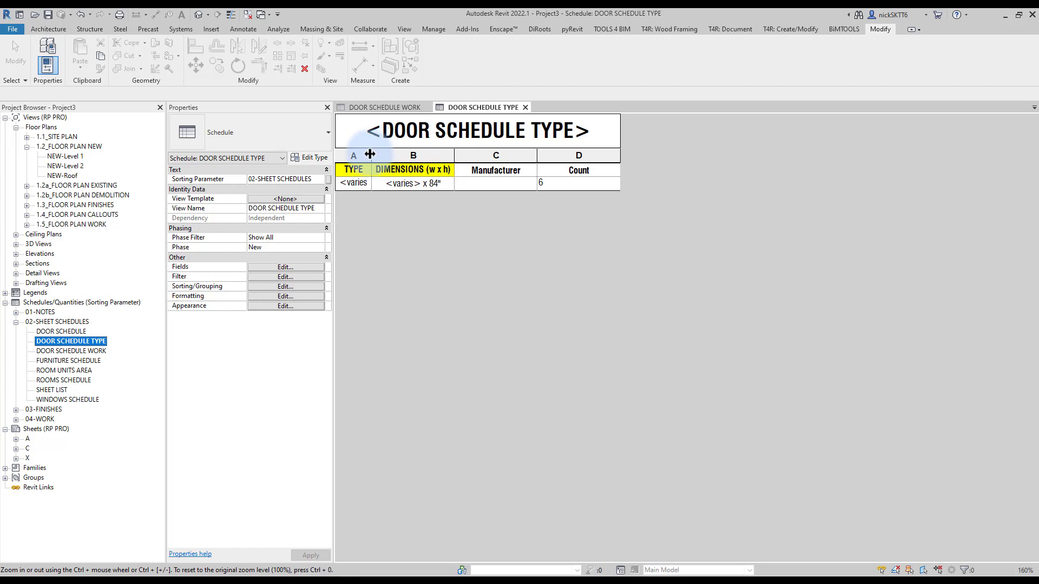
- Widen the TYPE column and change the schedule's sorting to Type Mark
{"action": "left_click_drag", "start_coordinate": [370, 156], "coordinate": [393, 155]}
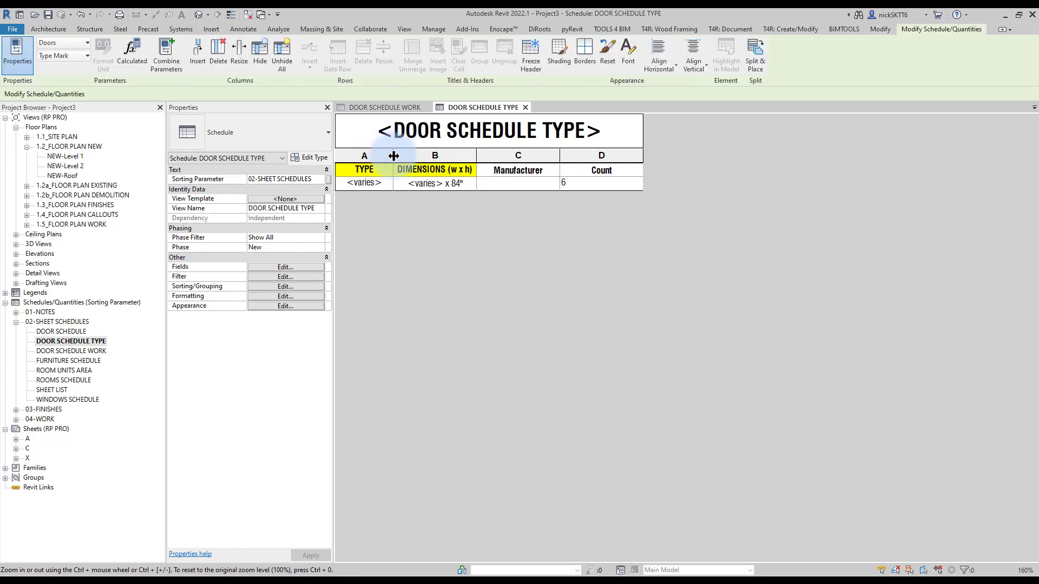
{"action": "left_click", "coordinate": [299, 277]}
{"action": "left_click", "coordinate": [184, 166]}
{"action": "left_click", "coordinate": [188, 184]}
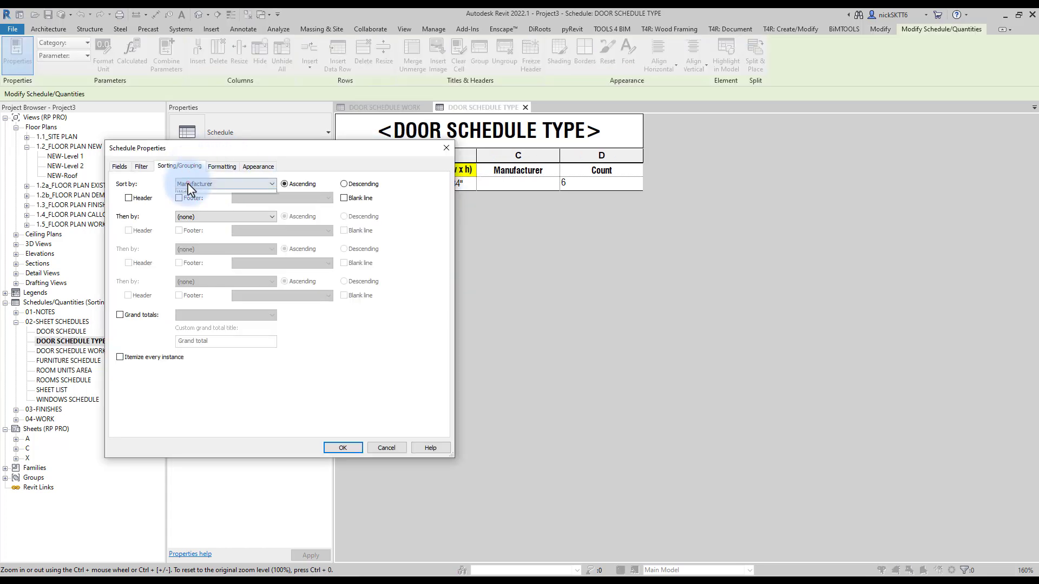
{"action": "left_click", "coordinate": [191, 201]}
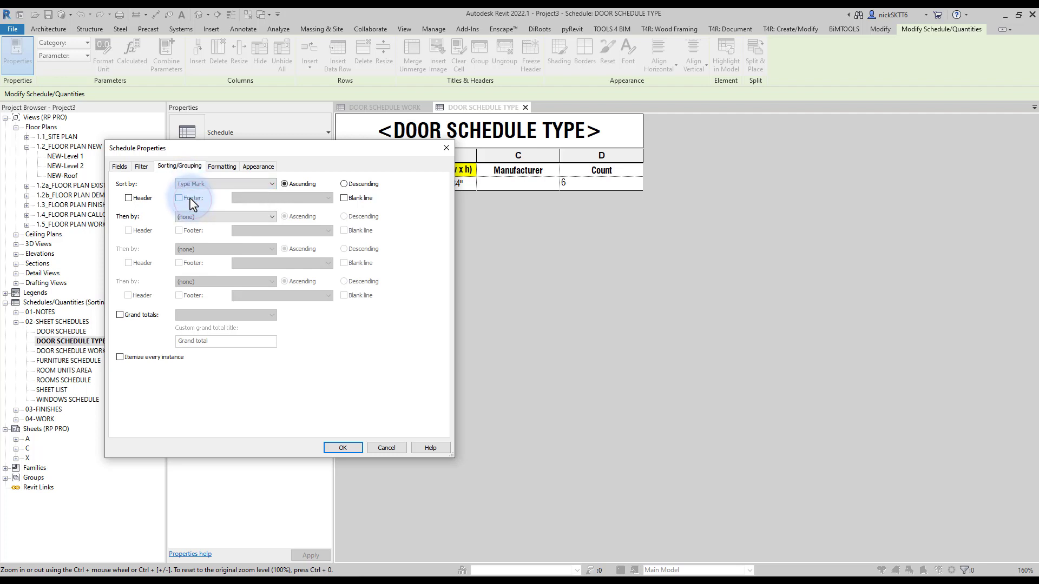
{"action": "left_click", "coordinate": [341, 448]}
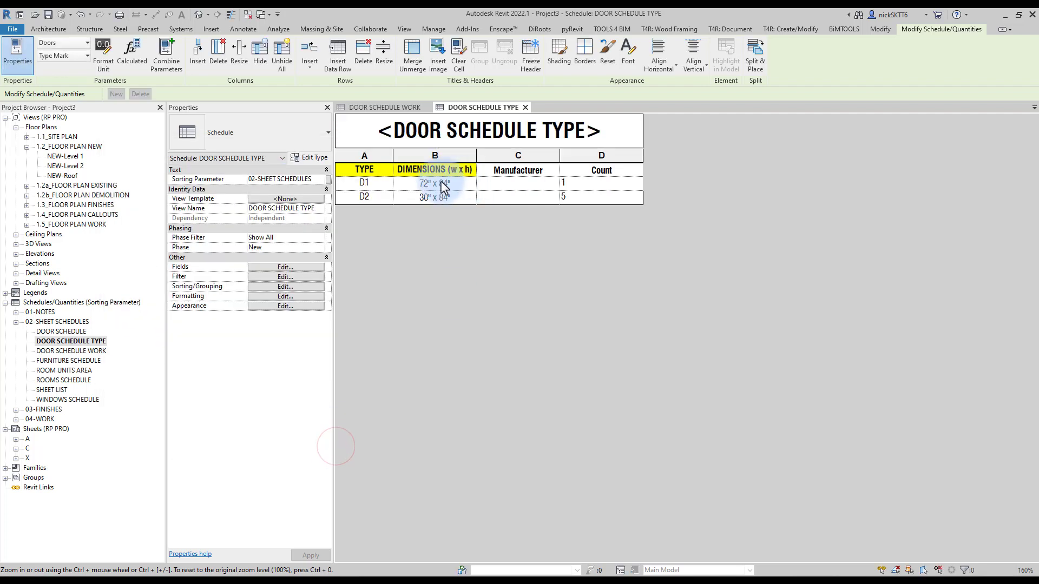
- Enter MASONITE as the manufacturer for door type D1 and JOHNSON for door type D2
{"action": "left_click", "coordinate": [514, 182]}
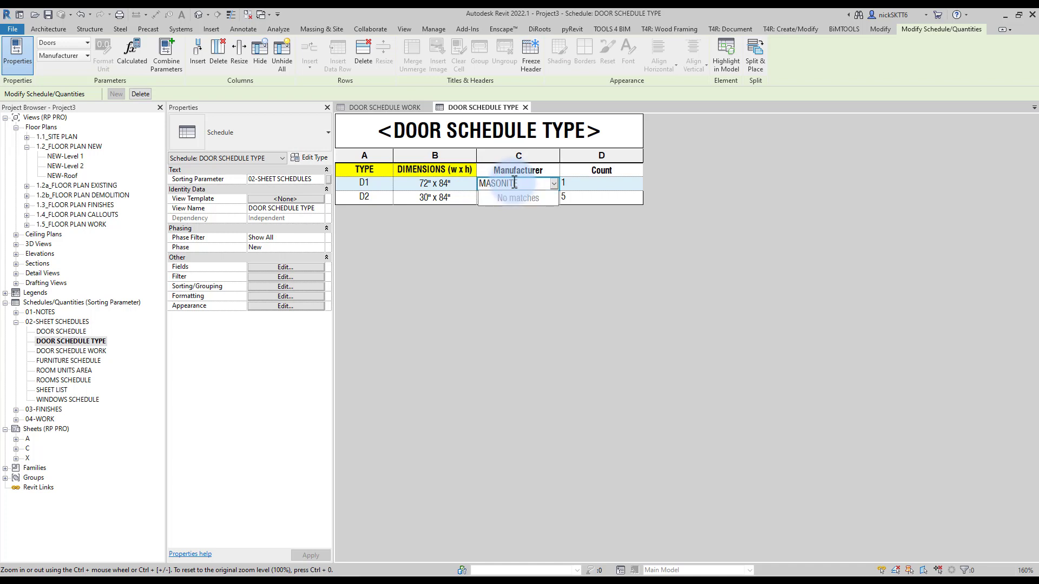
{"action": "left_click", "coordinate": [594, 198]}
{"action": "left_click", "coordinate": [539, 314]}
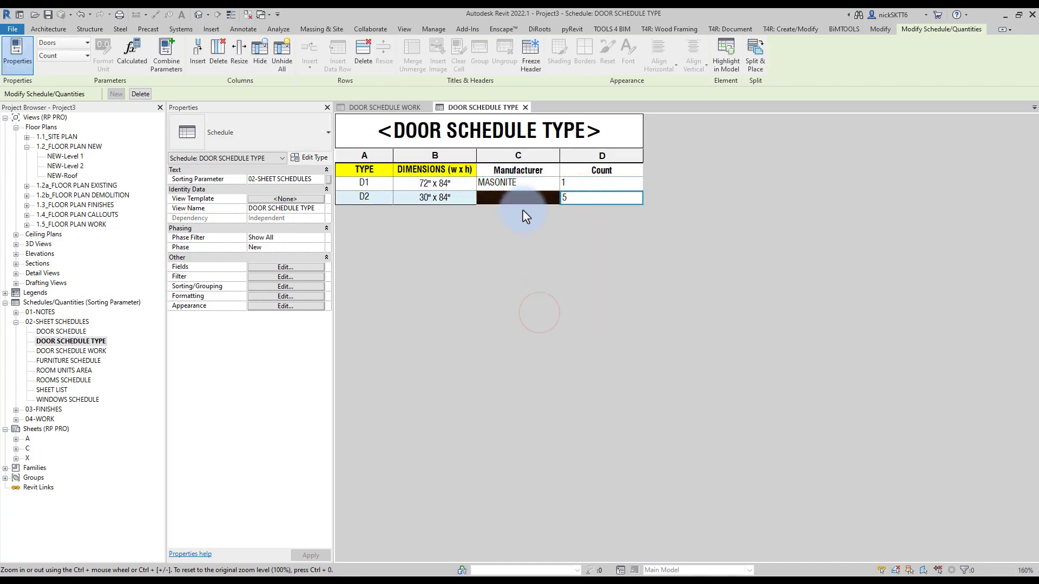
{"action": "left_click", "coordinate": [518, 198]}
{"action": "type", "text": "JOP"}
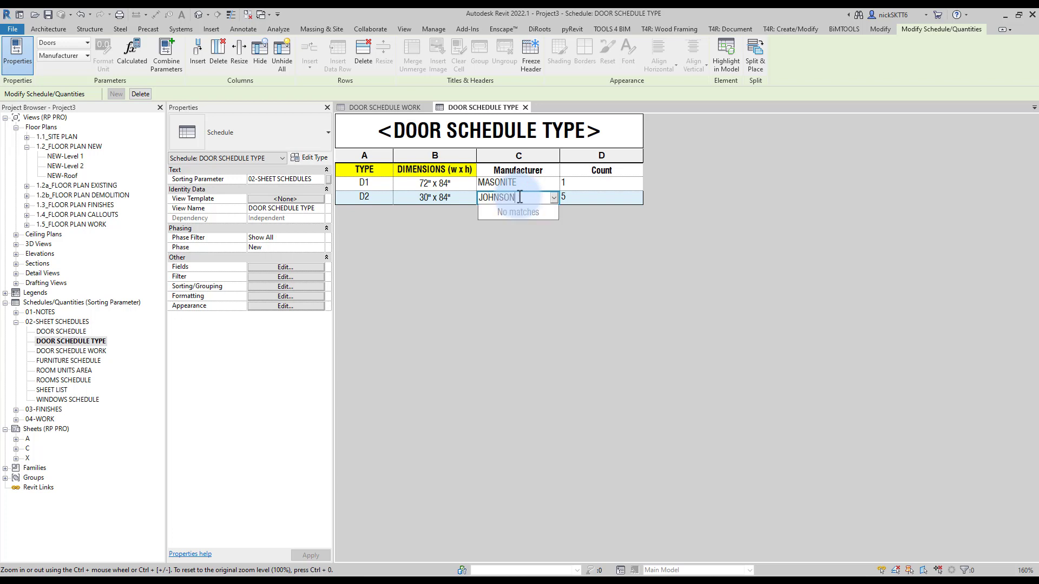
{"action": "key", "text": "Return"}
{"action": "left_click", "coordinate": [547, 309]}
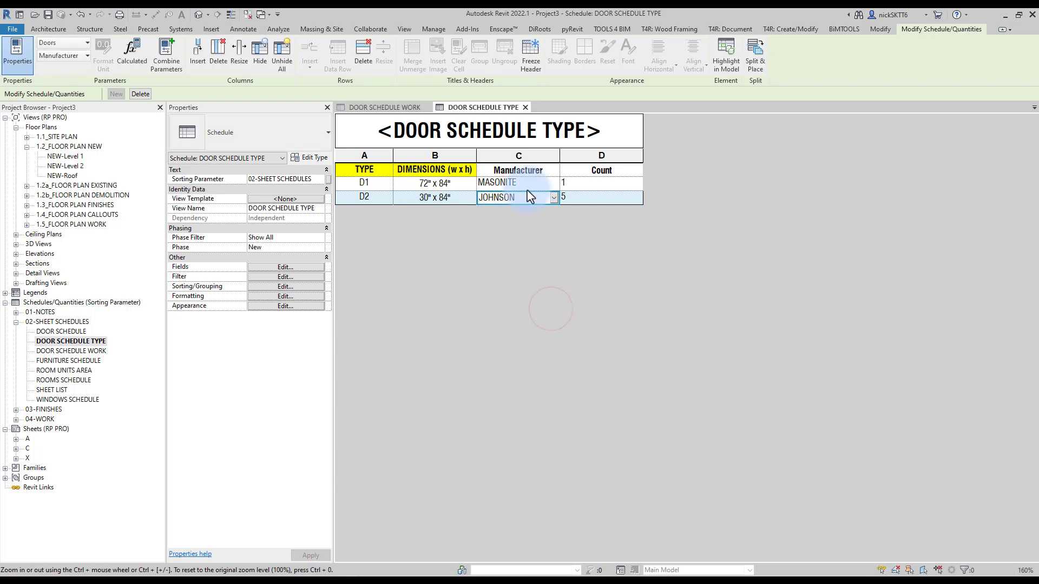
- Change the TYPE header cell's shading to one of the custom colors
{"action": "scroll", "coordinate": [486, 146], "scroll_direction": "up", "scroll_amount": 3, "text": "ctrl"}
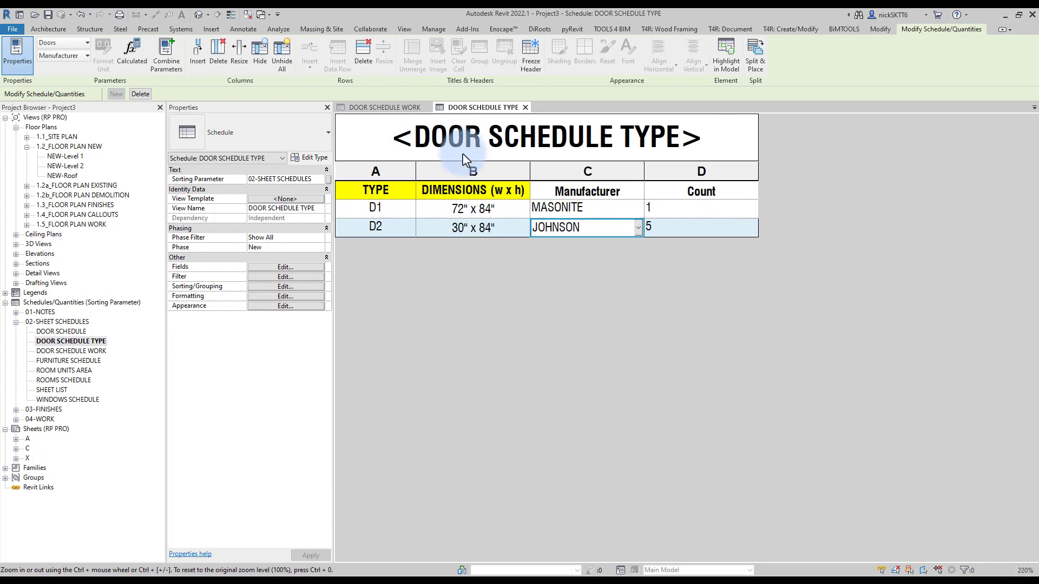
{"action": "left_click", "coordinate": [375, 190]}
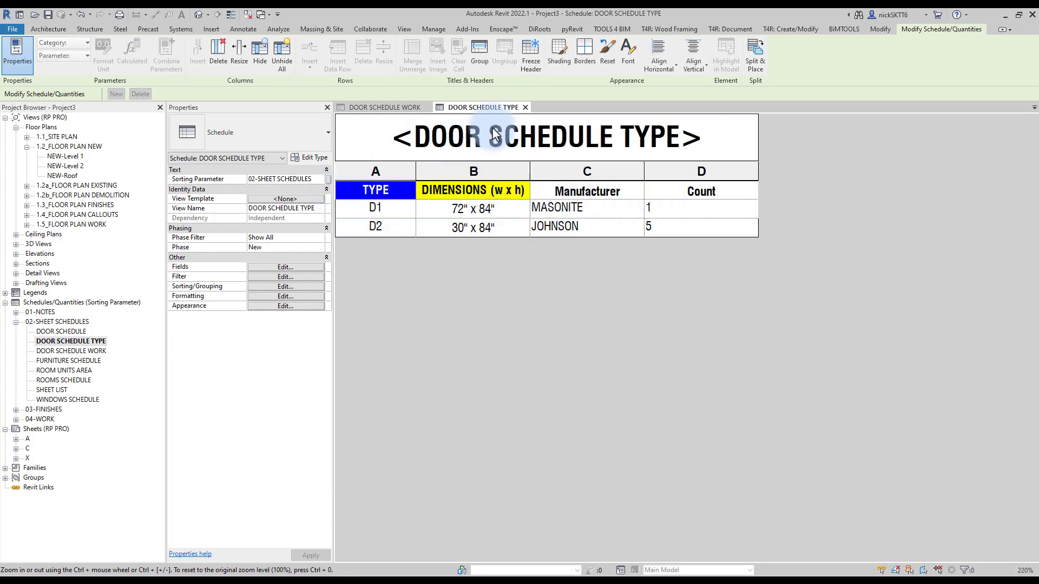
{"action": "left_click", "coordinate": [561, 54]}
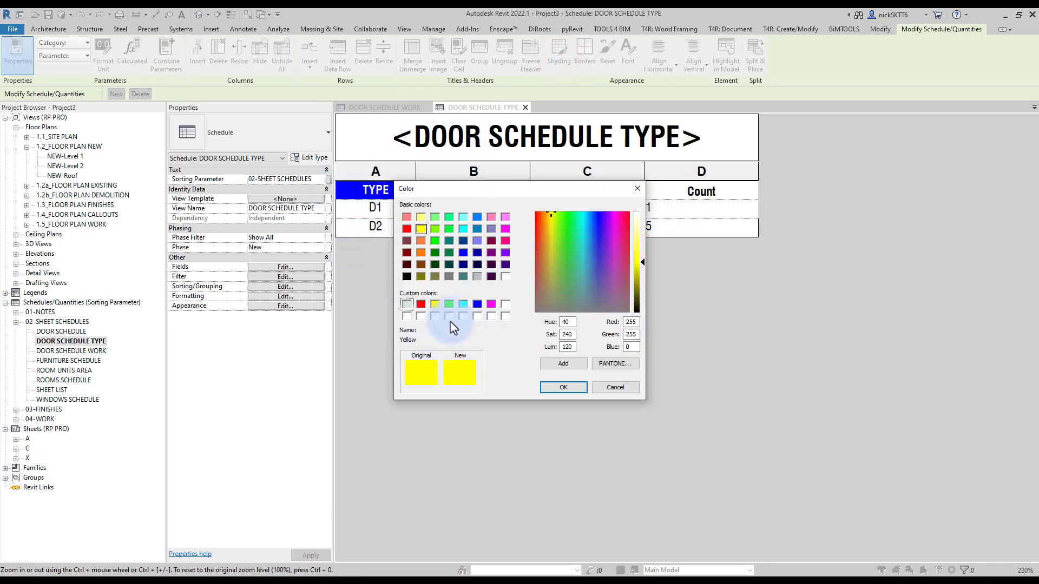
{"action": "left_click", "coordinate": [449, 316]}
{"action": "left_click", "coordinate": [564, 389]}
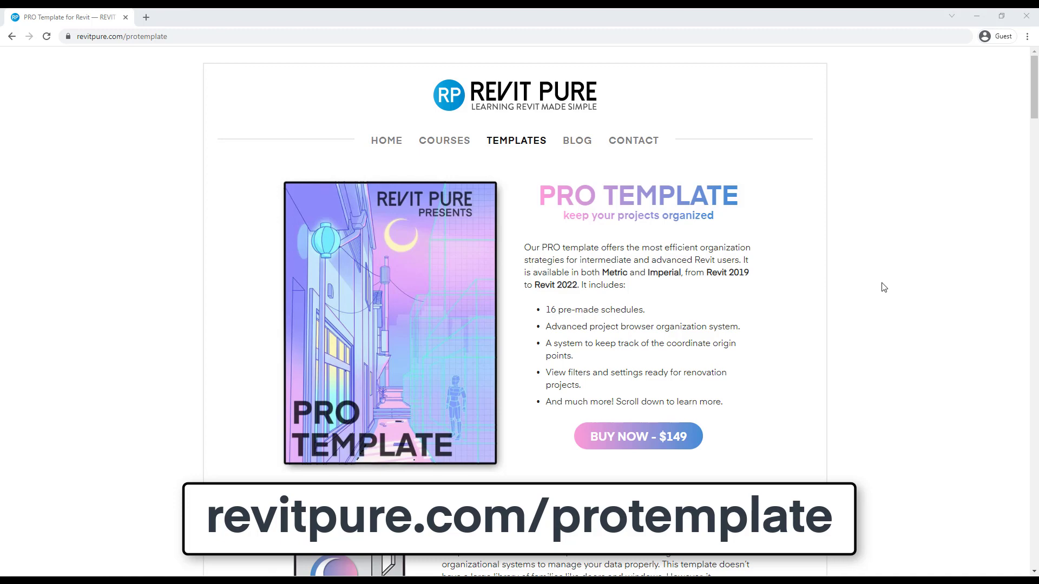
- Look through the Revit Pure PRO Template web page in the browser, from the overview down to the schedules and view templates
{"action": "scroll", "coordinate": [880, 295], "scroll_direction": "down", "scroll_amount": 14}
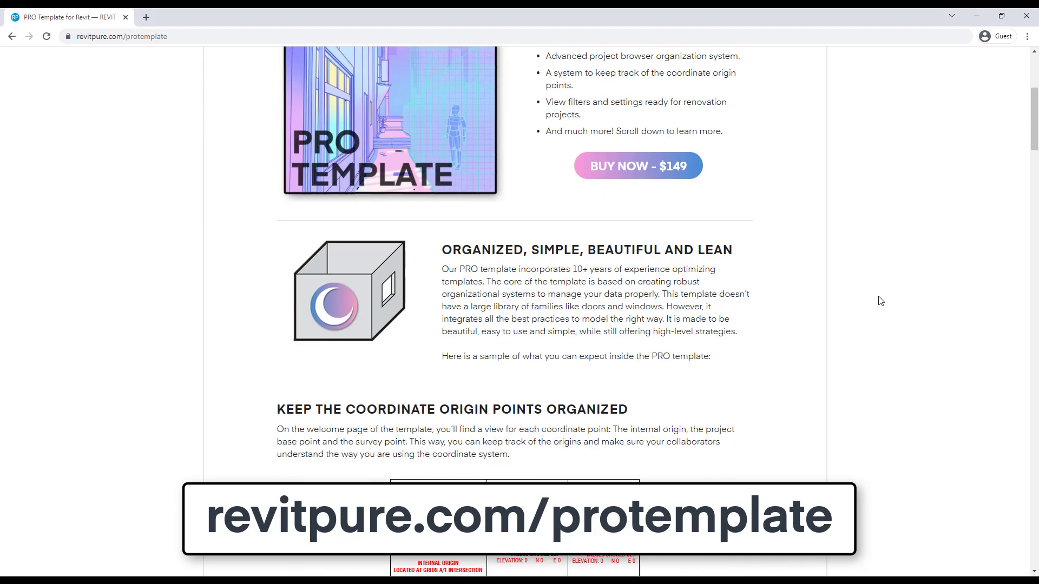
{"action": "scroll", "coordinate": [880, 301], "scroll_direction": "down", "scroll_amount": 9}
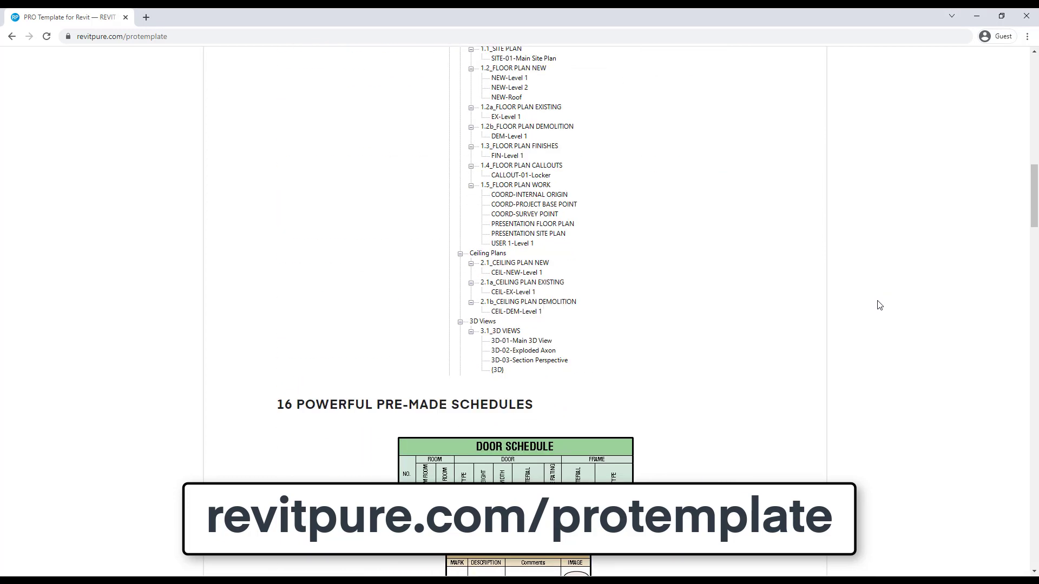
{"action": "scroll", "coordinate": [880, 305], "scroll_direction": "down", "scroll_amount": 10}
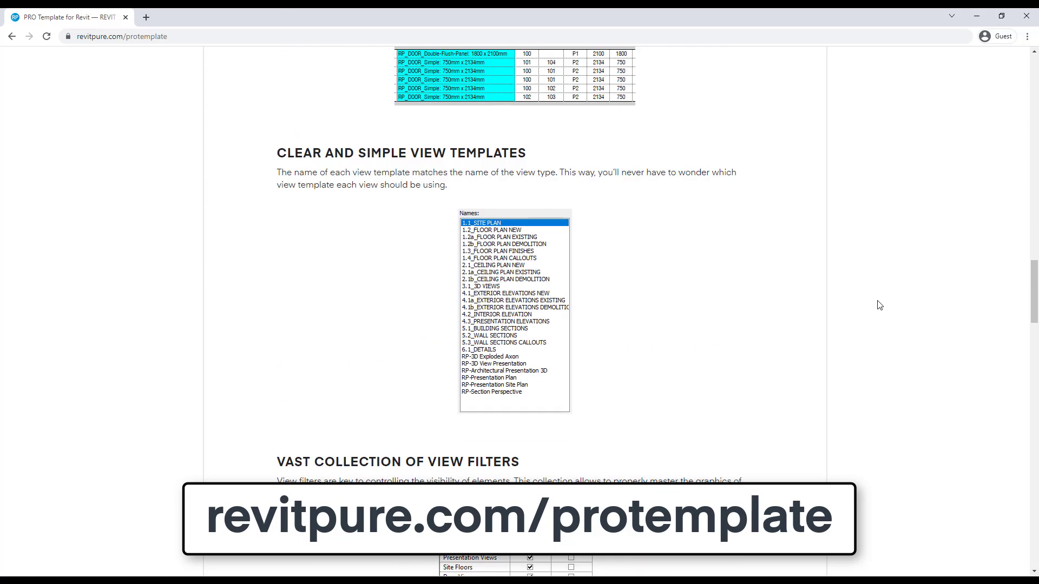